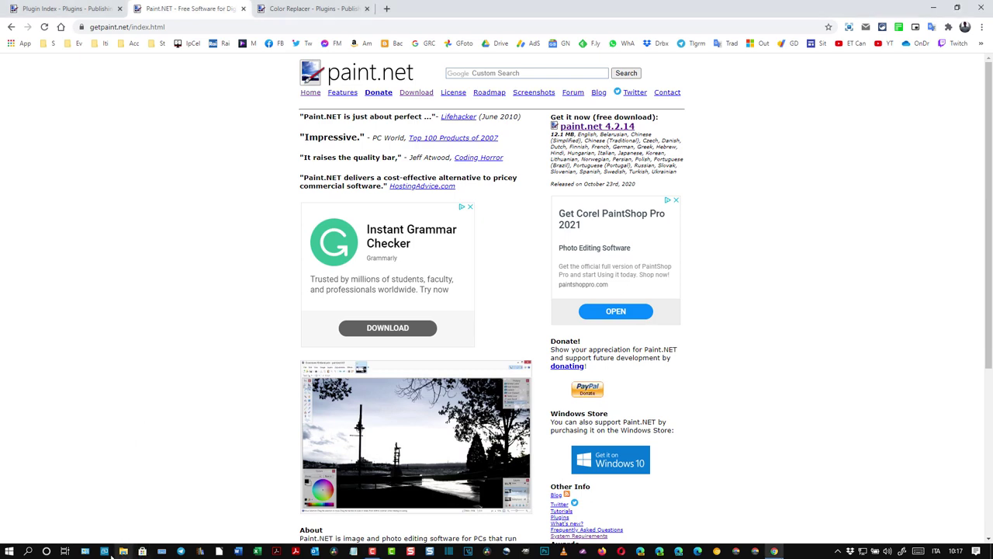
- Search Microsoft Store for paint.net, view its paid app listing, then close the Store
{"action": "left_click", "coordinate": [143, 551]}
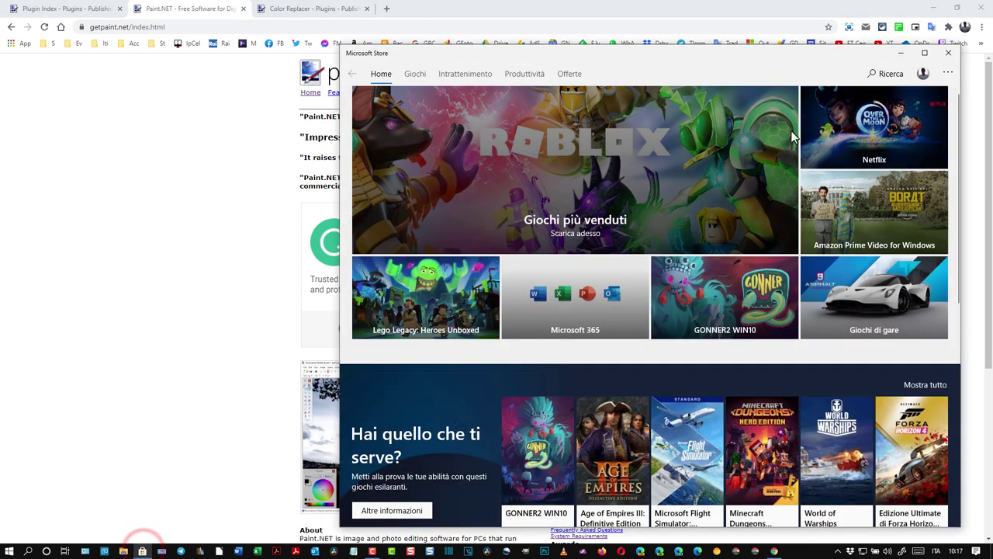
{"action": "left_click", "coordinate": [872, 78]}
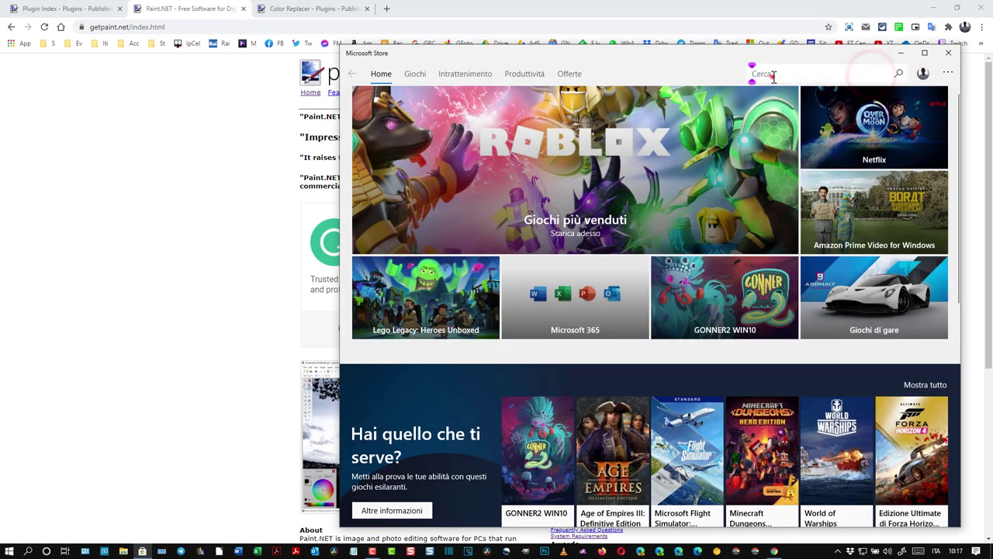
{"action": "left_click", "coordinate": [773, 76]}
{"action": "type", "text": "pain"}
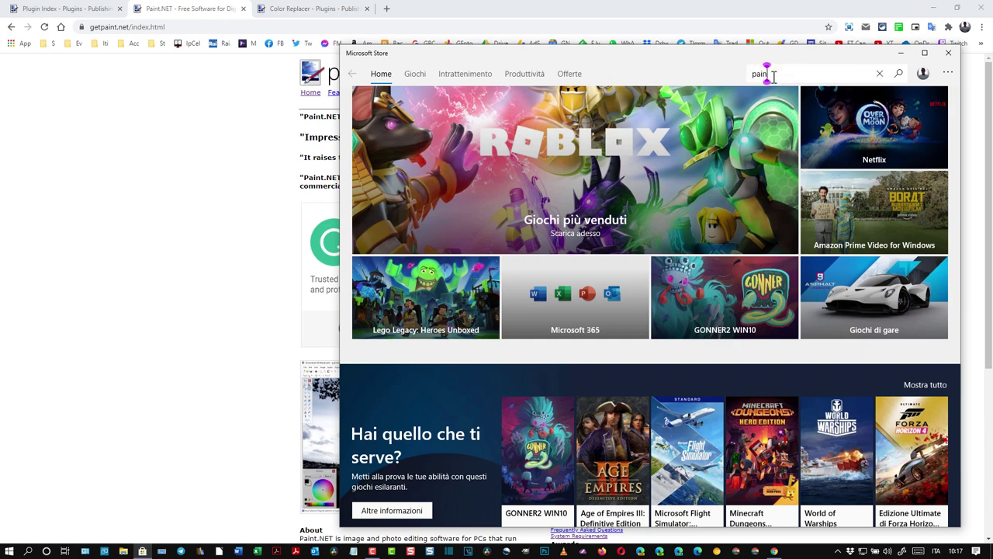
{"action": "type", "text": "t.net"}
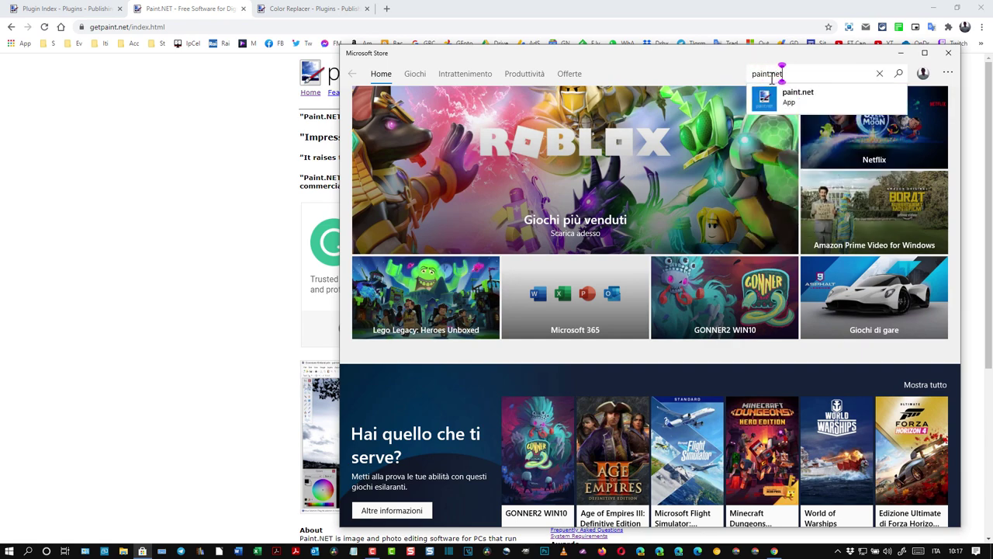
{"action": "left_click", "coordinate": [760, 103]}
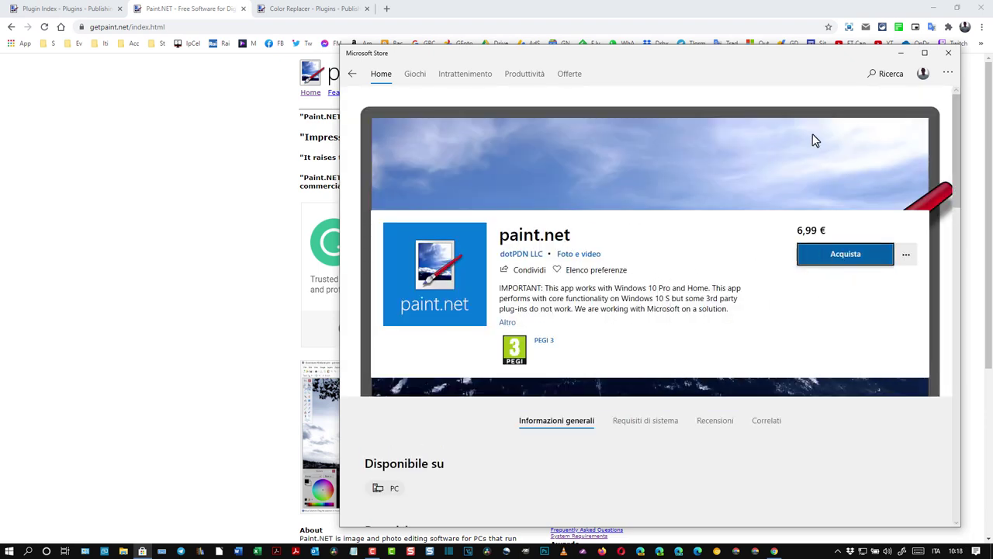
{"action": "left_click", "coordinate": [949, 54]}
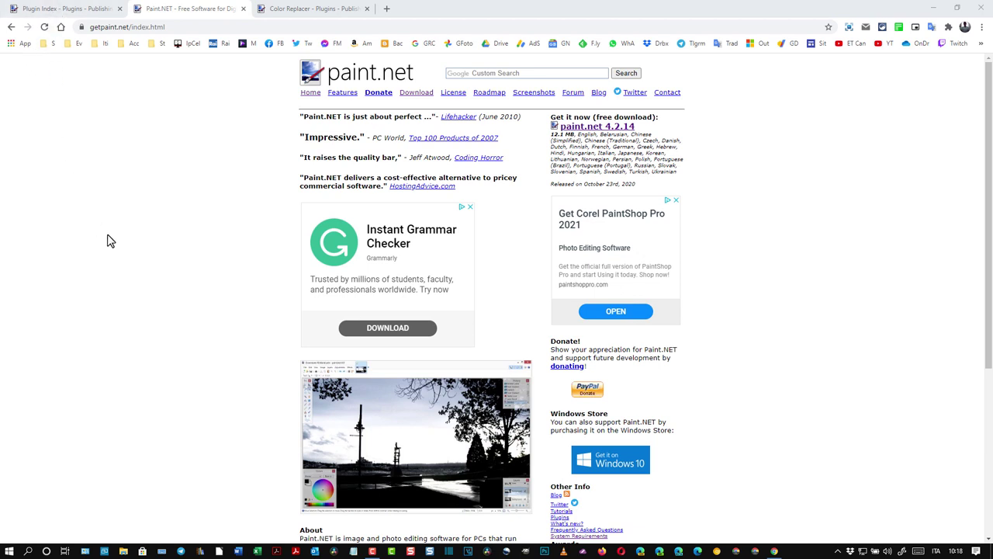
- Switch to the forum's Plugin Index tab and scroll through the alphabetical plugin list
{"action": "left_click", "coordinate": [53, 10]}
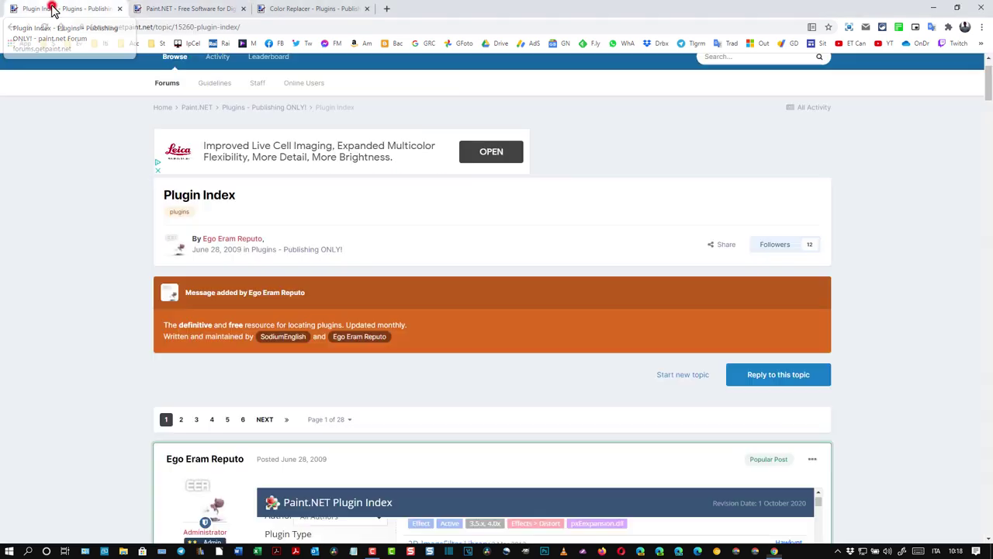
{"action": "scroll", "coordinate": [117, 201], "scroll_direction": "down", "scroll_amount": 2}
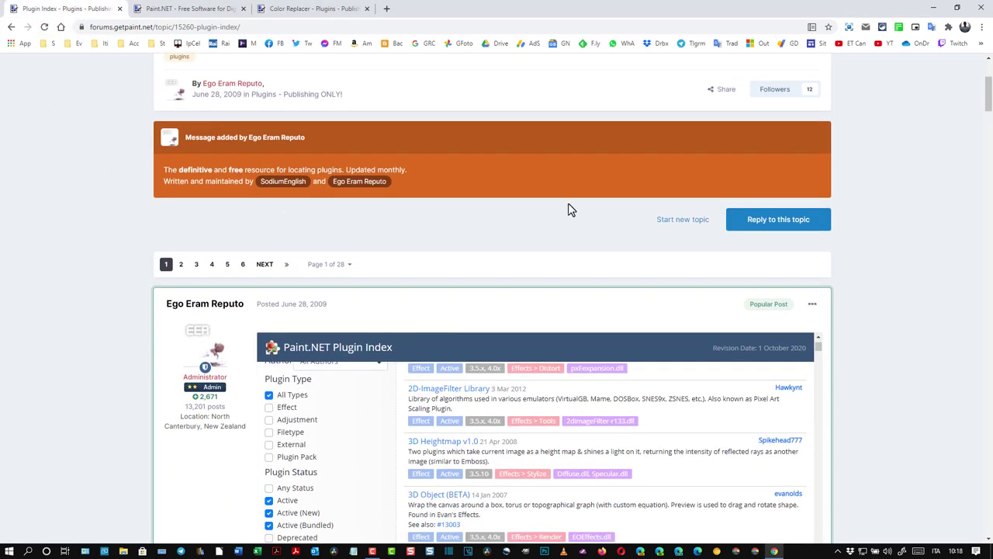
{"action": "scroll", "coordinate": [570, 211], "scroll_direction": "down", "scroll_amount": 2}
{"action": "scroll", "coordinate": [580, 215], "scroll_direction": "down", "scroll_amount": 2}
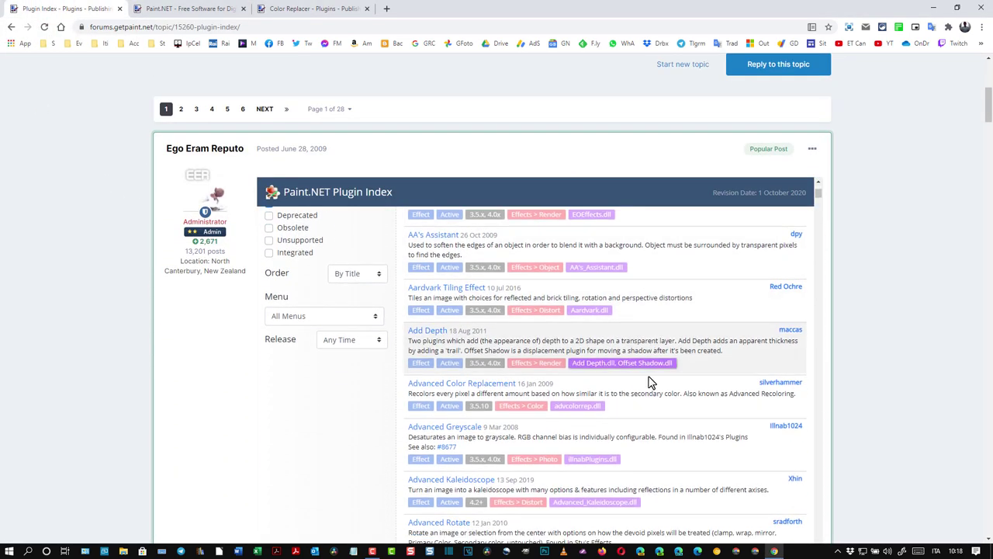
{"action": "scroll", "coordinate": [647, 381], "scroll_direction": "down", "scroll_amount": 2}
{"action": "scroll", "coordinate": [621, 357], "scroll_direction": "down", "scroll_amount": 2}
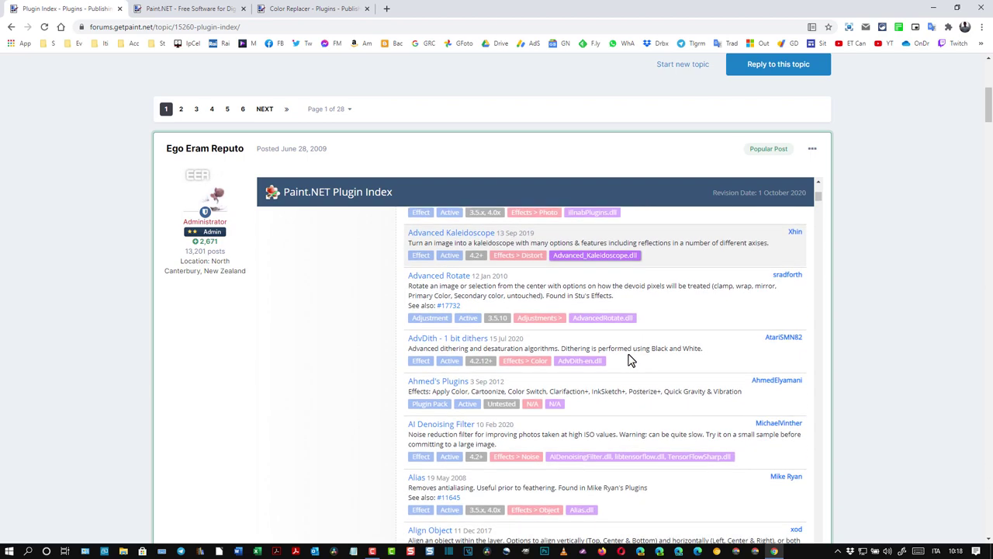
{"action": "scroll", "coordinate": [657, 353], "scroll_direction": "down", "scroll_amount": 2}
{"action": "scroll", "coordinate": [656, 361], "scroll_direction": "down", "scroll_amount": 2}
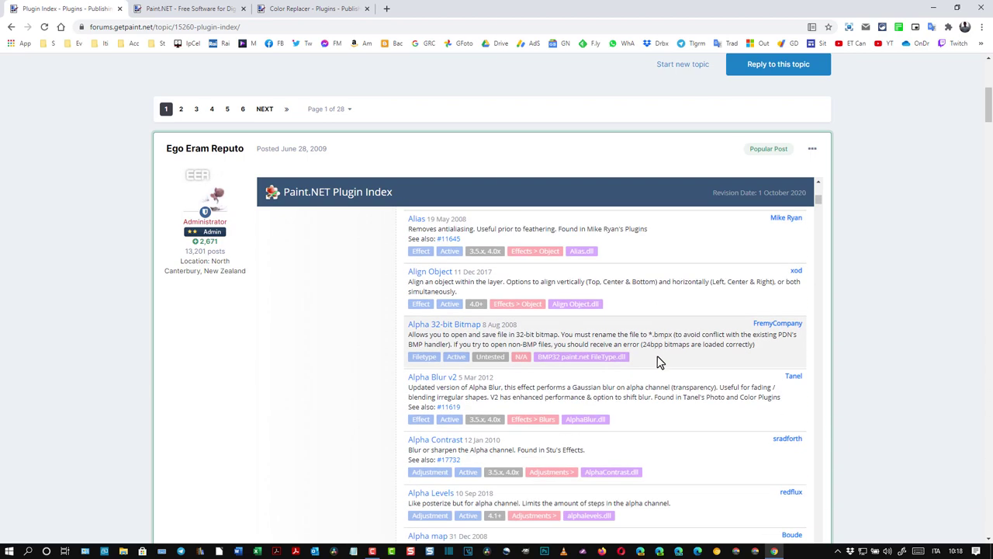
{"action": "scroll", "coordinate": [657, 359], "scroll_direction": "down", "scroll_amount": 2}
{"action": "scroll", "coordinate": [660, 359], "scroll_direction": "down", "scroll_amount": 1}
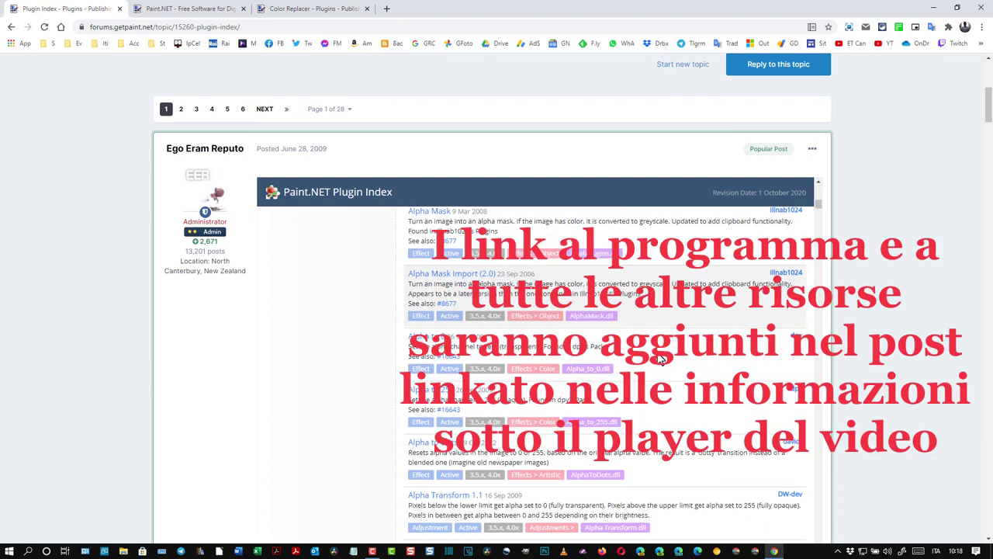
{"action": "scroll", "coordinate": [660, 358], "scroll_direction": "down", "scroll_amount": 1}
{"action": "scroll", "coordinate": [662, 394], "scroll_direction": "down", "scroll_amount": 1}
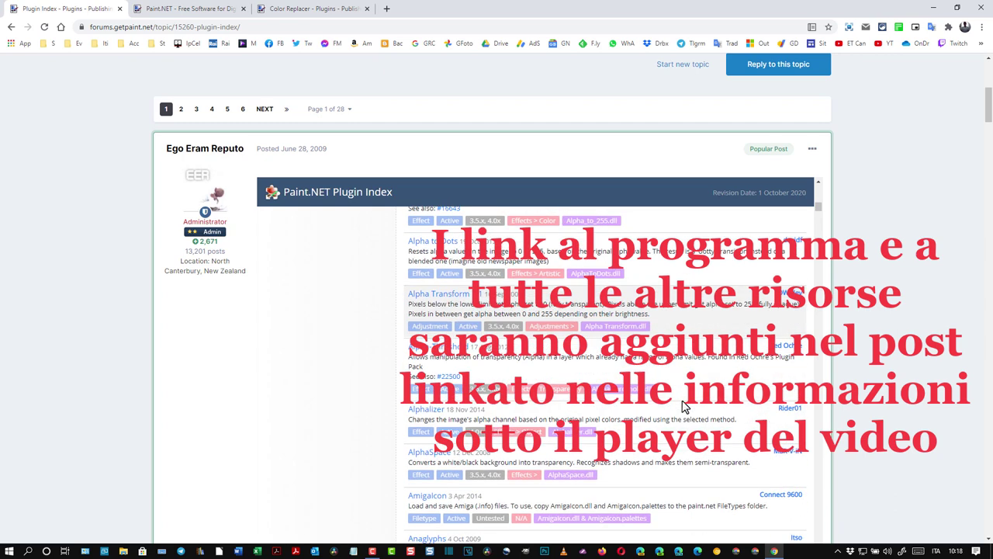
{"action": "scroll", "coordinate": [655, 401], "scroll_direction": "down", "scroll_amount": 1}
{"action": "scroll", "coordinate": [632, 395], "scroll_direction": "down", "scroll_amount": 2}
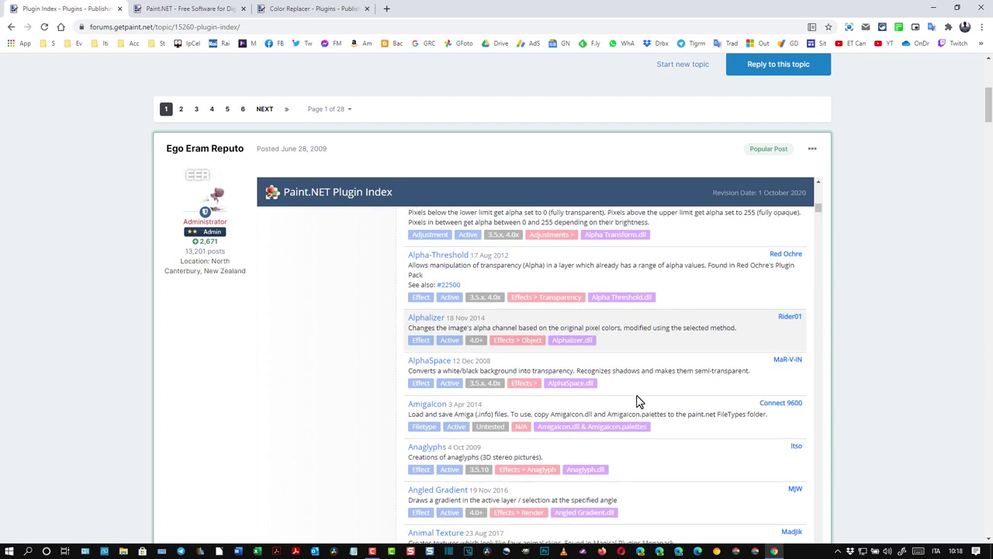
{"action": "scroll", "coordinate": [651, 385], "scroll_direction": "down", "scroll_amount": 2}
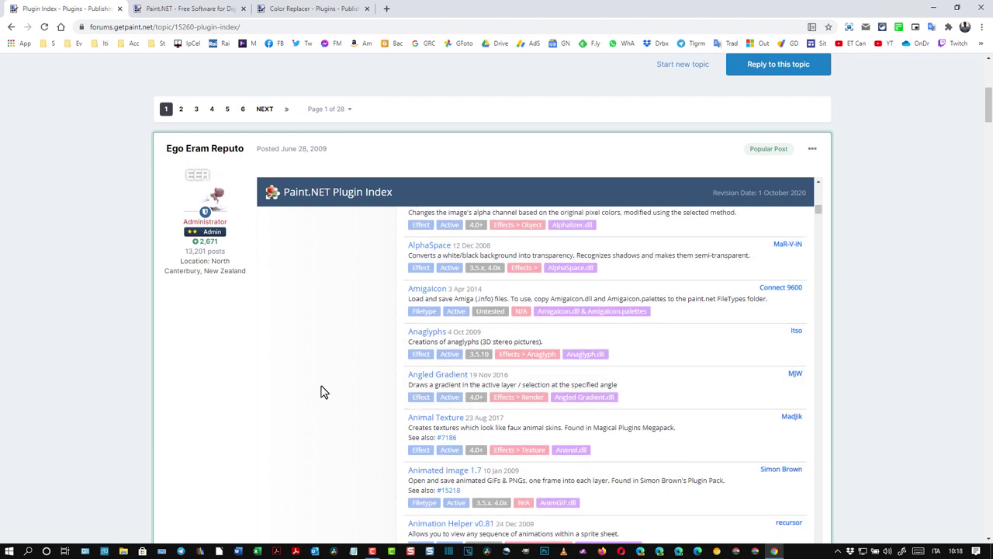
{"action": "scroll", "coordinate": [315, 334], "scroll_direction": "up", "scroll_amount": 3}
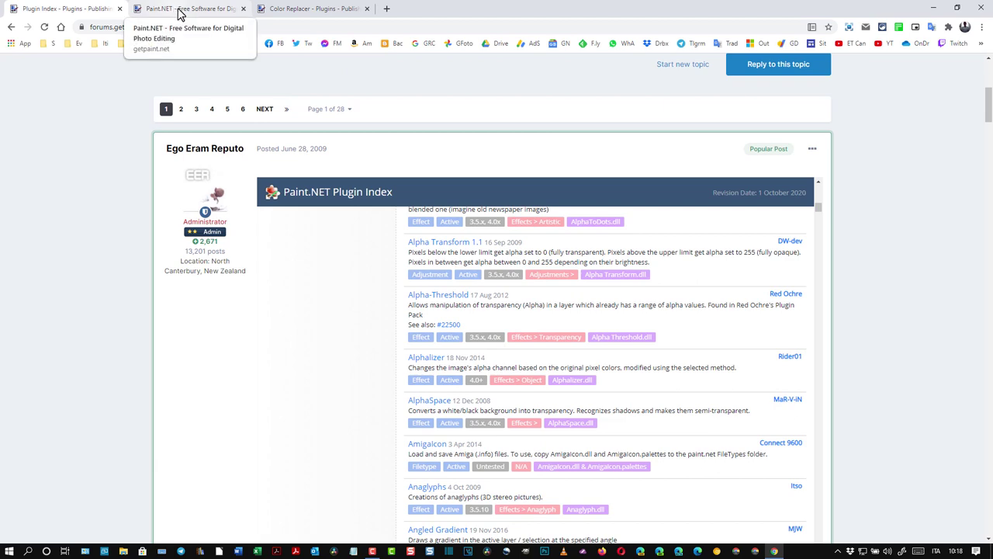
- Follow the paint.net 4.2.14 link to the free dotPDN download page
{"action": "left_click", "coordinate": [184, 13]}
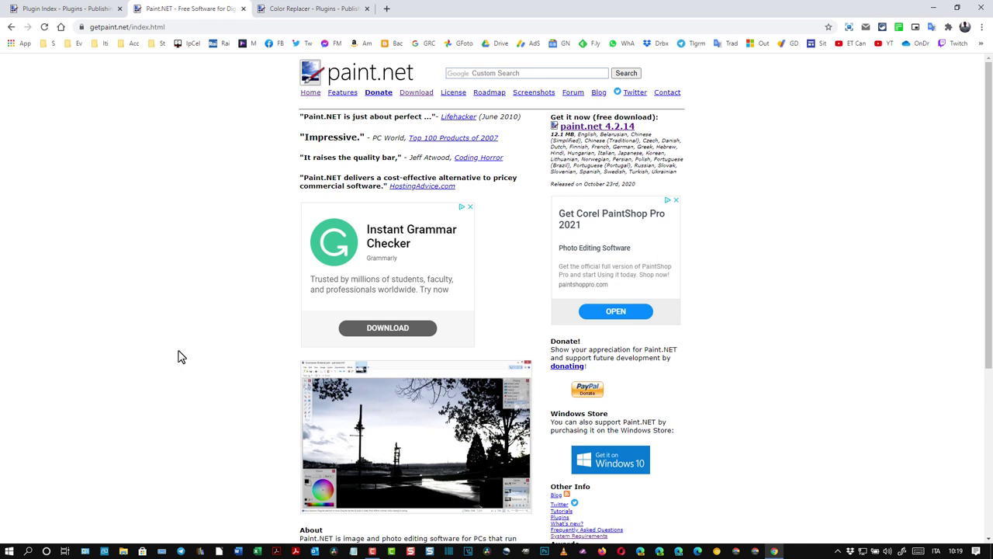
{"action": "left_click", "coordinate": [590, 125]}
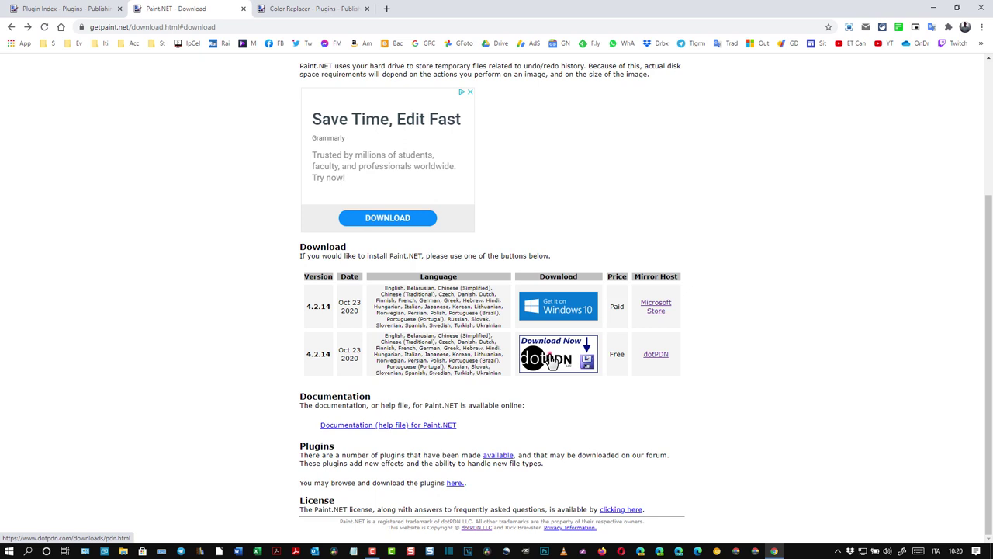
{"action": "left_click", "coordinate": [550, 359]}
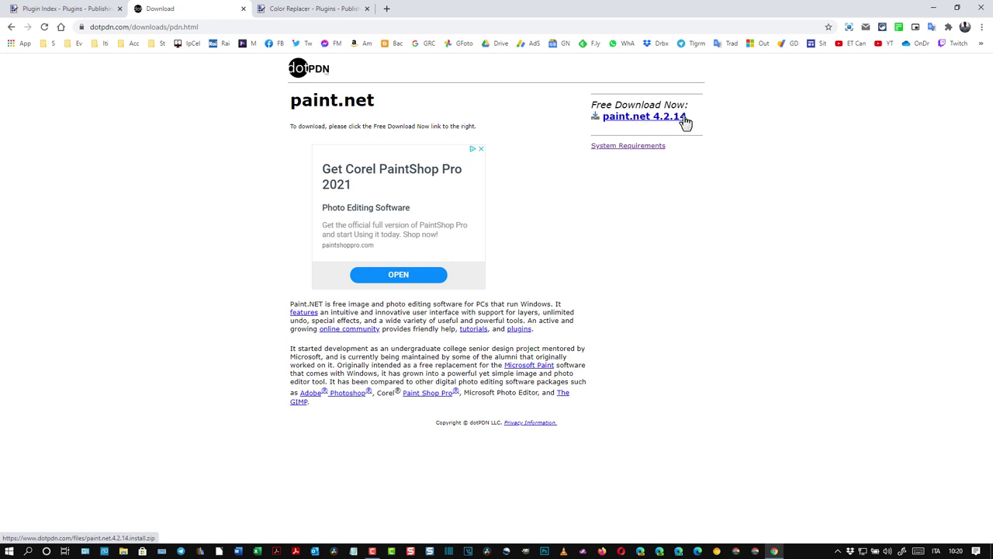
- Download the paint.net 4.2.14 zip and extract it in Downloads with Estrai tutto
{"action": "left_click", "coordinate": [643, 122]}
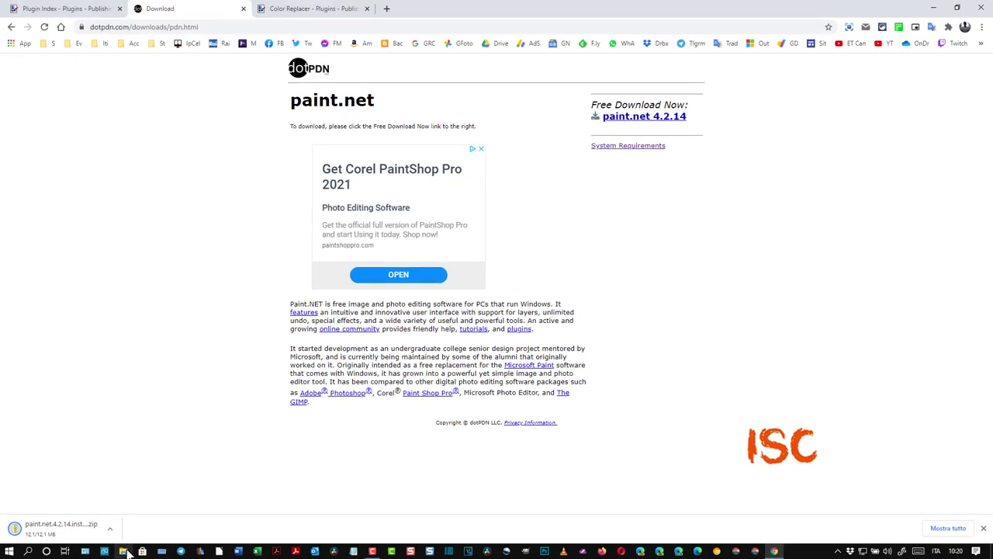
{"action": "left_click", "coordinate": [124, 551]}
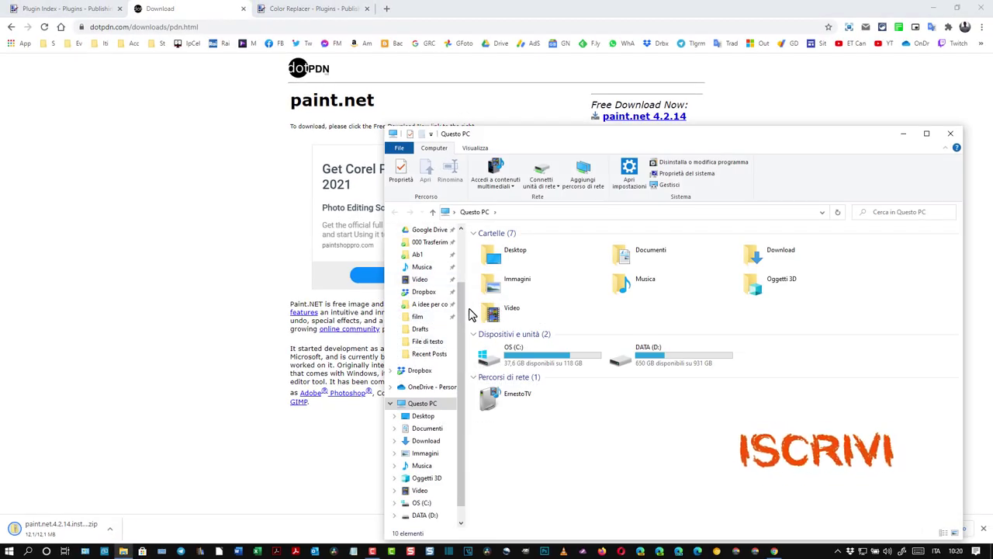
{"action": "left_click", "coordinate": [425, 440]}
{"action": "left_click", "coordinate": [534, 252]}
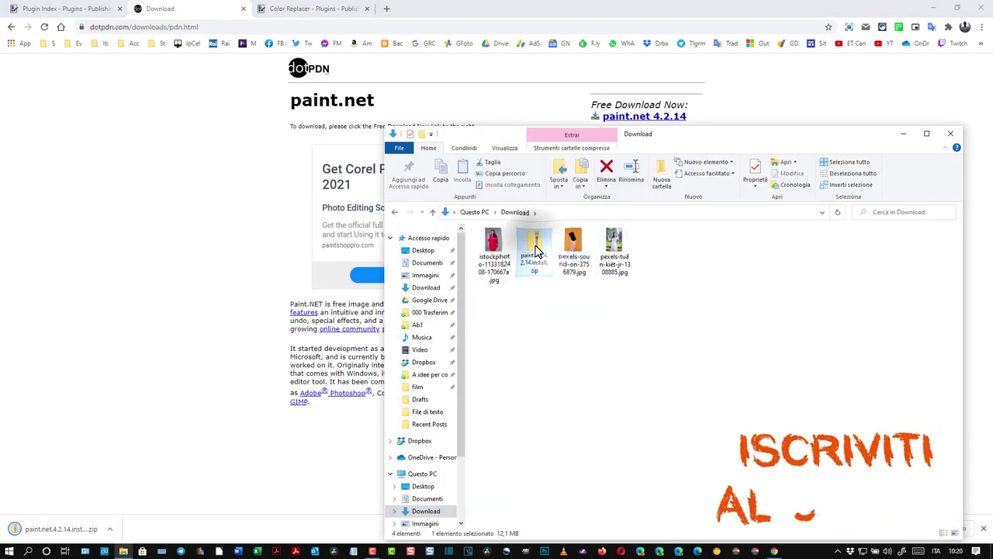
{"action": "right_click", "coordinate": [535, 250]}
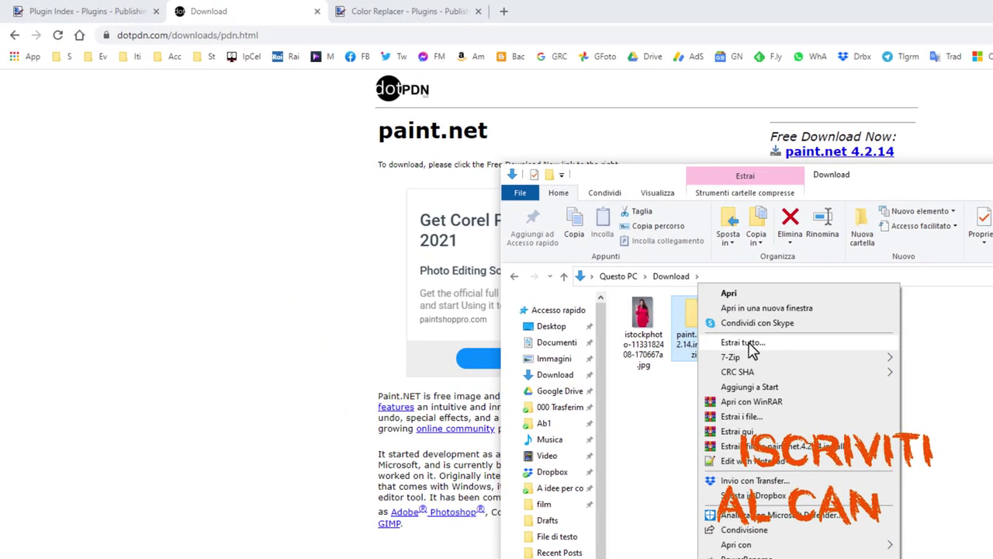
{"action": "left_click", "coordinate": [746, 343]}
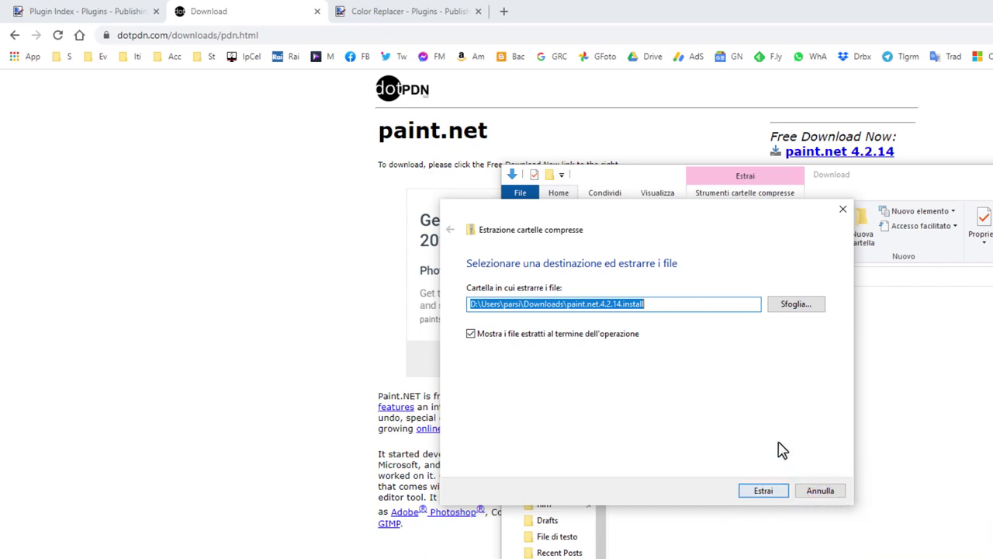
{"action": "left_click", "coordinate": [763, 491]}
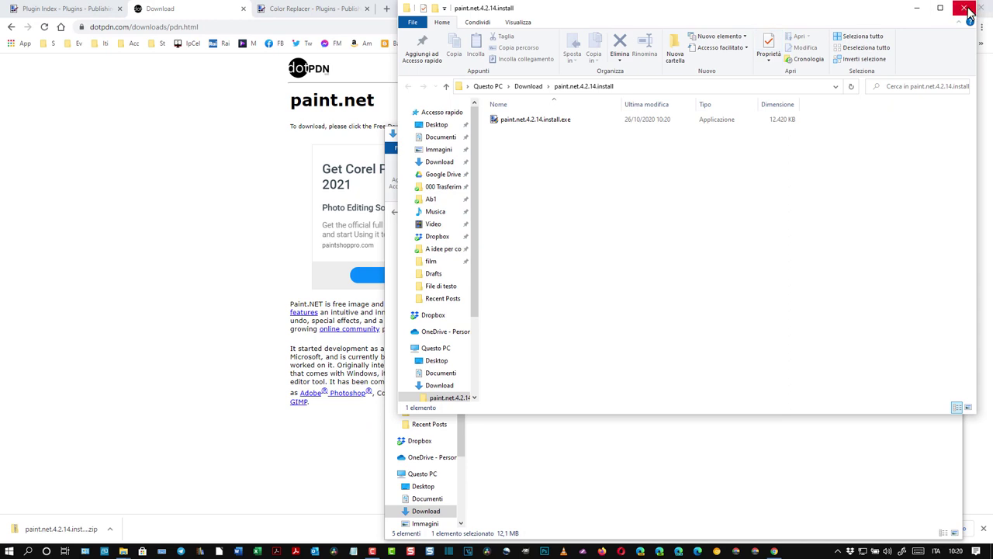
{"action": "left_click", "coordinate": [966, 8]}
- Run paint.net.4.2.14.install.exe from the extracted folder, choosing 'Esegui comunque' in SmartScreen
{"action": "double_click", "coordinate": [658, 256]}
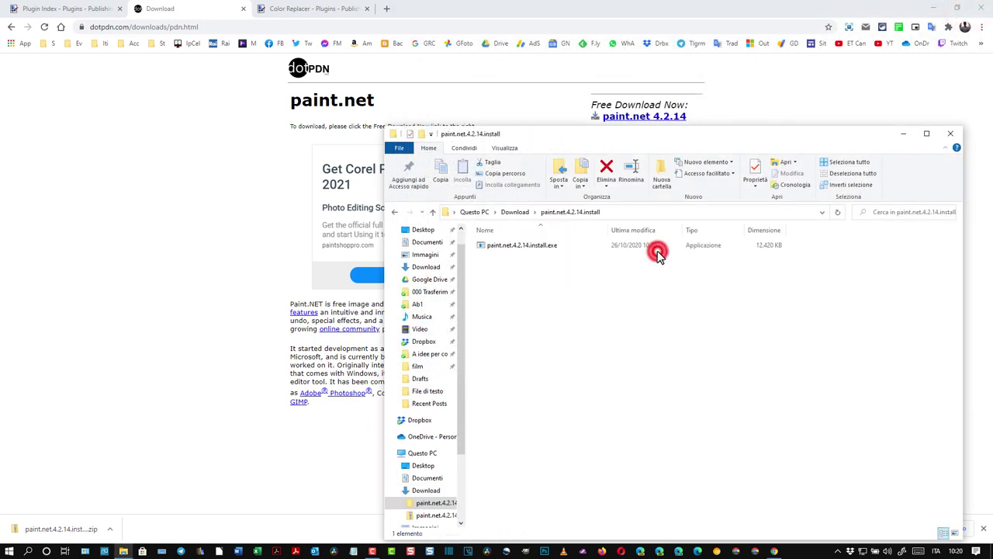
{"action": "left_click", "coordinate": [538, 245]}
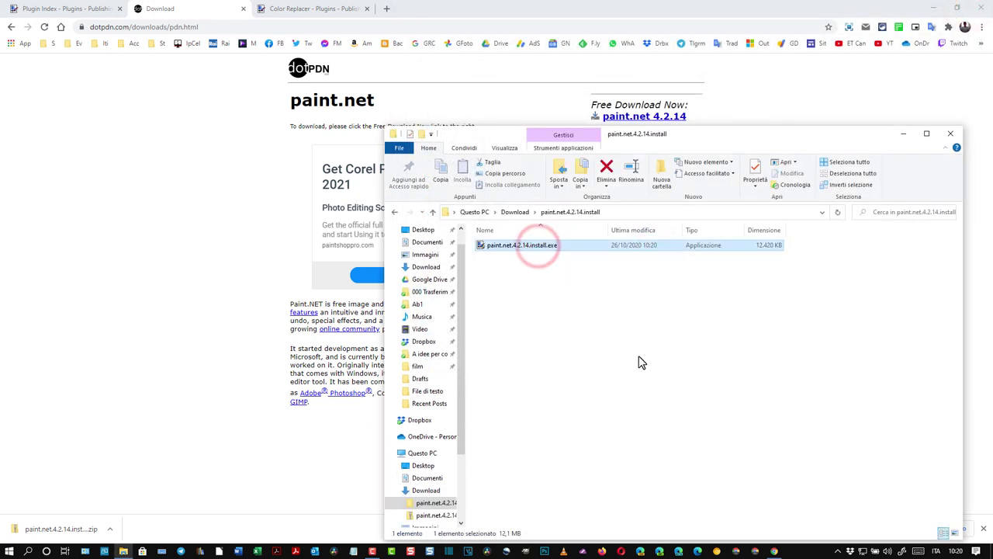
{"action": "double_click", "coordinate": [544, 244]}
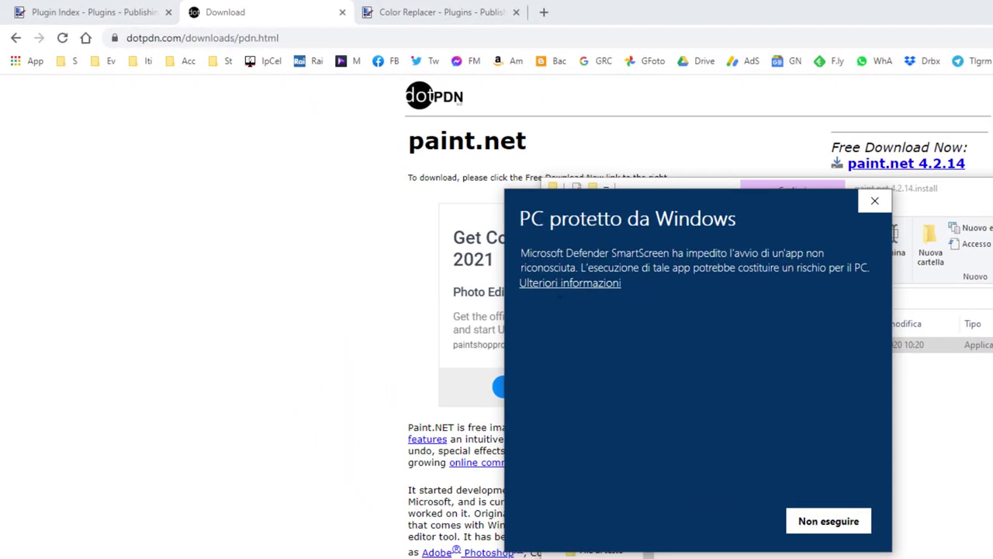
{"action": "left_click", "coordinate": [569, 284]}
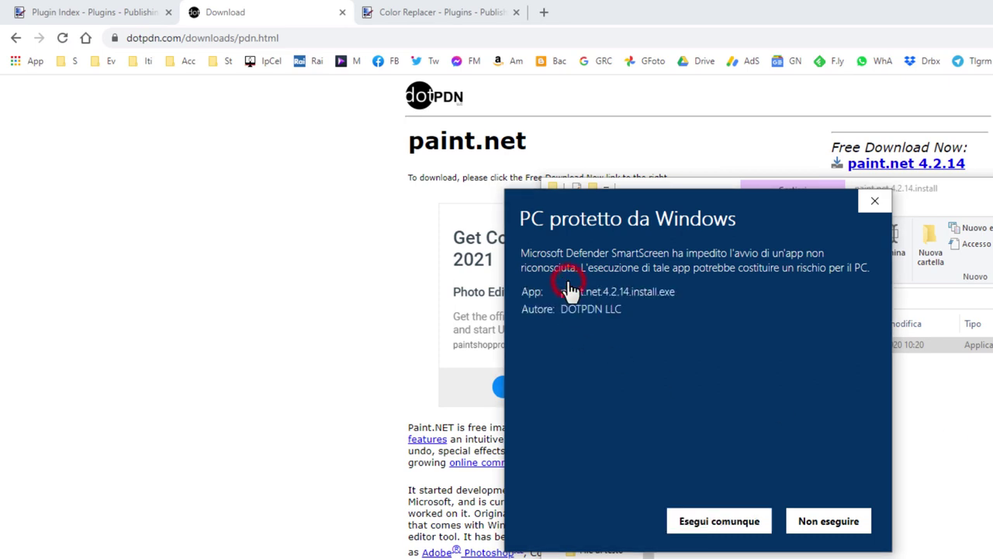
{"action": "left_click", "coordinate": [719, 526]}
{"action": "left_click", "coordinate": [514, 377]}
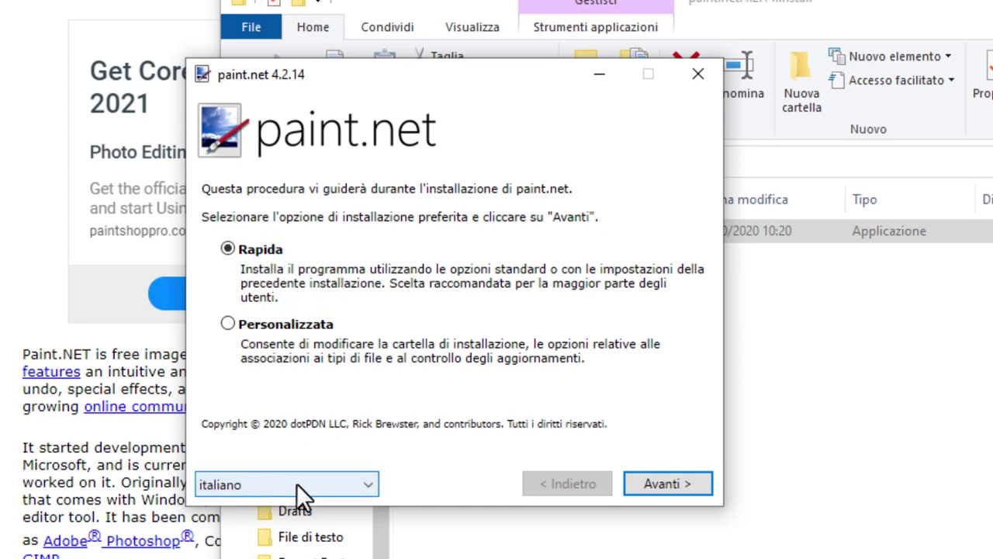
- Do a Rapida install in italiano, accept the licence, and finish with paint.net launching
{"action": "left_click", "coordinate": [370, 483]}
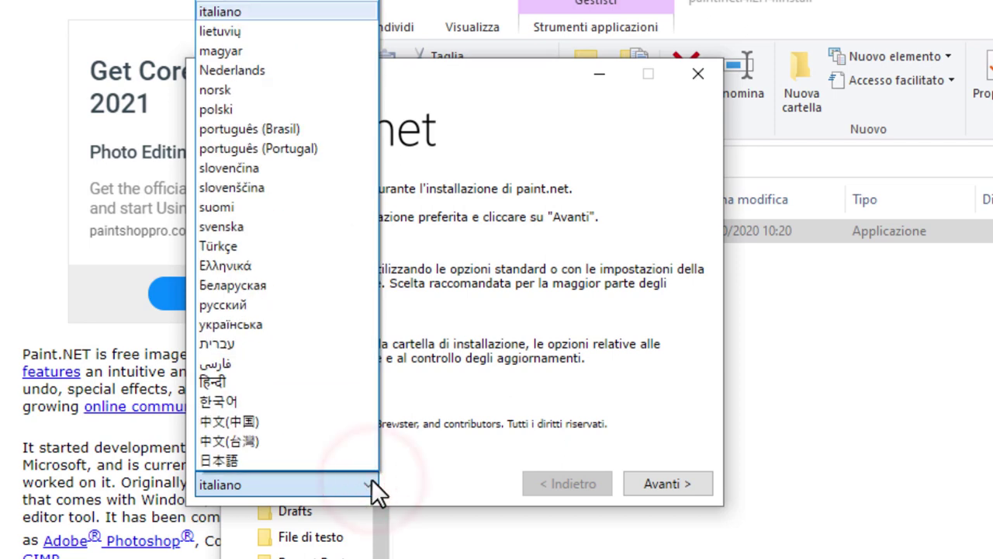
{"action": "left_click", "coordinate": [370, 482]}
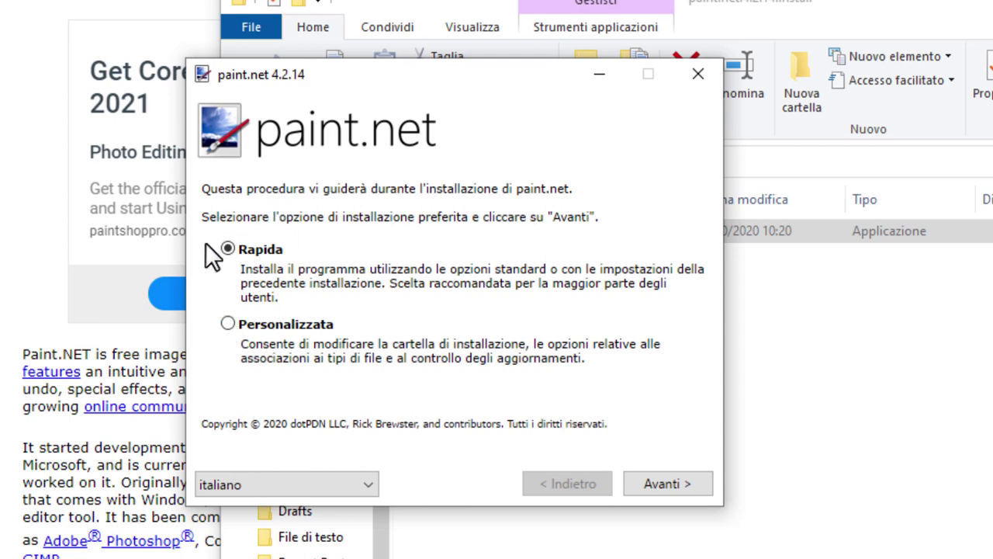
{"action": "left_click", "coordinate": [673, 482]}
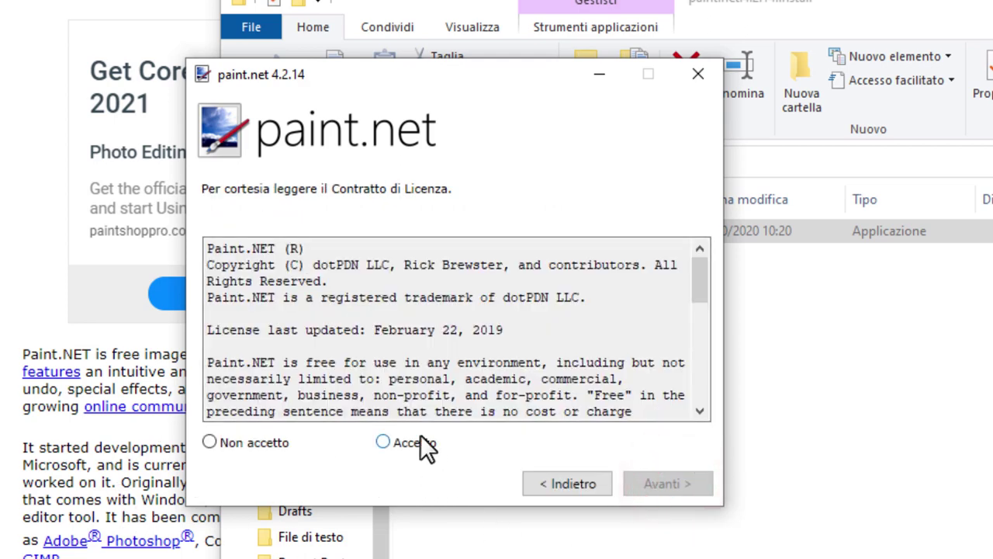
{"action": "left_click", "coordinate": [384, 442]}
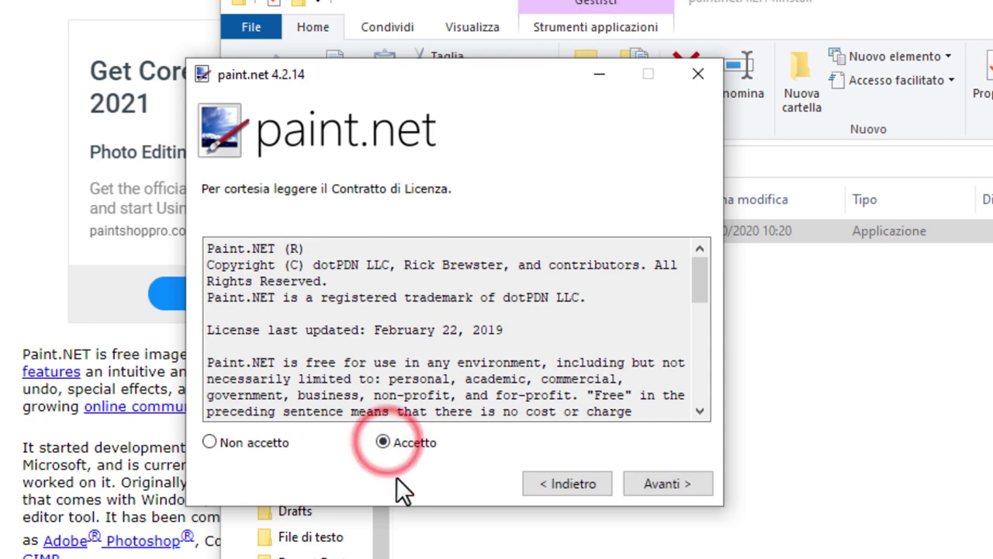
{"action": "left_click", "coordinate": [665, 482]}
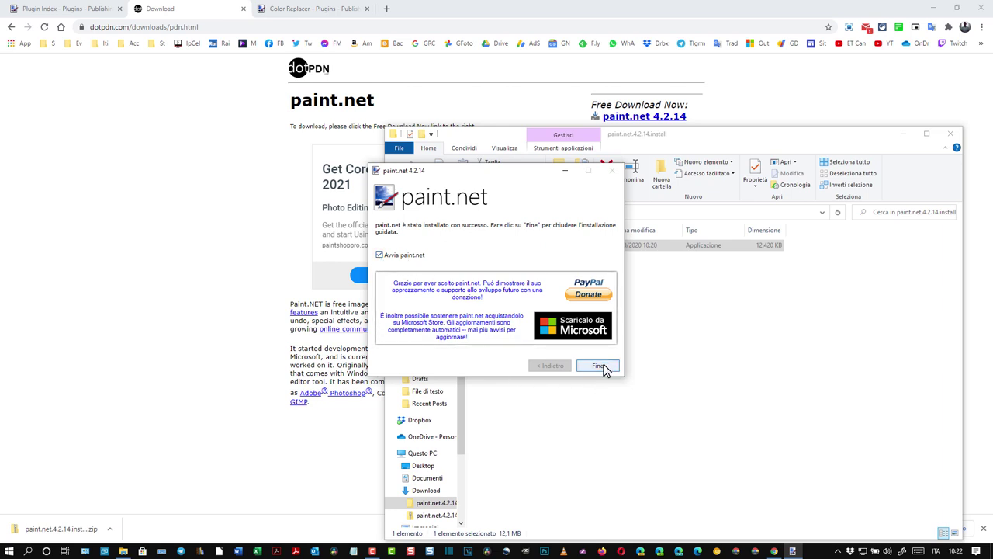
{"action": "left_click", "coordinate": [599, 366]}
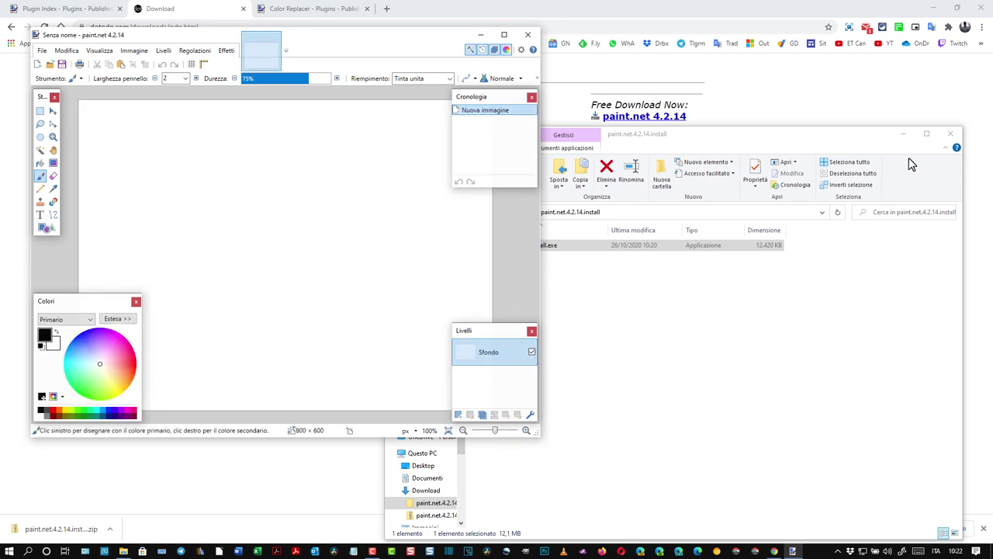
- Close Explorer, minimize Chrome, and maximize the paint.net window
{"action": "left_click", "coordinate": [951, 133]}
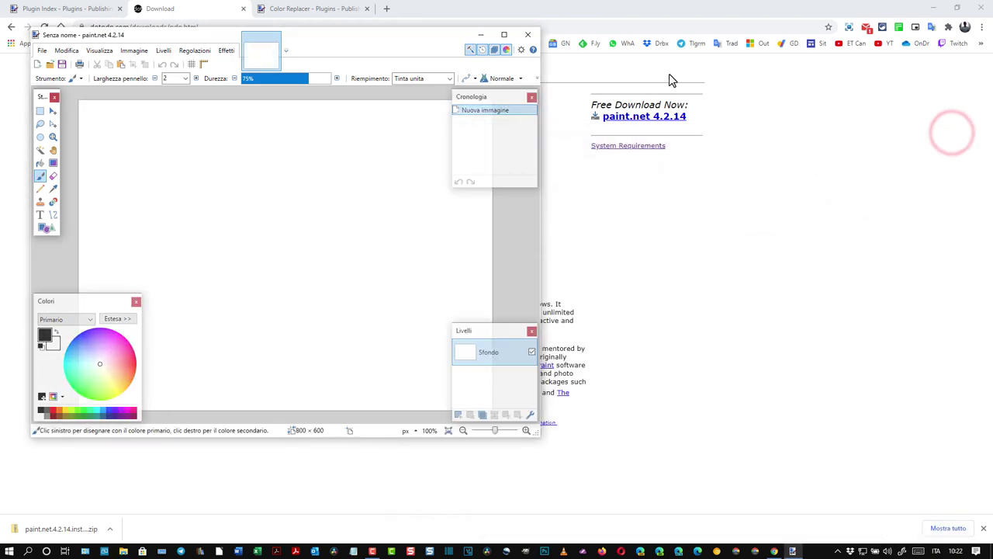
{"action": "left_click", "coordinate": [935, 10]}
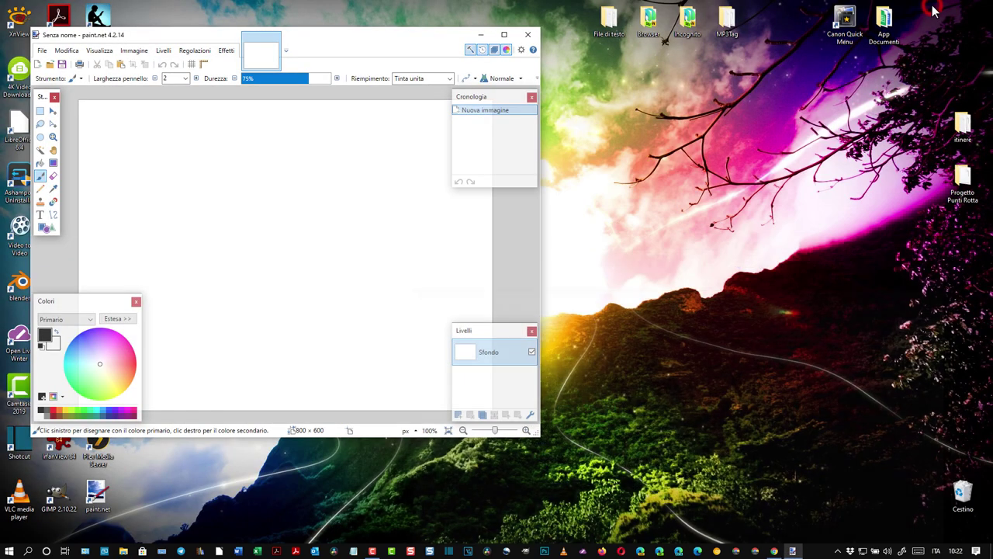
{"action": "left_click", "coordinate": [504, 39]}
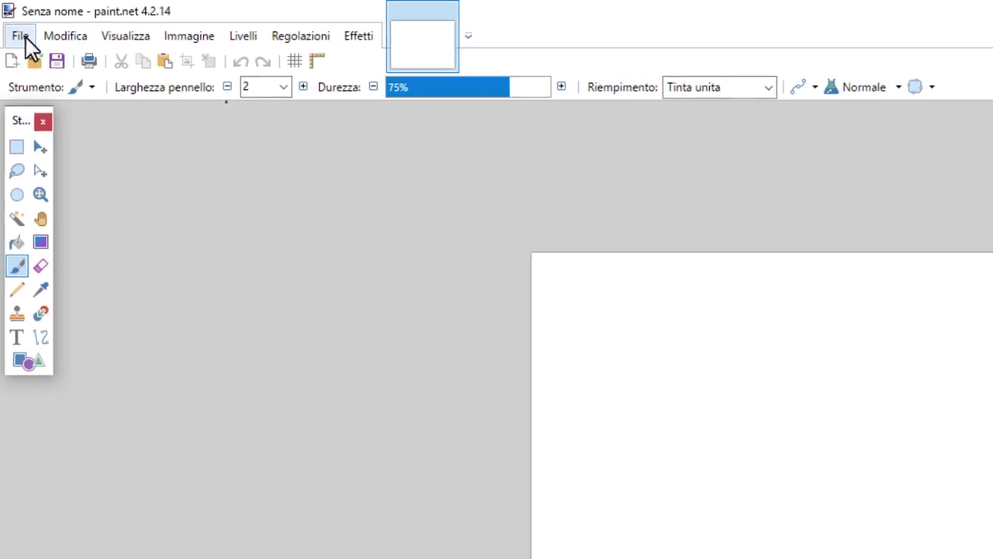
- Open pexels-sound-on-3756879.jpg from the Download folder via File > Apri
{"action": "left_click", "coordinate": [26, 37]}
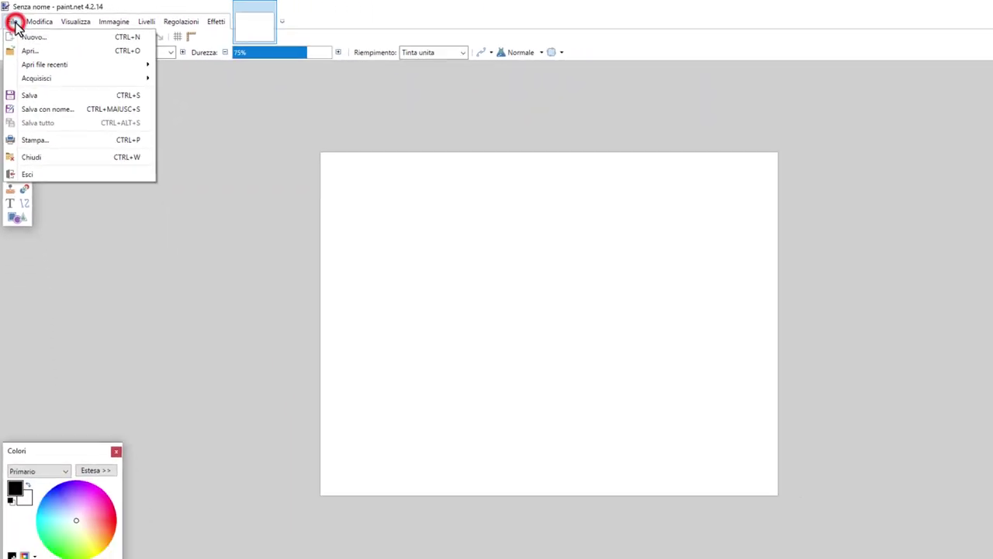
{"action": "left_click", "coordinate": [36, 76]}
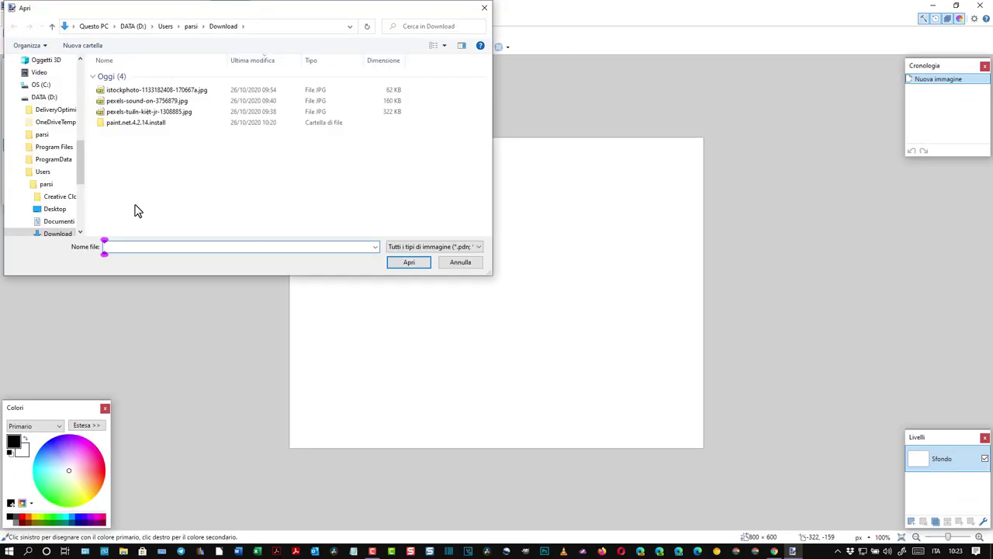
{"action": "double_click", "coordinate": [147, 101]}
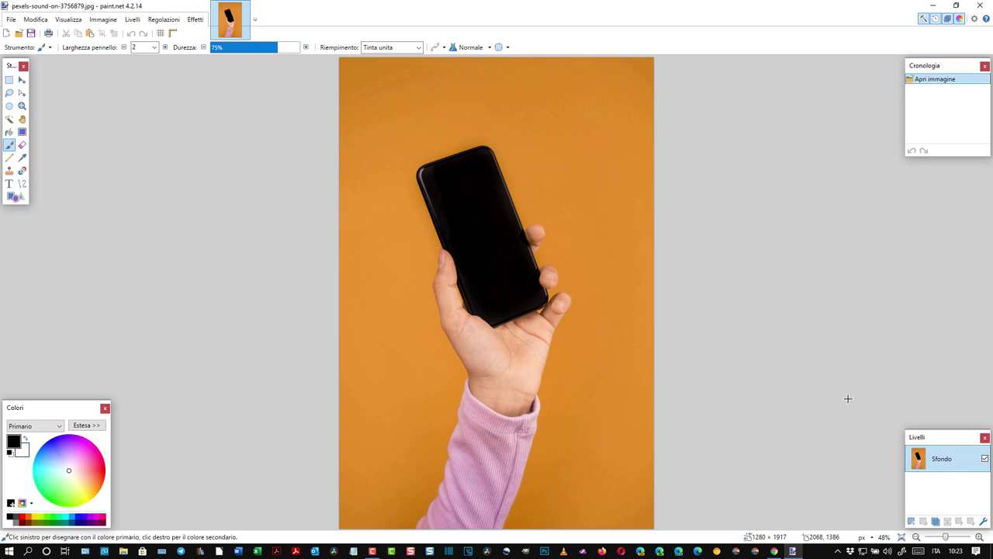
{"action": "left_click", "coordinate": [132, 19]}
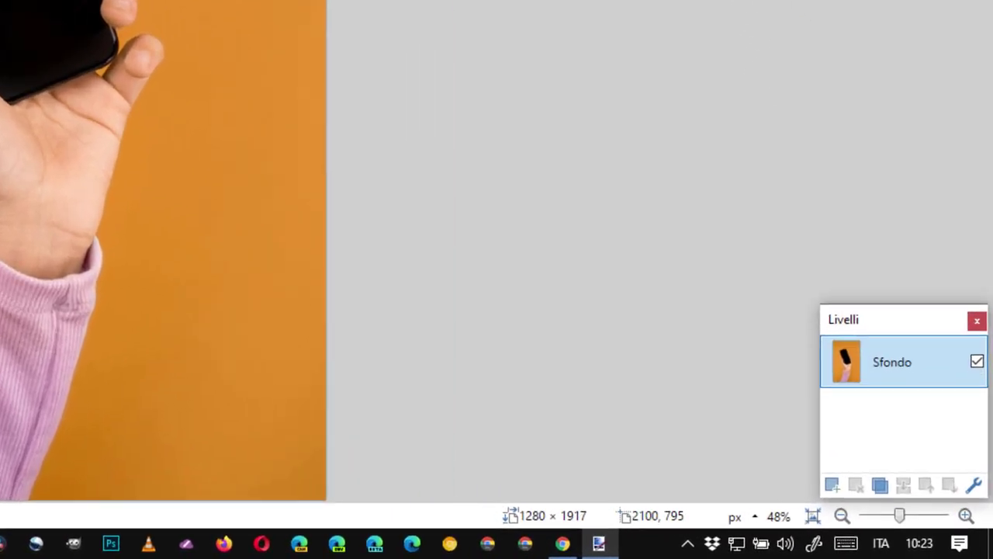
- Enlarge the Livelli panel, add Livello 2 above the photo, and reselect Sfondo
{"action": "left_click_drag", "start_coordinate": [905, 431], "coordinate": [835, 398]}
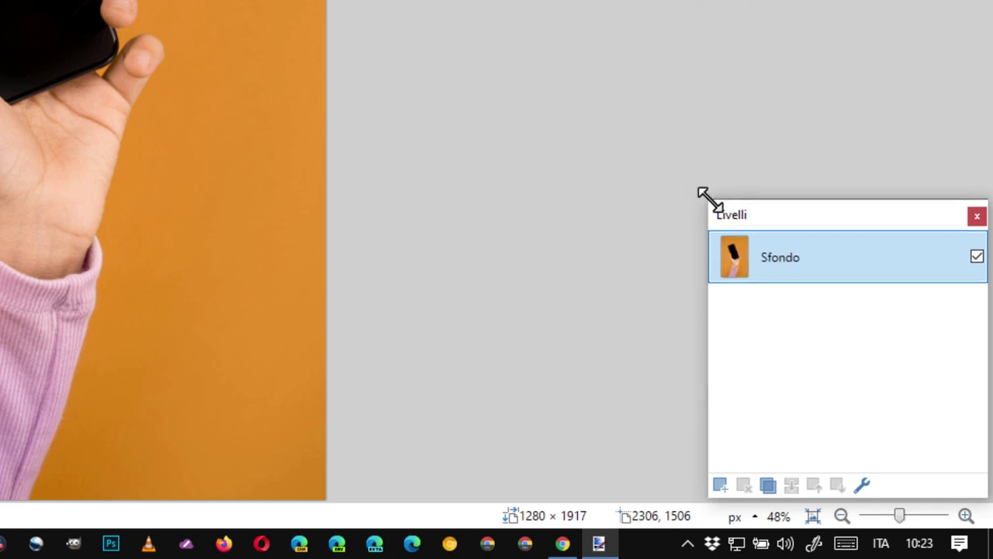
{"action": "left_click_drag", "start_coordinate": [679, 240], "coordinate": [717, 199]}
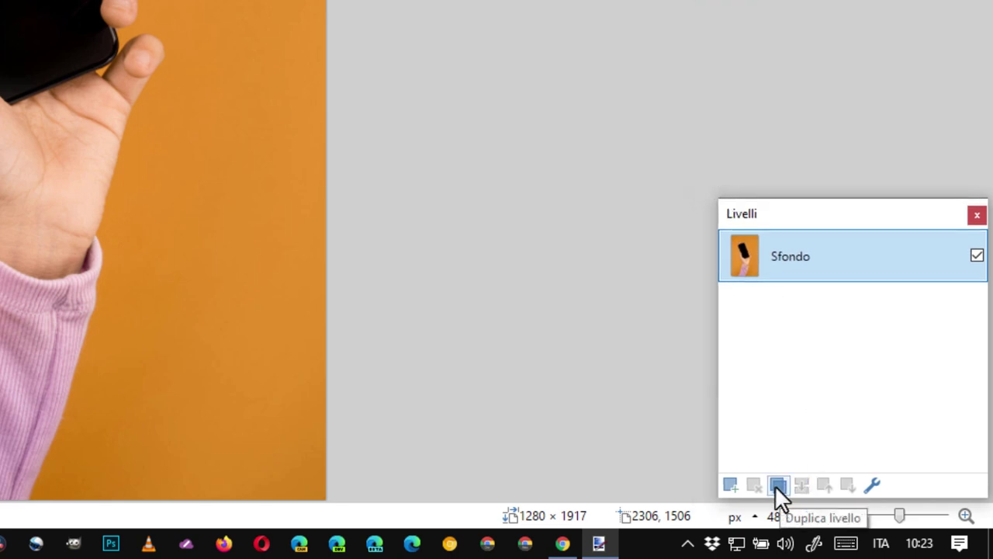
{"action": "left_click", "coordinate": [733, 484]}
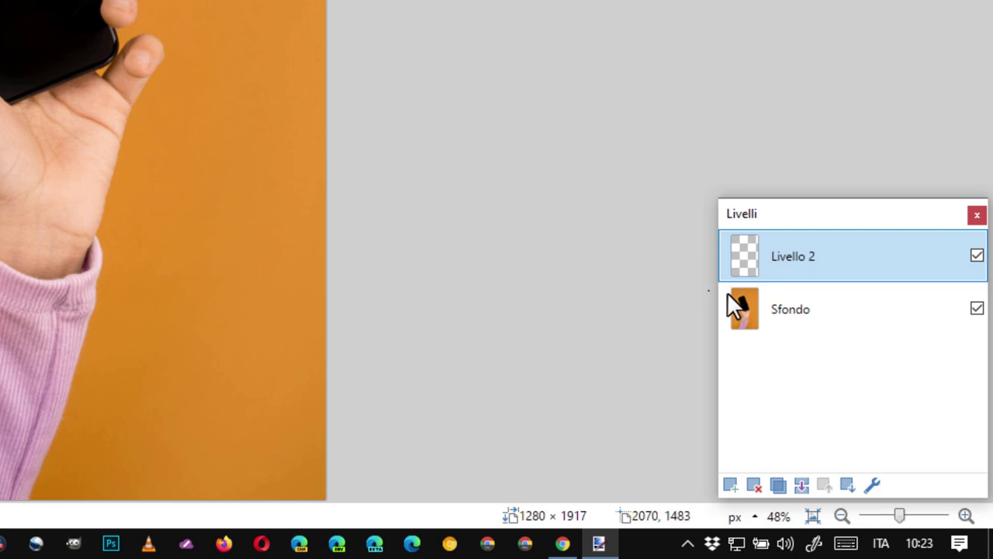
{"action": "left_click", "coordinate": [810, 305]}
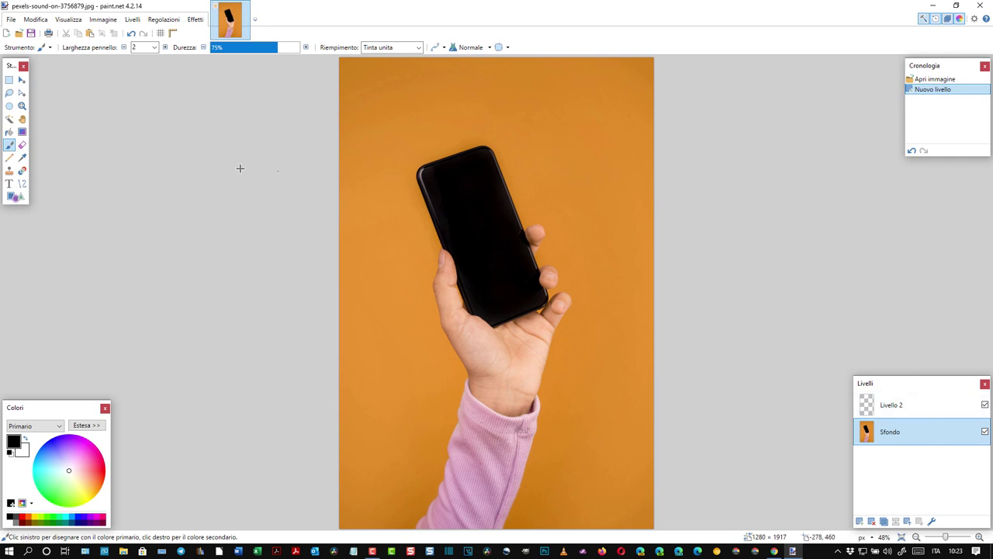
- Magic-wand the orange background with lowered Tolleranza and delete it from Sfondo
{"action": "left_click", "coordinate": [10, 119]}
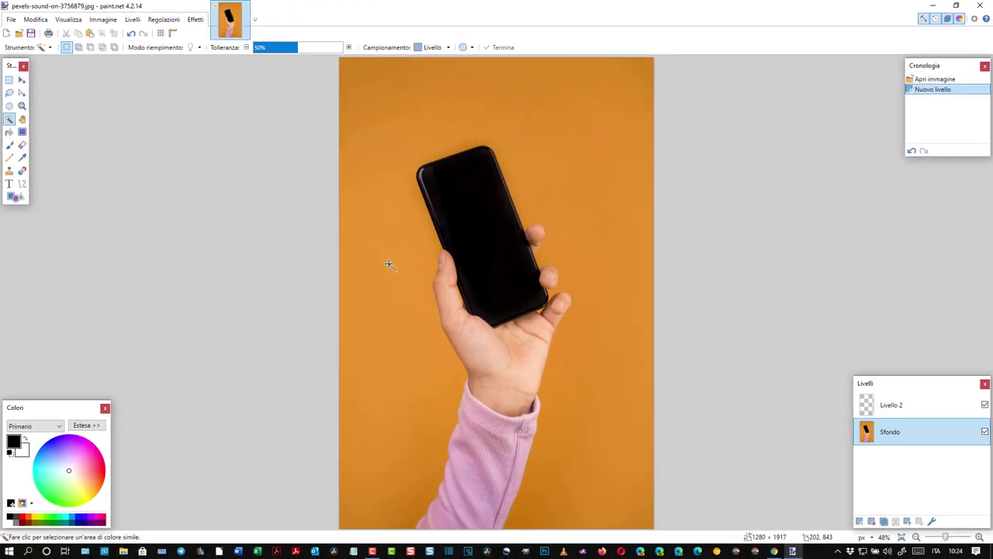
{"action": "left_click", "coordinate": [385, 237]}
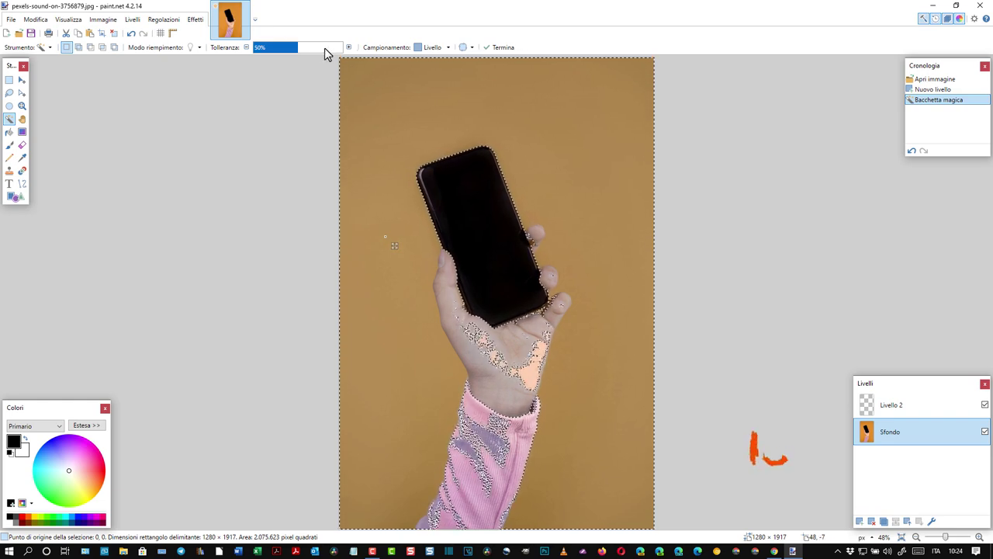
{"action": "left_click", "coordinate": [298, 47]}
{"action": "left_click_drag", "start_coordinate": [298, 47], "coordinate": [281, 45]}
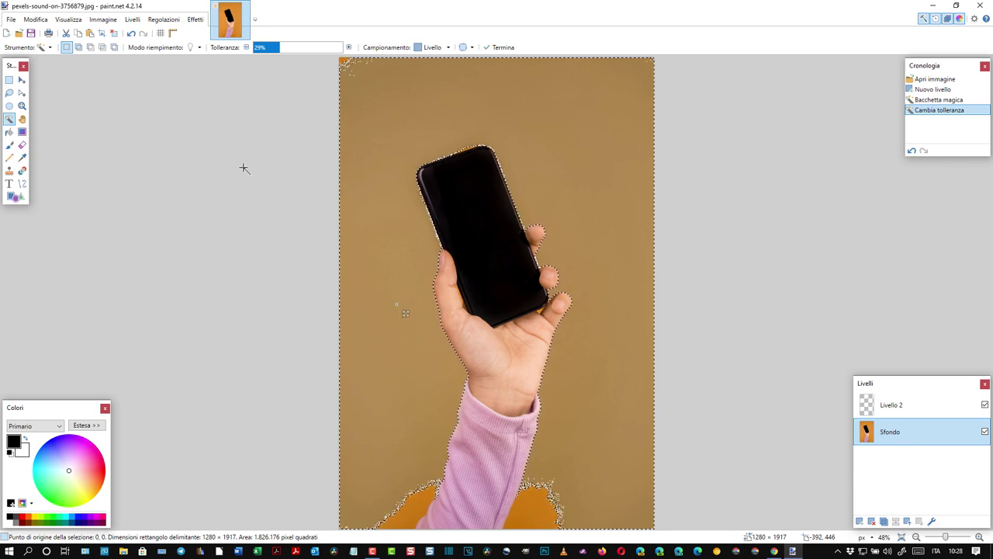
{"action": "key", "text": "Delete"}
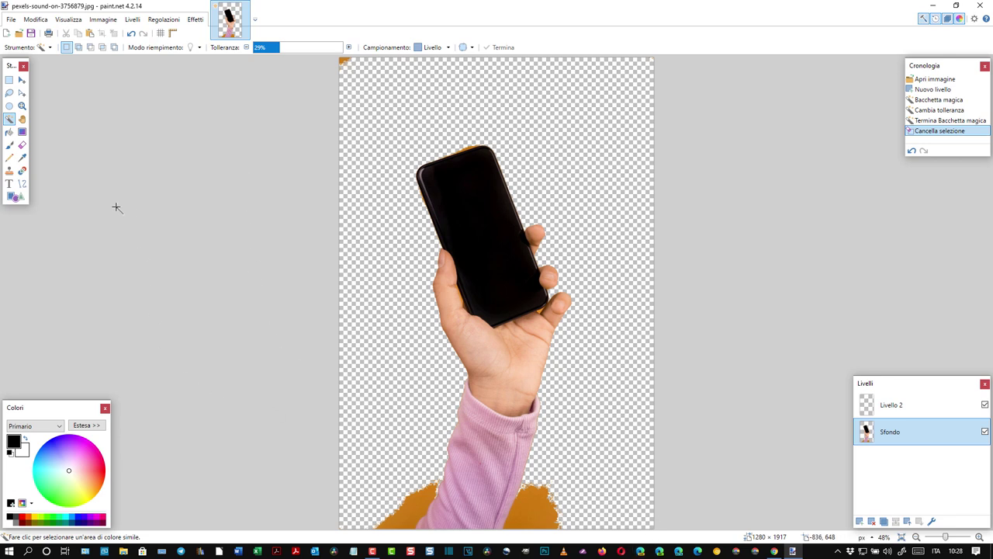
- Magic Wand-select and delete the leftover orange patches at bottom-left, bottom and top-left
{"action": "left_click", "coordinate": [6, 118]}
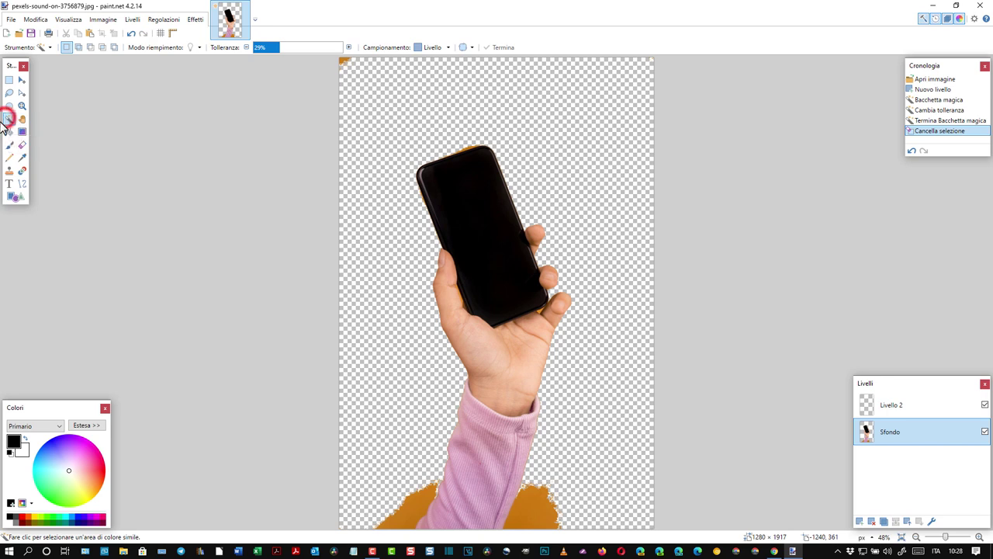
{"action": "left_click", "coordinate": [411, 509]}
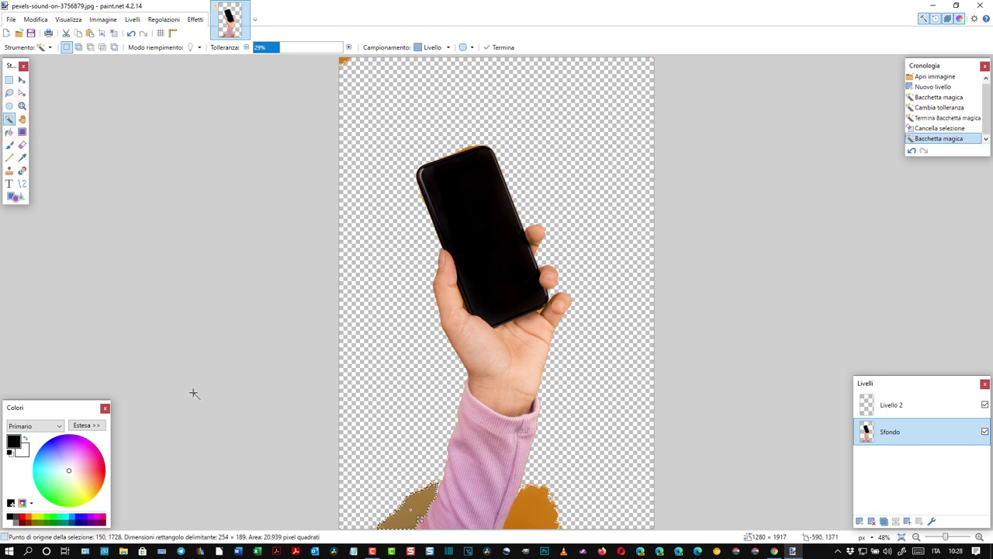
{"action": "key", "text": "Delete"}
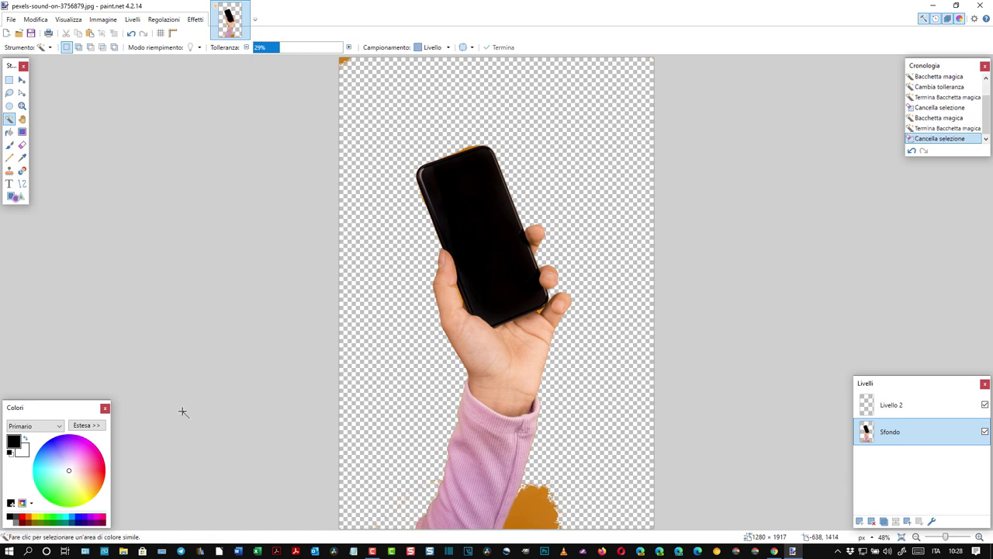
{"action": "left_click", "coordinate": [535, 516]}
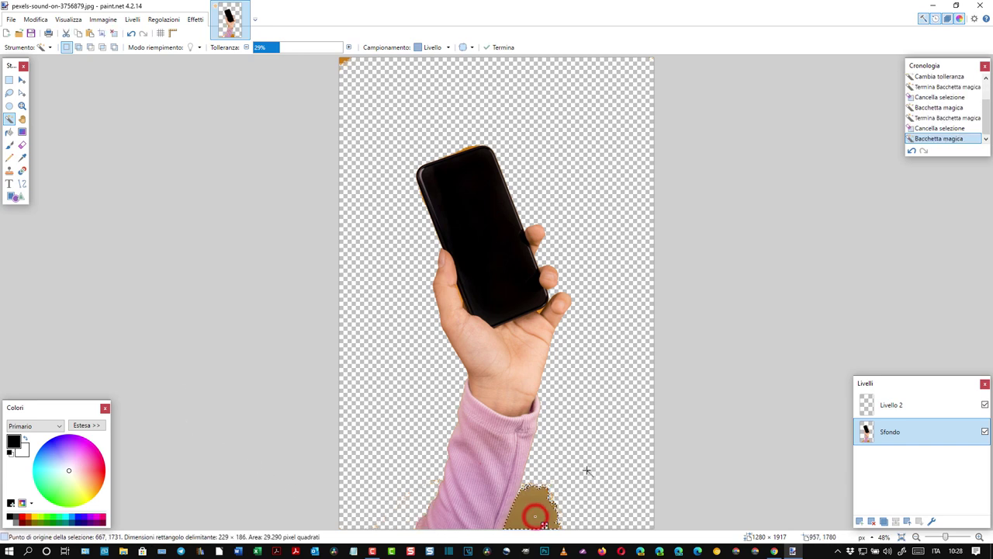
{"action": "key", "text": "Delete"}
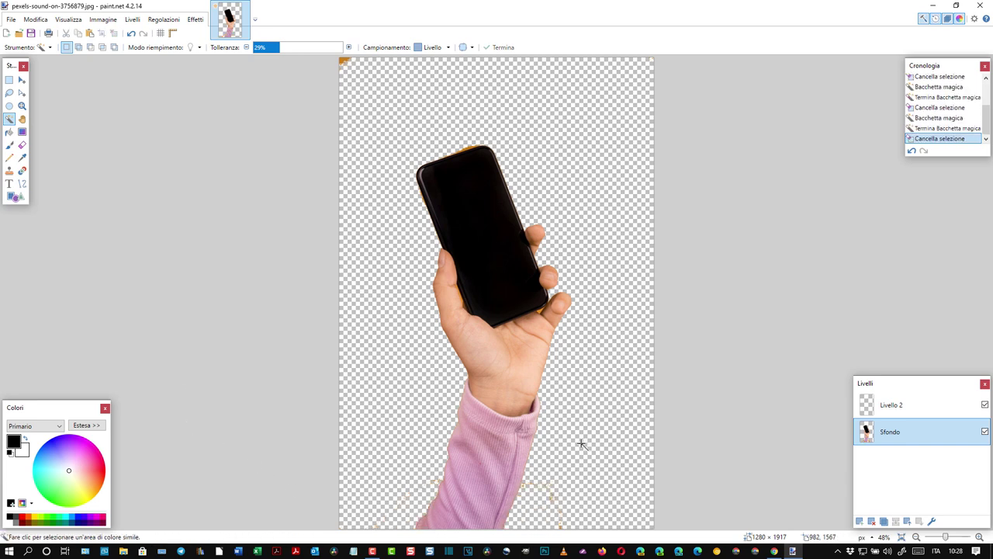
{"action": "left_click", "coordinate": [344, 61]}
{"action": "key", "text": "Delete"}
- Rectangle-select the stray pixel strip beside the sleeve at the image bottom and delete it
{"action": "left_click", "coordinate": [9, 80]}
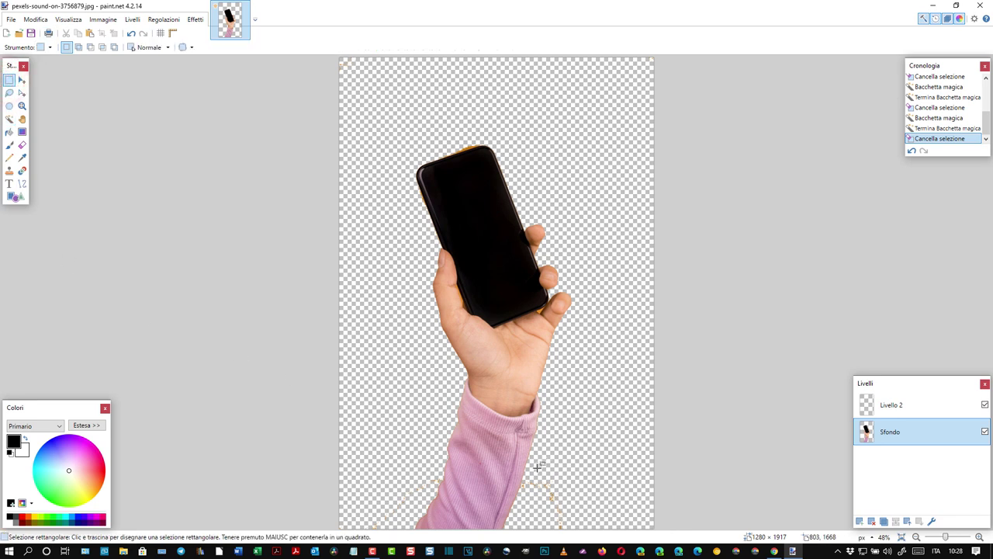
{"action": "left_click_drag", "start_coordinate": [537, 466], "coordinate": [555, 526]}
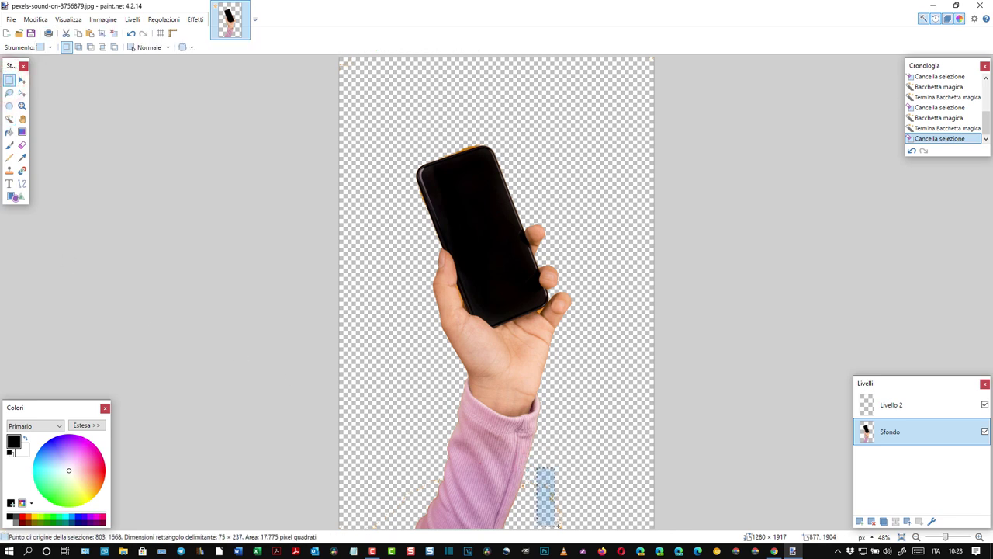
{"action": "left_click_drag", "start_coordinate": [556, 528], "coordinate": [584, 528]}
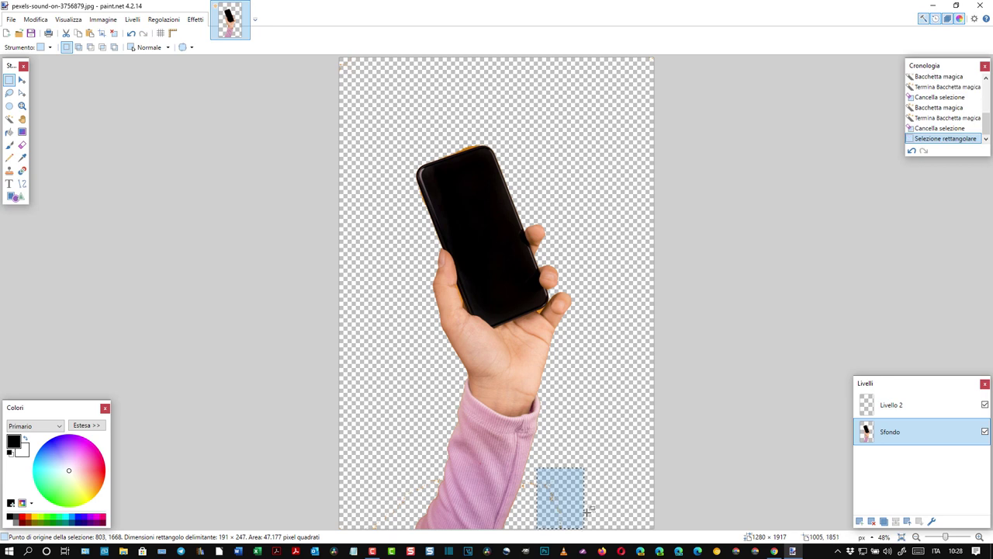
{"action": "key", "text": "Delete"}
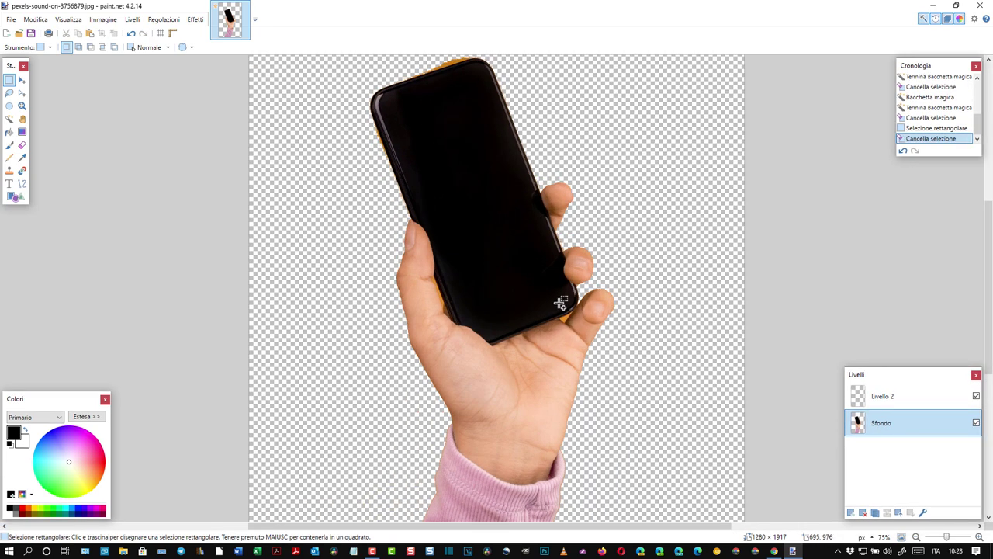
- Rectangle-select and delete the orange specks beside the pink sleeve and at bottom left
{"action": "scroll", "coordinate": [561, 295], "scroll_direction": "up", "scroll_amount": 1}
{"action": "scroll", "coordinate": [631, 313], "scroll_direction": "up", "scroll_amount": 2}
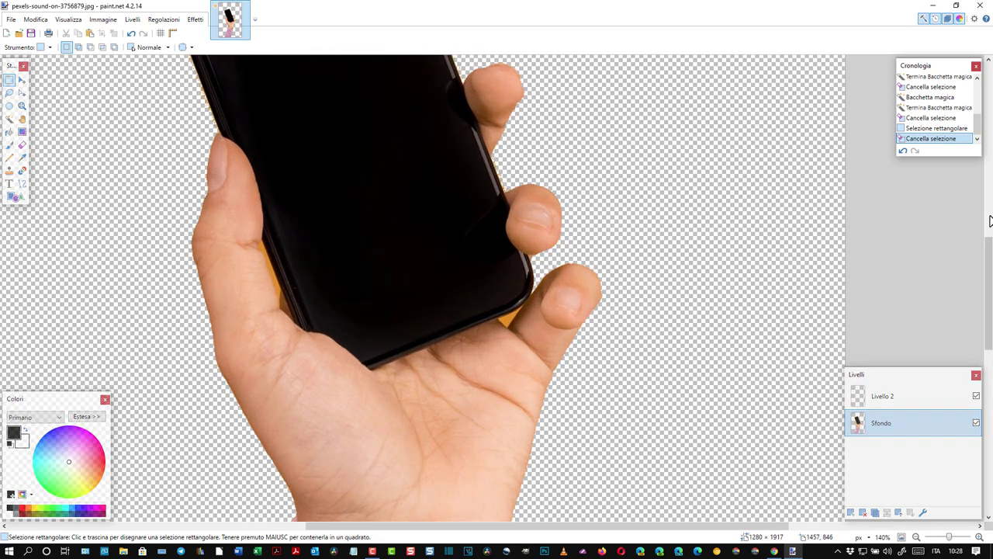
{"action": "left_click_drag", "start_coordinate": [988, 251], "coordinate": [989, 395]}
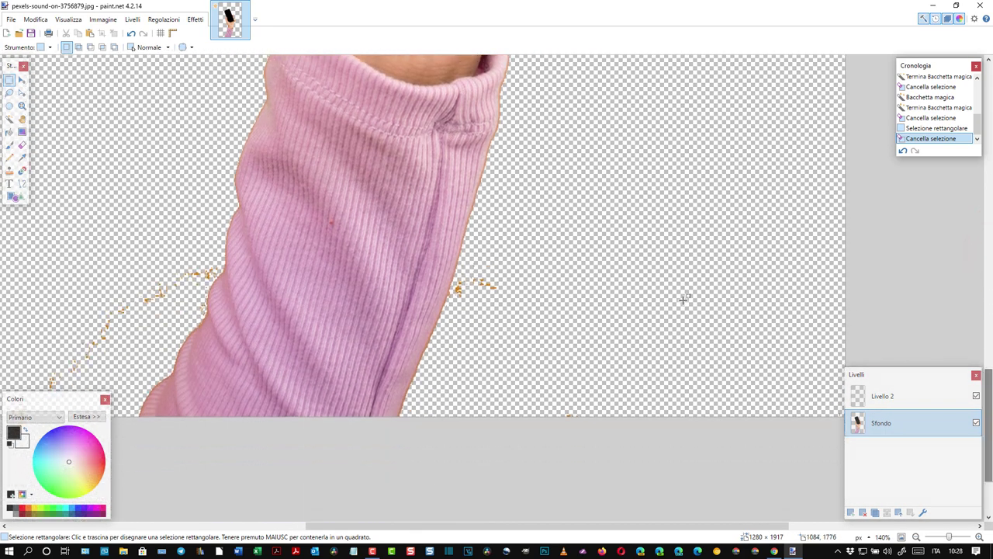
{"action": "left_click_drag", "start_coordinate": [514, 250], "coordinate": [448, 297]}
{"action": "key", "text": "Delete"}
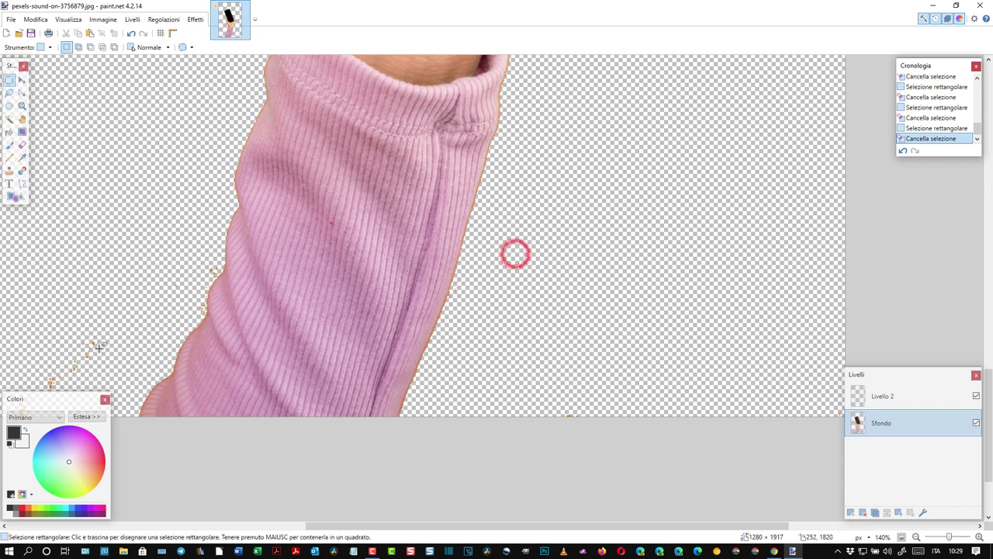
{"action": "left_click_drag", "start_coordinate": [221, 263], "coordinate": [140, 305]}
{"action": "key", "text": "Delete"}
{"action": "left_click_drag", "start_coordinate": [105, 341], "coordinate": [68, 366]}
{"action": "key", "text": "Delete"}
{"action": "scroll", "coordinate": [71, 288], "scroll_direction": "down", "scroll_amount": 3}
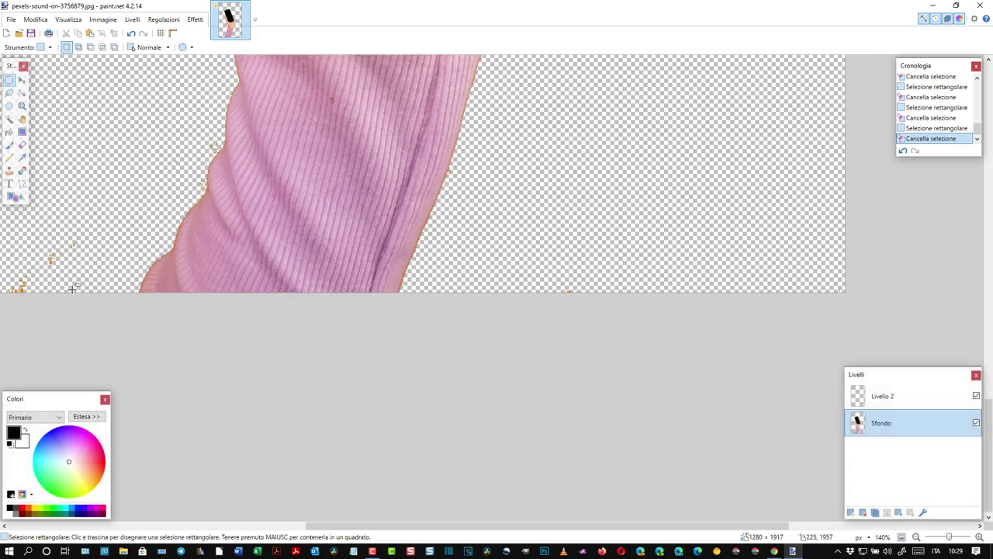
{"action": "left_click_drag", "start_coordinate": [90, 225], "coordinate": [4, 309]}
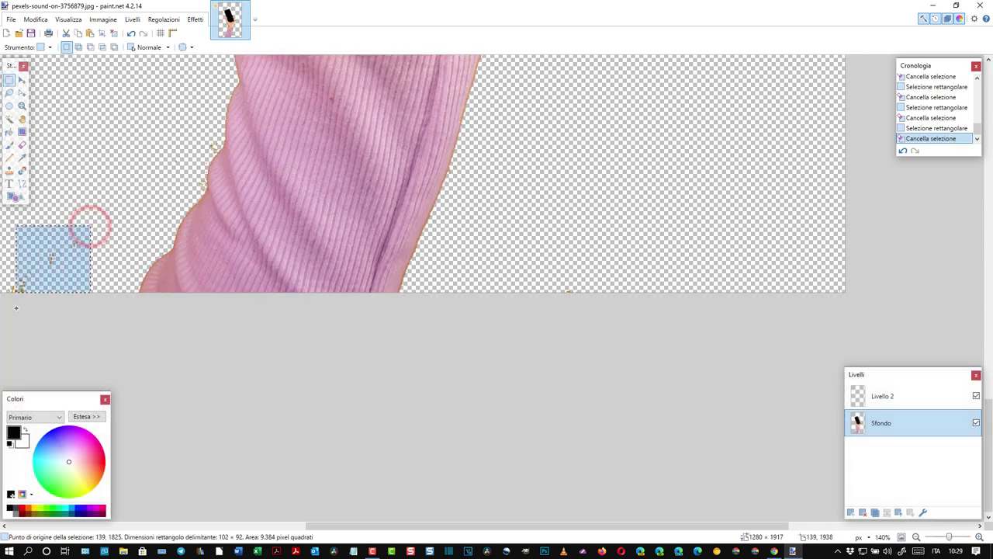
{"action": "key", "text": "Delete"}
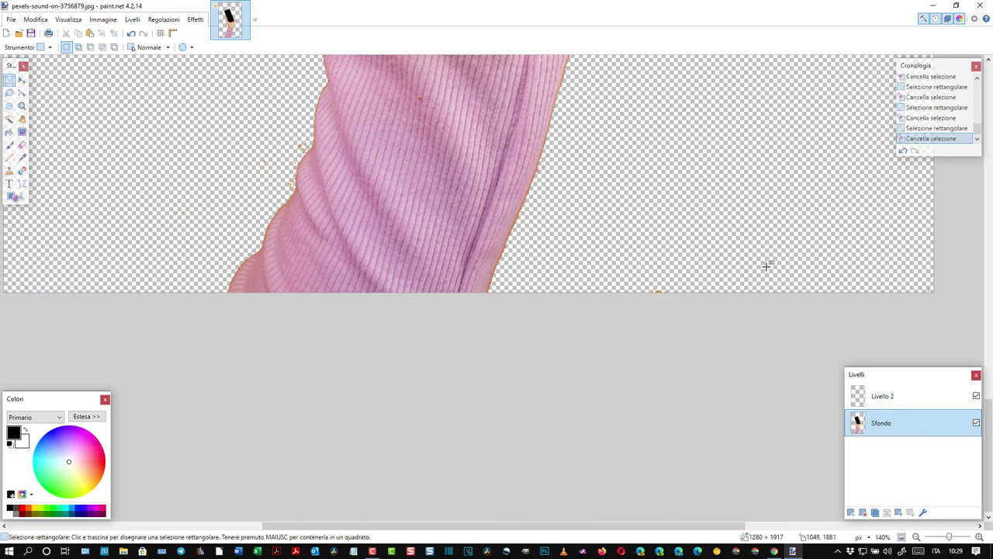
- Magic Wand-erase the orange fringe along the phone's top and top-left edge
{"action": "scroll", "coordinate": [768, 248], "scroll_direction": "up", "scroll_amount": 5}
{"action": "scroll", "coordinate": [780, 217], "scroll_direction": "up", "scroll_amount": 5}
{"action": "scroll", "coordinate": [780, 222], "scroll_direction": "up", "scroll_amount": 5}
{"action": "scroll", "coordinate": [782, 229], "scroll_direction": "up", "scroll_amount": 5}
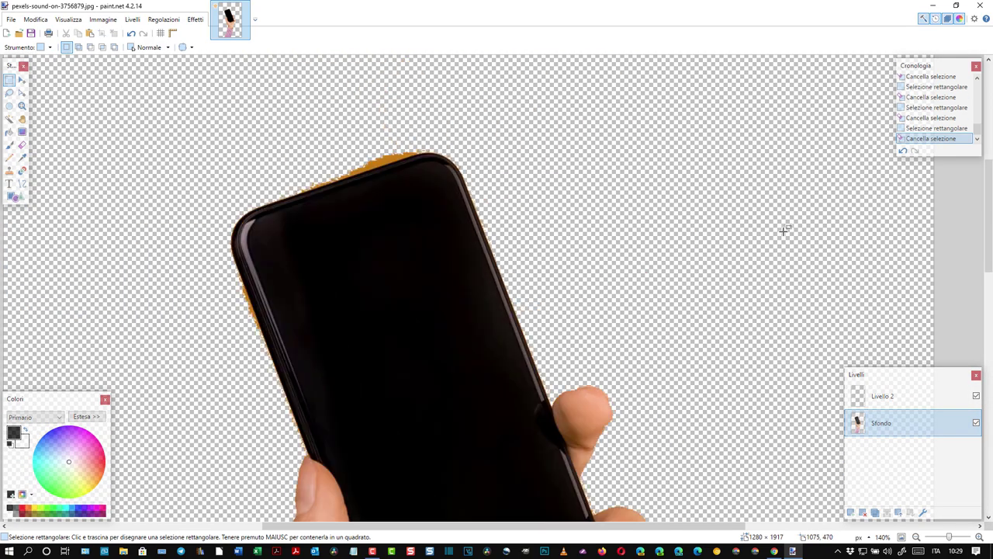
{"action": "scroll", "coordinate": [775, 214], "scroll_direction": "down", "scroll_amount": 1}
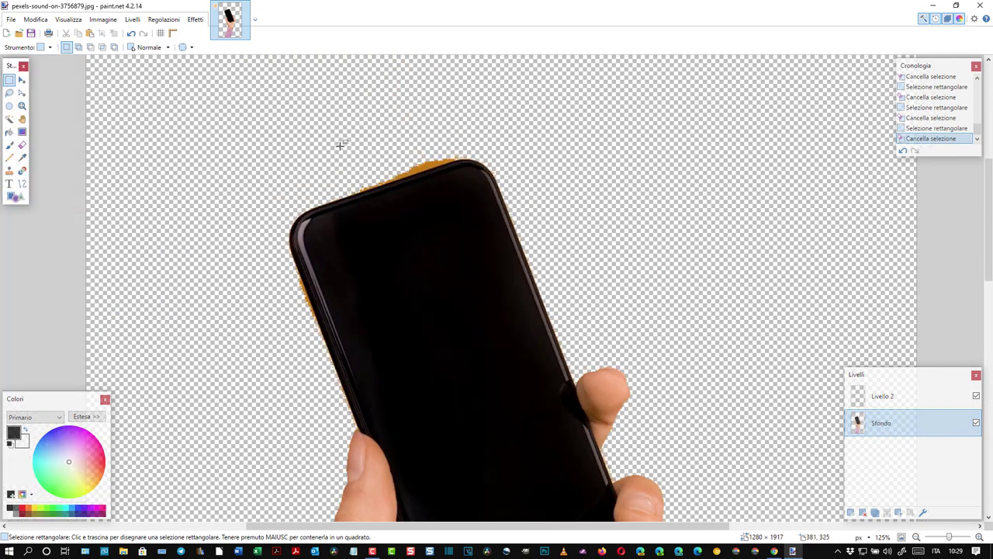
{"action": "left_click", "coordinate": [9, 118]}
{"action": "left_click", "coordinate": [429, 164]}
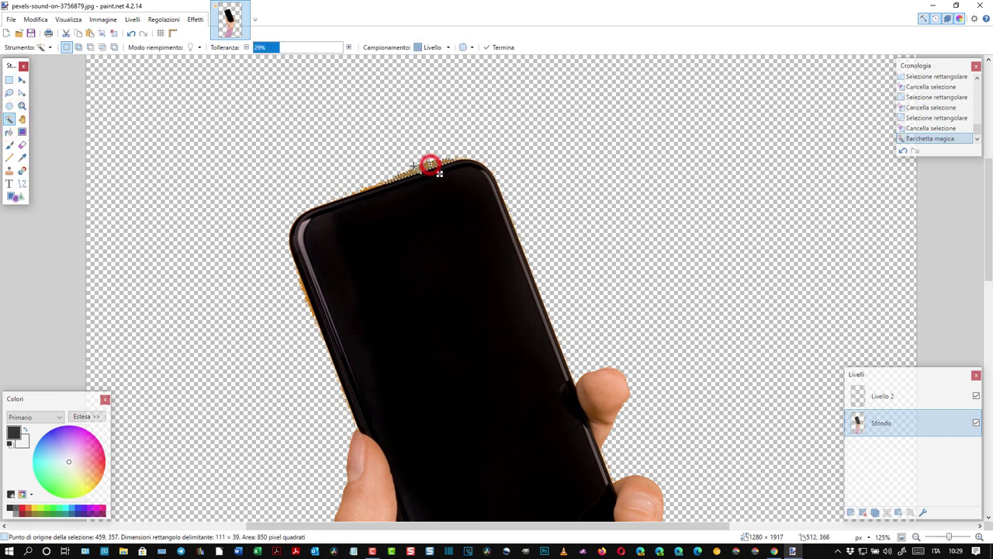
{"action": "key", "text": "Delete"}
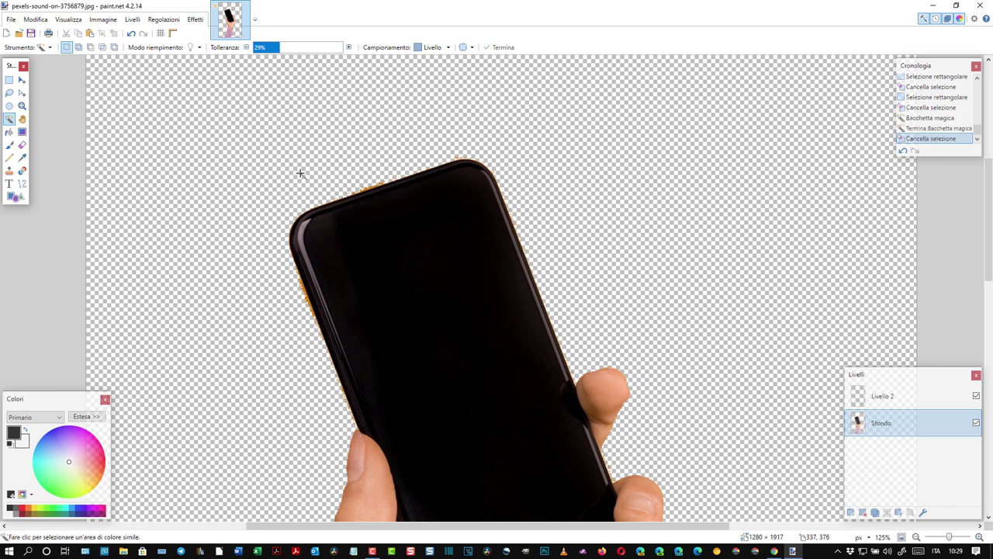
{"action": "left_click", "coordinate": [374, 186]}
{"action": "key", "text": "Delete"}
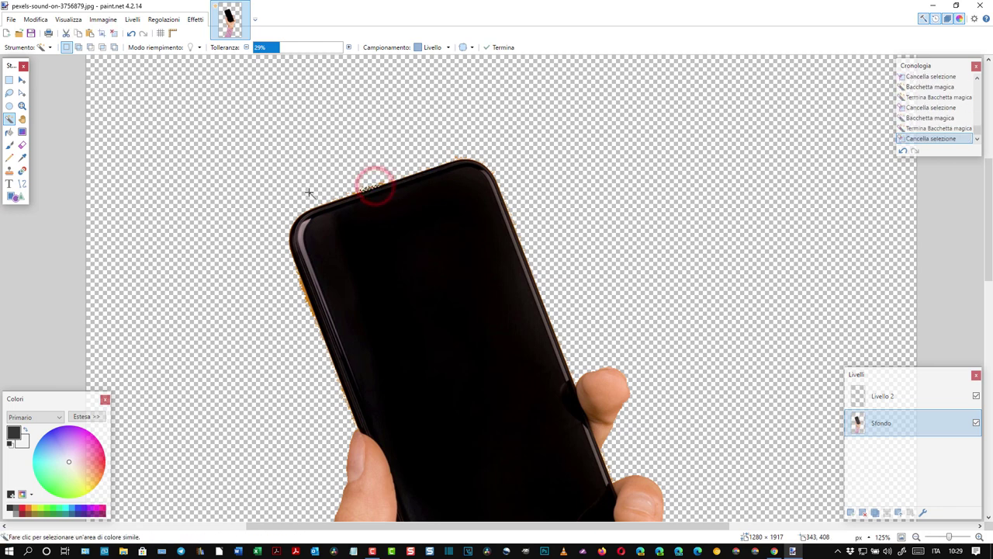
- Select and erase more orange fringe at the phone's lower corner and left edge
{"action": "scroll", "coordinate": [752, 225], "scroll_direction": "up", "scroll_amount": 2}
{"action": "scroll", "coordinate": [753, 224], "scroll_direction": "down", "scroll_amount": 3}
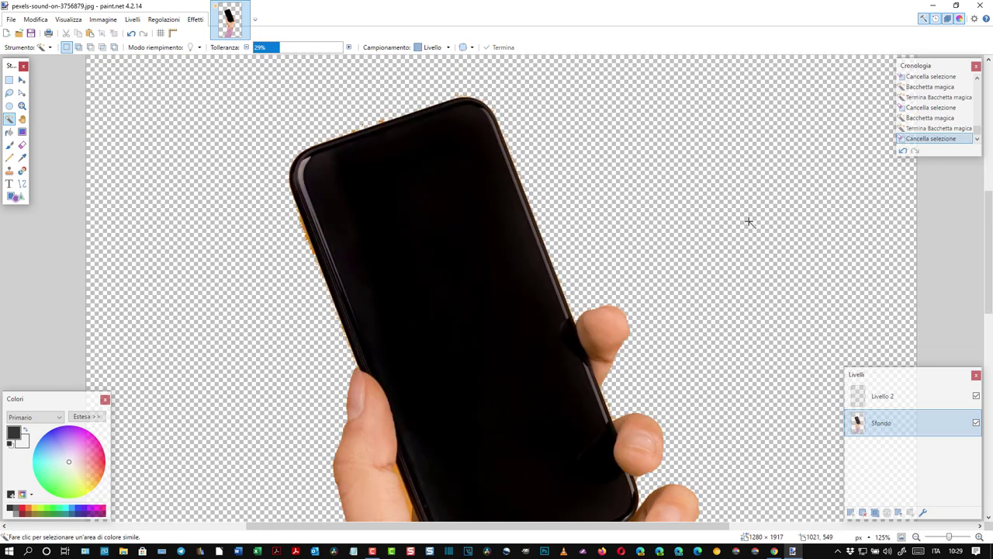
{"action": "scroll", "coordinate": [753, 224], "scroll_direction": "down", "scroll_amount": 4}
{"action": "scroll", "coordinate": [751, 223], "scroll_direction": "down", "scroll_amount": 4}
{"action": "scroll", "coordinate": [750, 223], "scroll_direction": "down", "scroll_amount": 5}
{"action": "scroll", "coordinate": [741, 208], "scroll_direction": "up", "scroll_amount": 1}
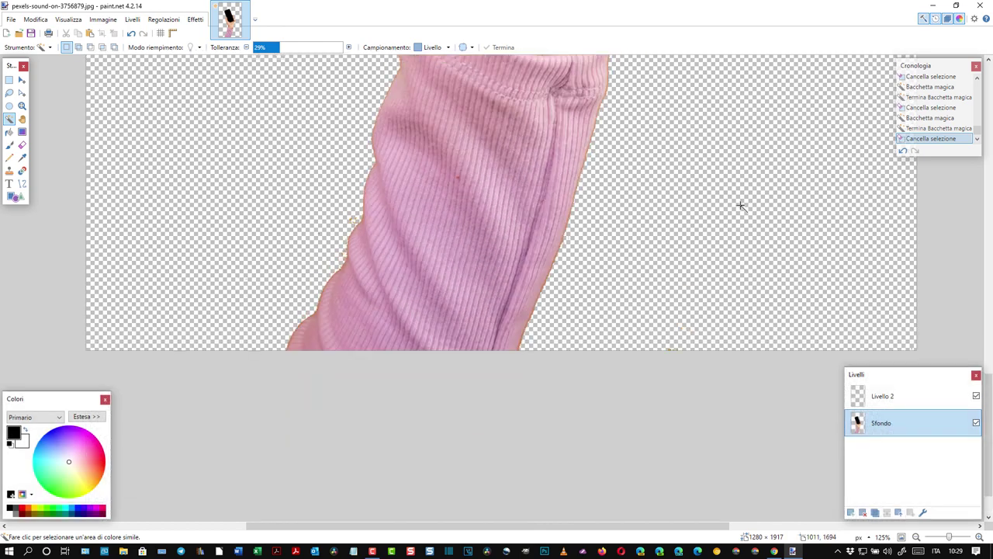
{"action": "scroll", "coordinate": [737, 205], "scroll_direction": "up", "scroll_amount": 4}
{"action": "scroll", "coordinate": [733, 204], "scroll_direction": "down", "scroll_amount": 1, "text": "ctrl"}
{"action": "left_click", "coordinate": [733, 204]}
{"action": "scroll", "coordinate": [733, 204], "scroll_direction": "down", "scroll_amount": 1, "text": "ctrl"}
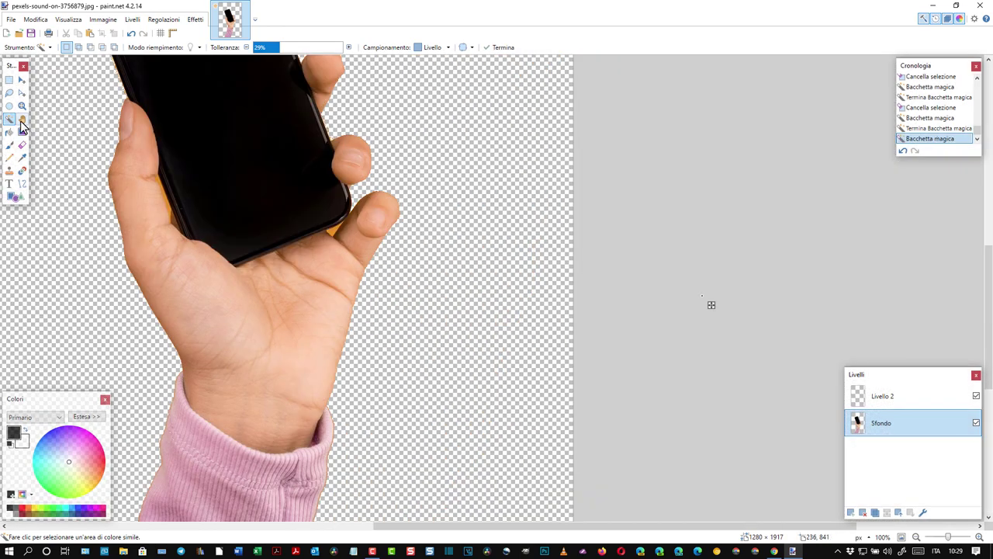
{"action": "left_click", "coordinate": [9, 118]}
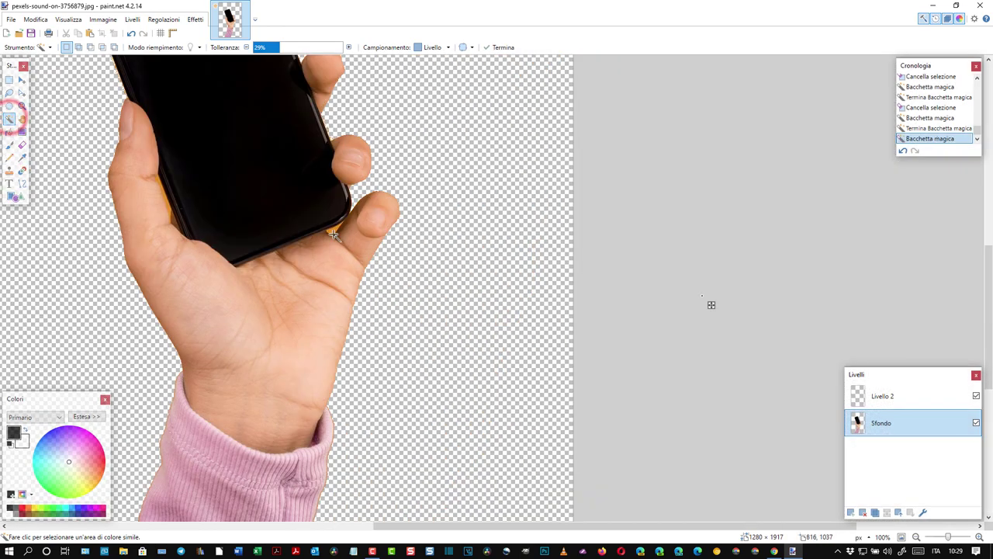
{"action": "left_click", "coordinate": [333, 230]}
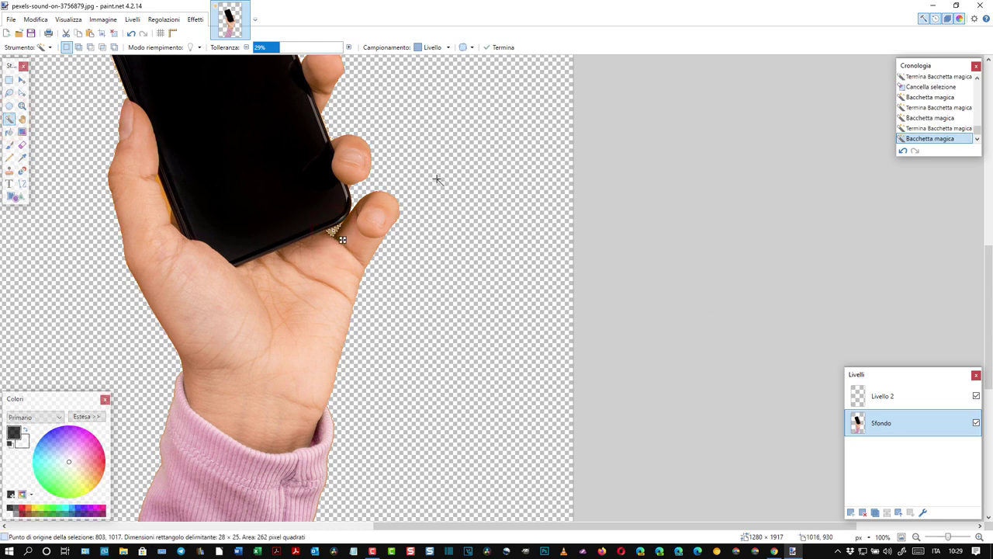
{"action": "key", "text": "ctrl+d"}
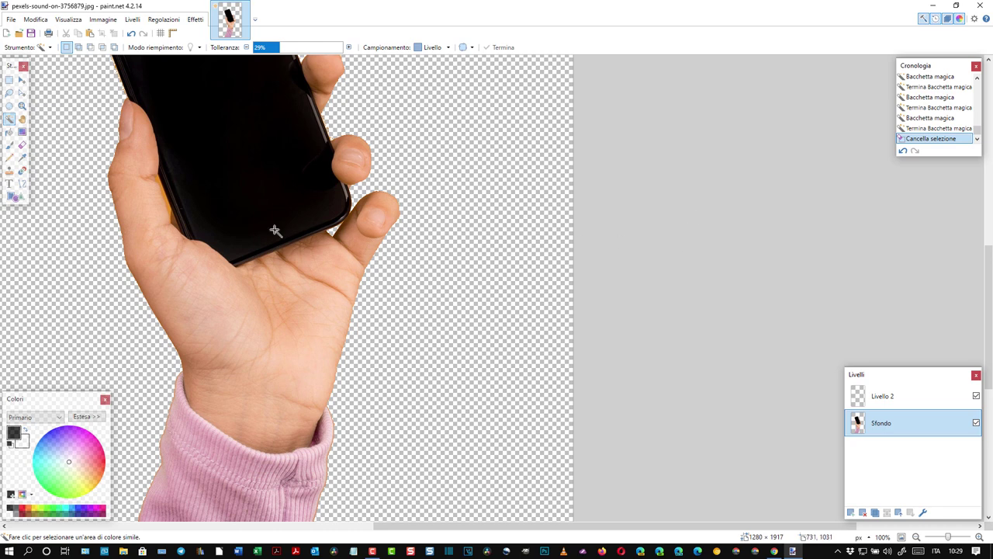
{"action": "left_click", "coordinate": [164, 196]}
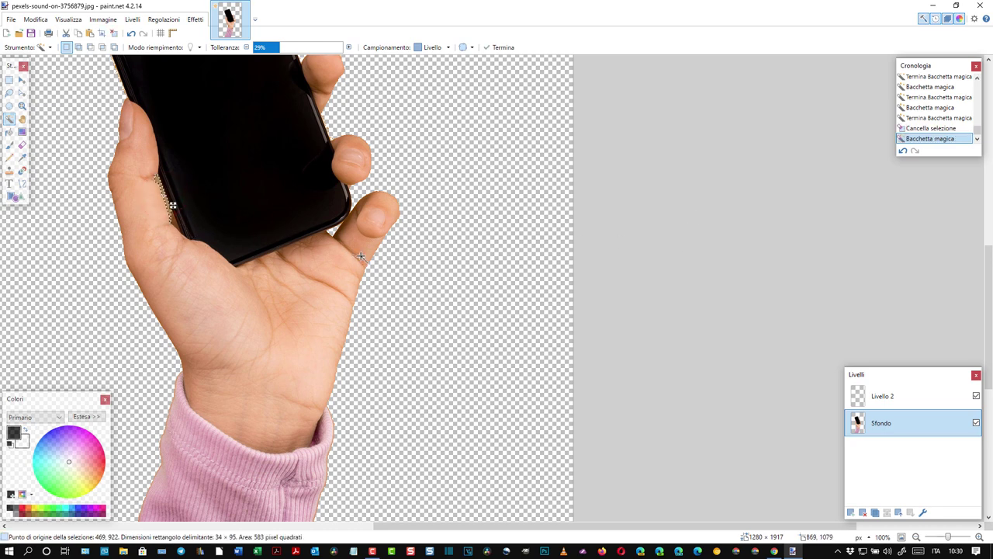
{"action": "key", "text": "Delete"}
- Erase the remaining orange fringe on the phone's left edge
{"action": "scroll", "coordinate": [591, 261], "scroll_direction": "up", "scroll_amount": 3}
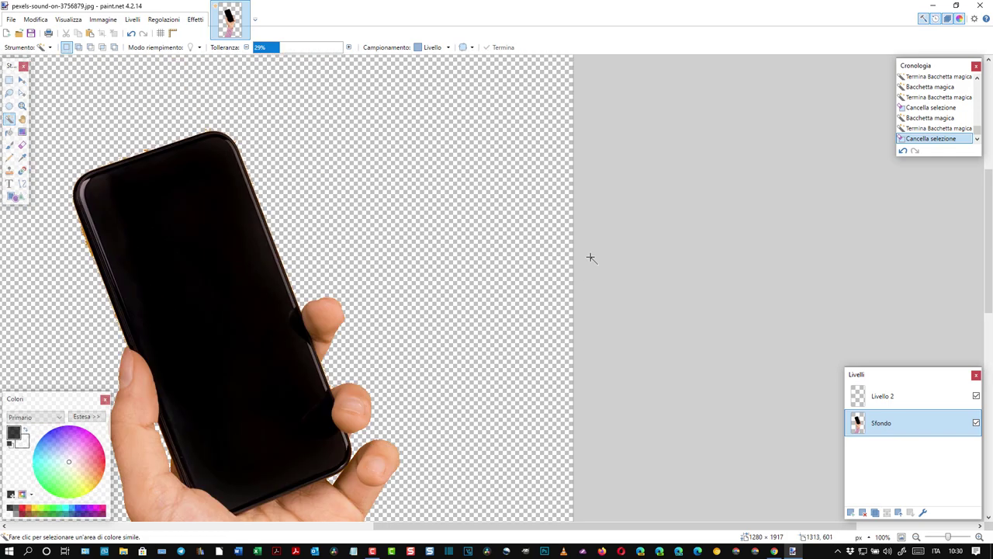
{"action": "scroll", "coordinate": [582, 261], "scroll_direction": "down", "scroll_amount": 3}
{"action": "scroll", "coordinate": [576, 262], "scroll_direction": "down", "scroll_amount": 4}
{"action": "scroll", "coordinate": [576, 262], "scroll_direction": "up", "scroll_amount": 2}
{"action": "scroll", "coordinate": [551, 240], "scroll_direction": "up", "scroll_amount": 4}
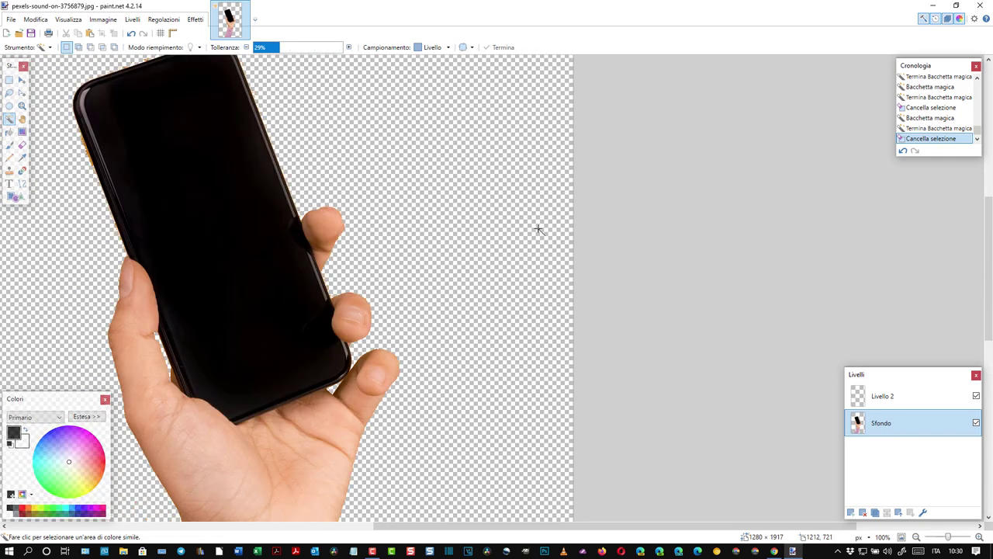
{"action": "scroll", "coordinate": [533, 225], "scroll_direction": "up", "scroll_amount": 3}
{"action": "scroll", "coordinate": [528, 221], "scroll_direction": "down", "scroll_amount": 2}
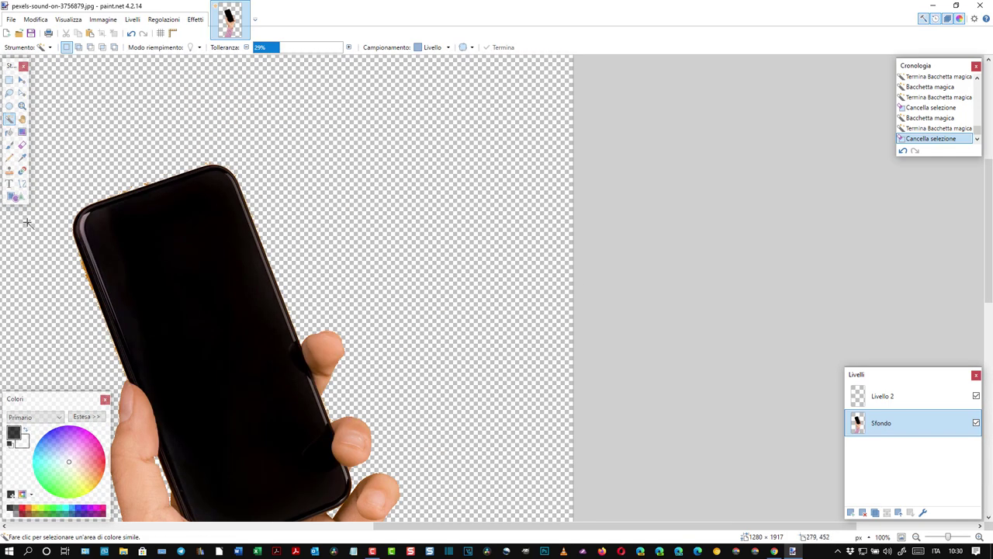
{"action": "left_click", "coordinate": [83, 268]}
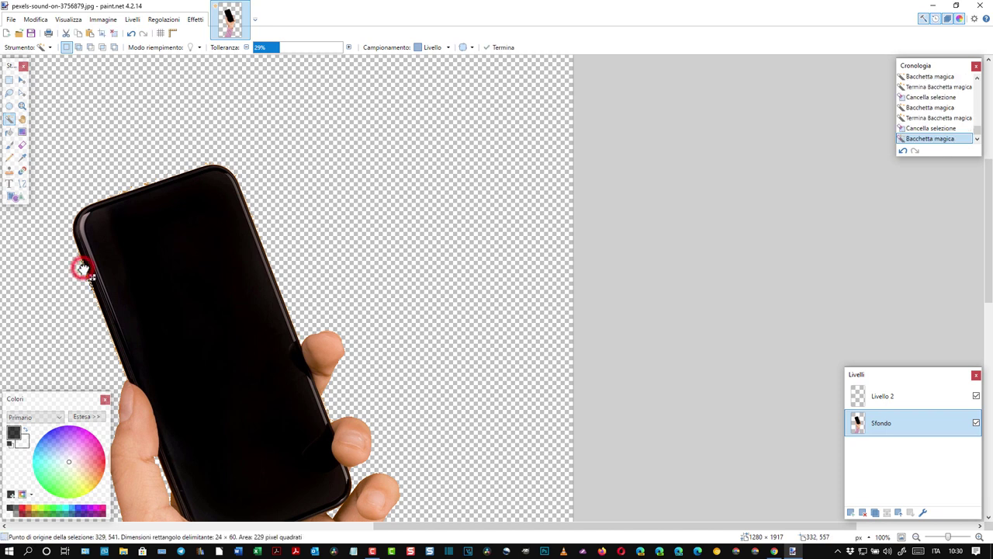
{"action": "key", "text": "ctrl+d"}
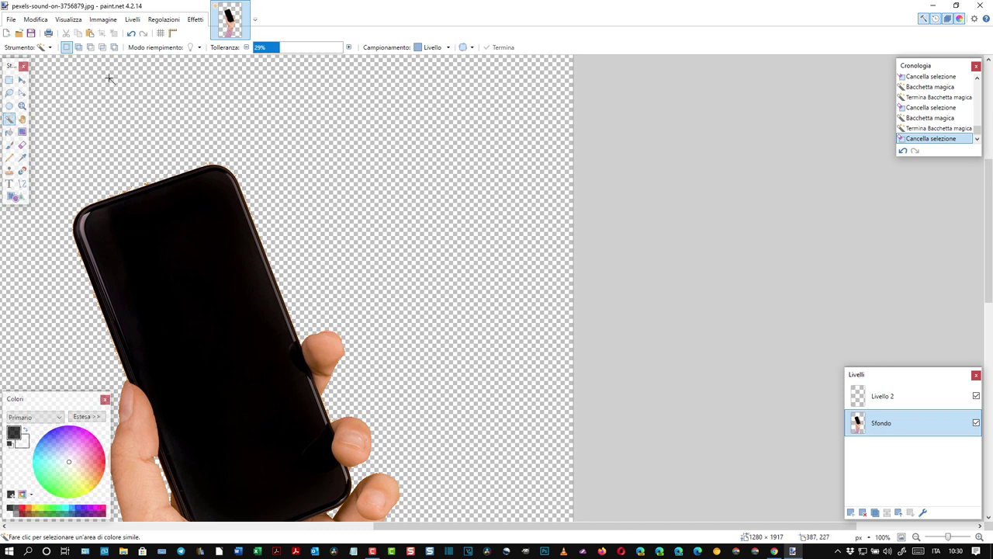
{"action": "left_click", "coordinate": [11, 18]}
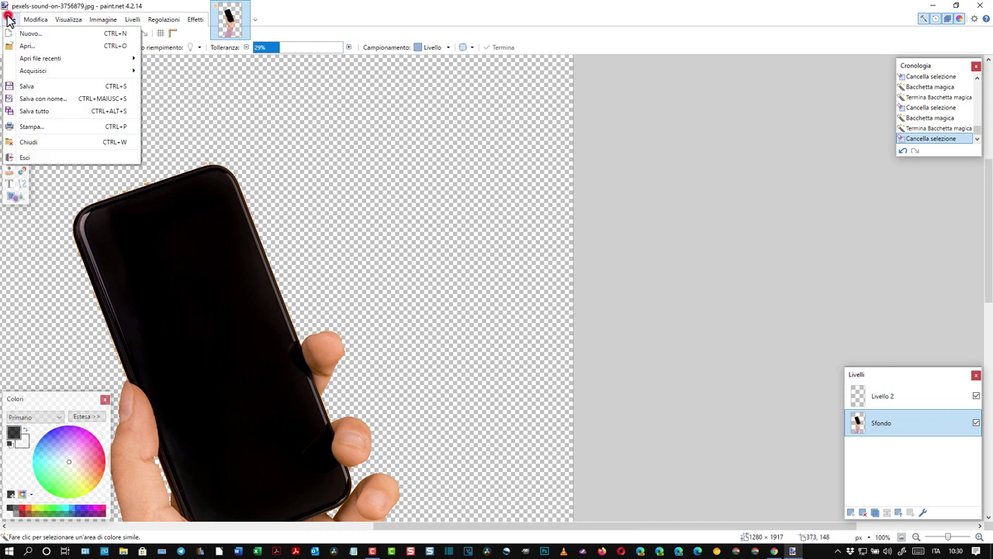
- Save the image as PNG named 'trasparente', accepting default settings and merging the layers
{"action": "left_click", "coordinate": [34, 99]}
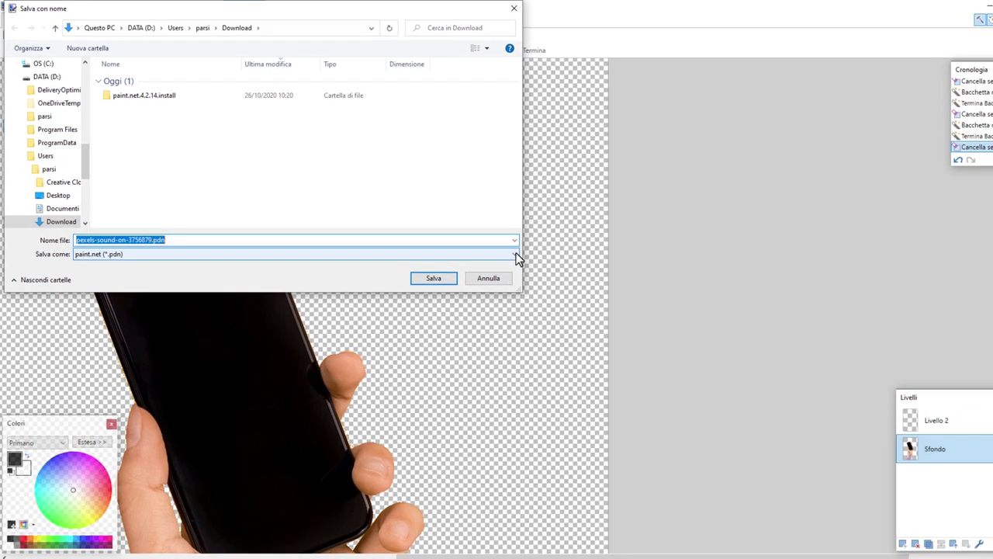
{"action": "left_click", "coordinate": [482, 241]}
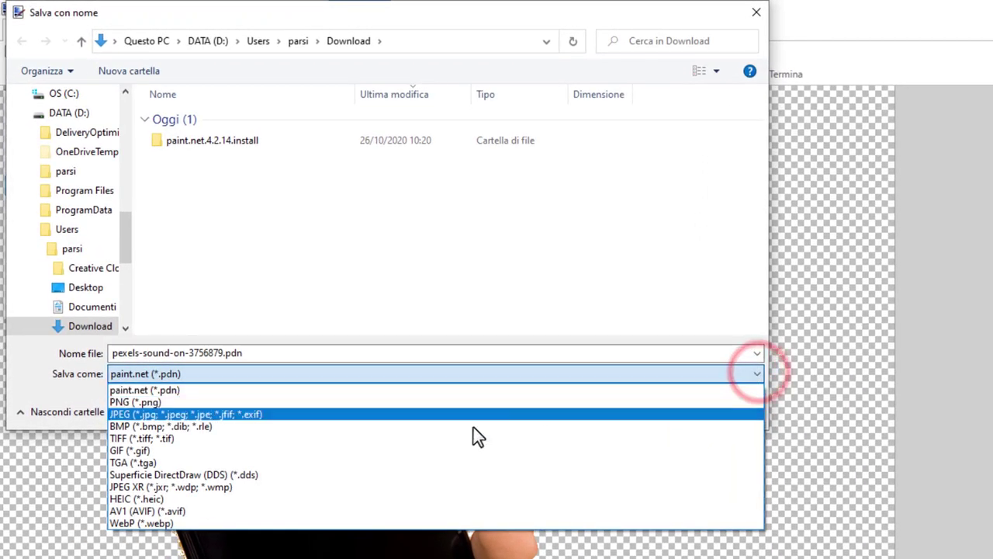
{"action": "left_click", "coordinate": [256, 402]}
{"action": "left_click", "coordinate": [223, 353]}
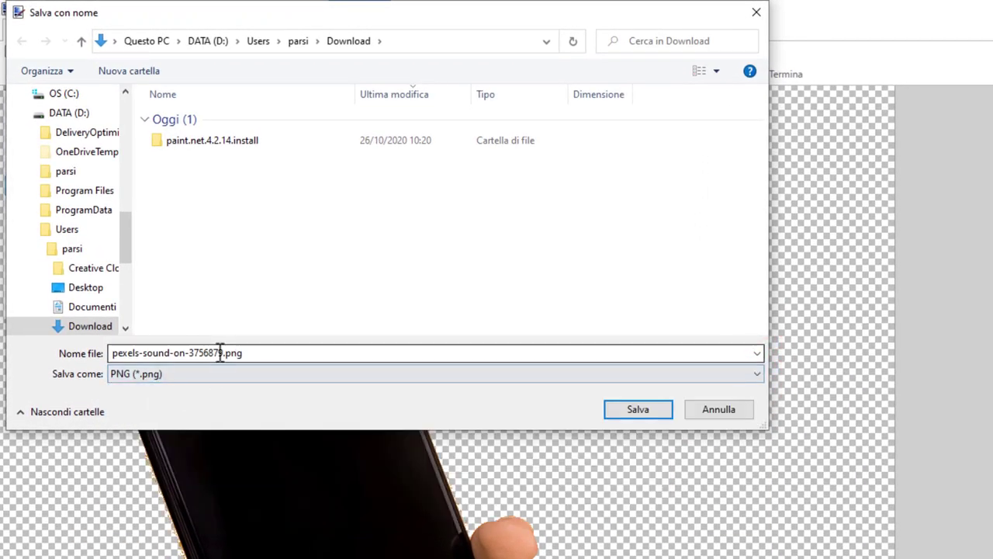
{"action": "double_click", "coordinate": [222, 353]}
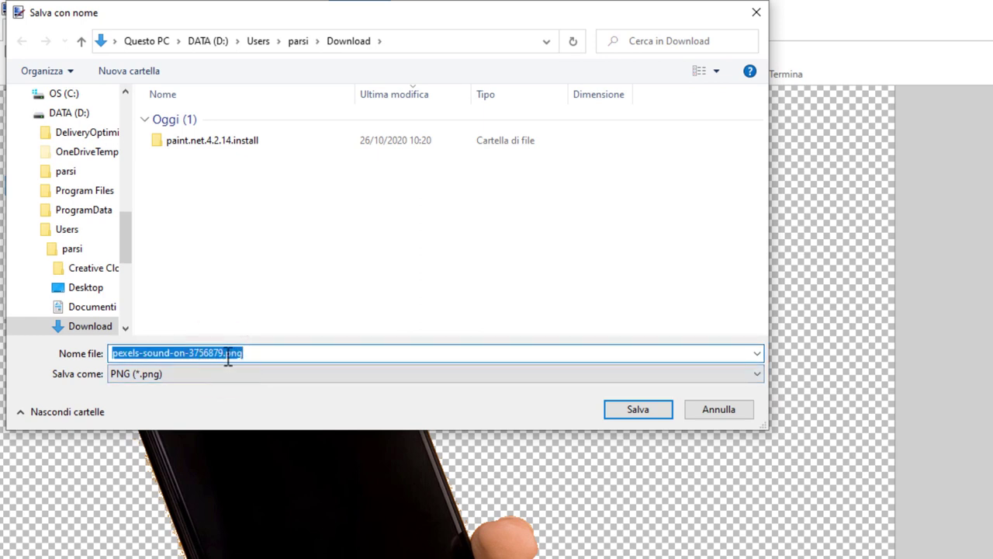
{"action": "left_click", "coordinate": [223, 353]}
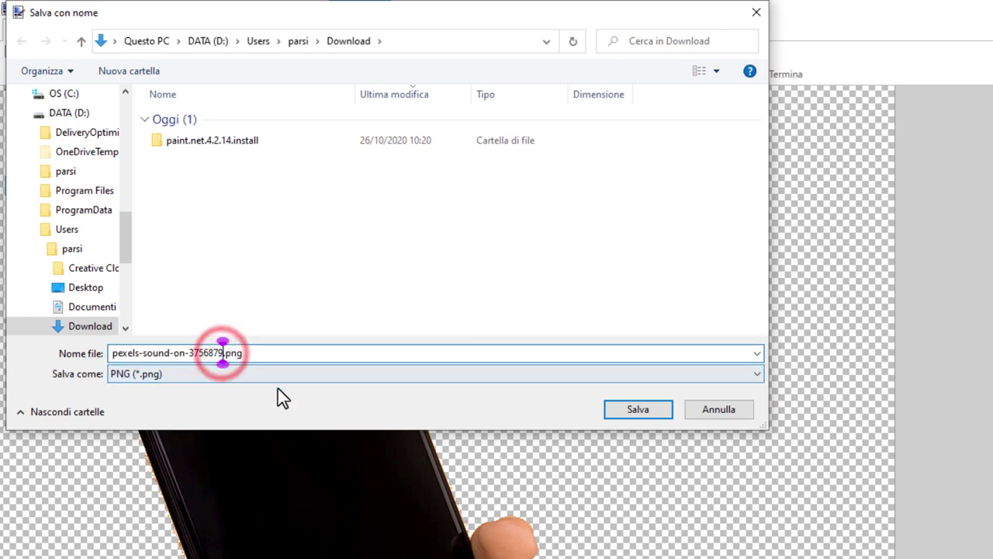
{"action": "key", "text": "BackSpace"}
{"action": "key", "text": "BackSpace"}
{"action": "key", "text": "BackSpace"}
{"action": "key", "text": "BackSpace"}
{"action": "key", "text": "BackSpace"}
{"action": "key", "text": "BackSpace"}
{"action": "key", "text": "BackSpace"}
{"action": "key", "text": "BackSpace"}
{"action": "key", "text": "BackSpace"}
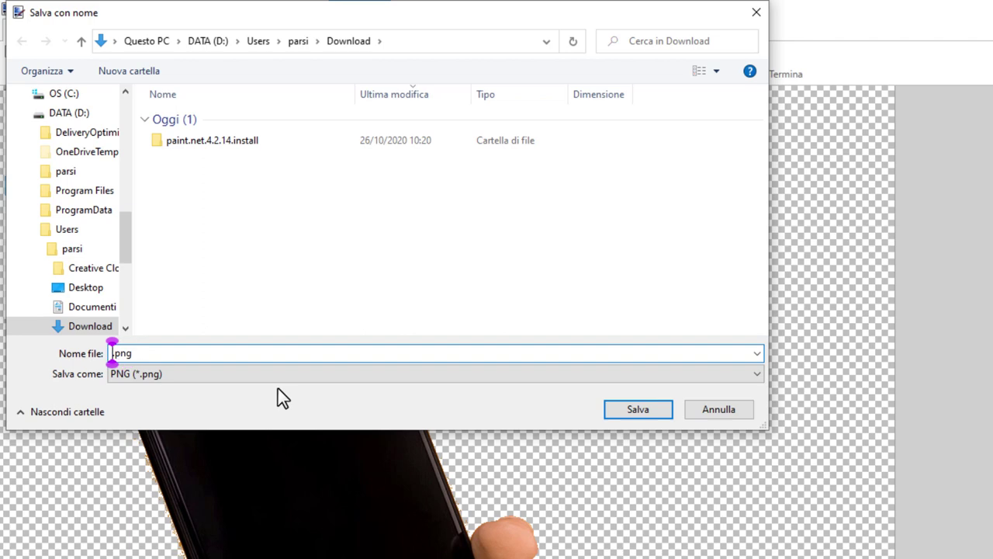
{"action": "type", "text": "trasparen"}
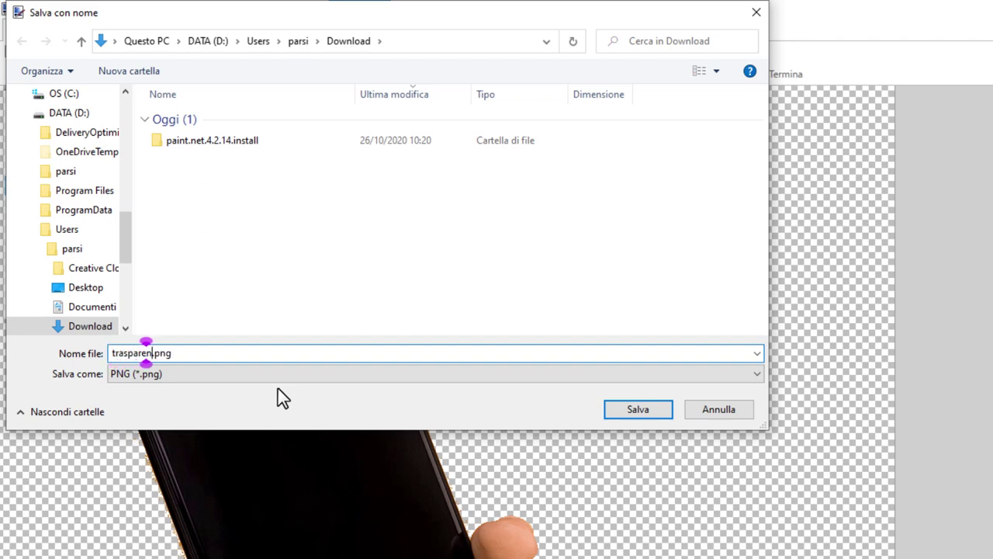
{"action": "type", "text": "te"}
{"action": "left_click", "coordinate": [639, 410]}
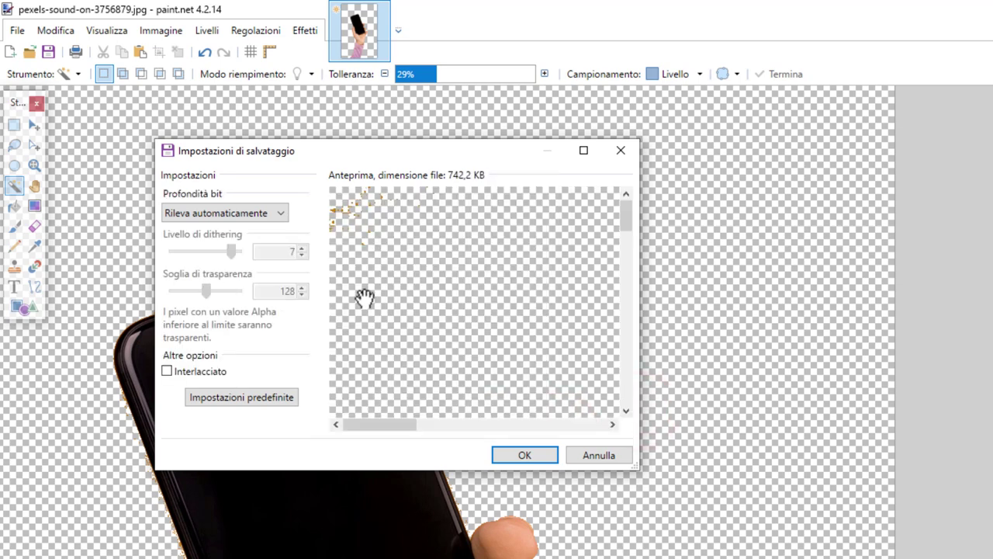
{"action": "left_click", "coordinate": [532, 457]}
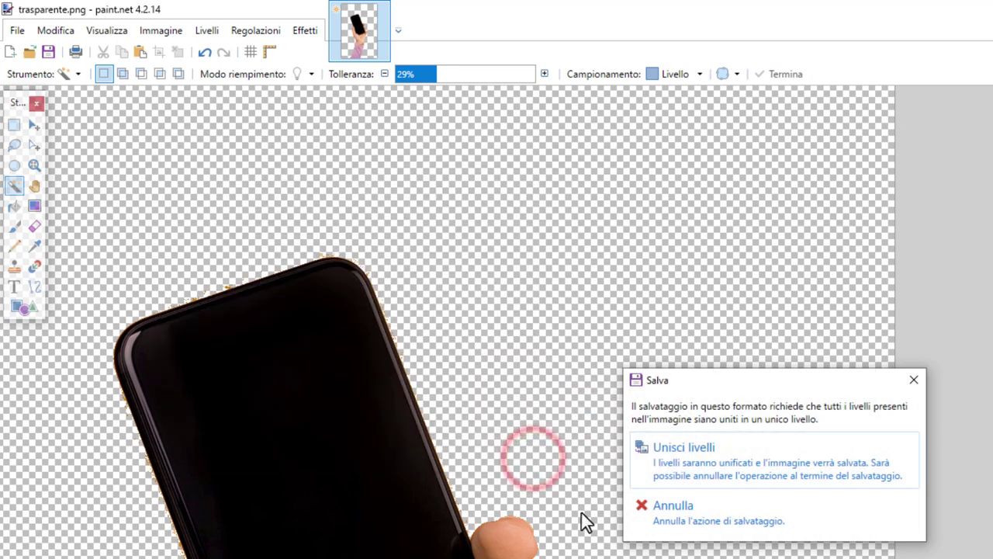
{"action": "left_click", "coordinate": [690, 454]}
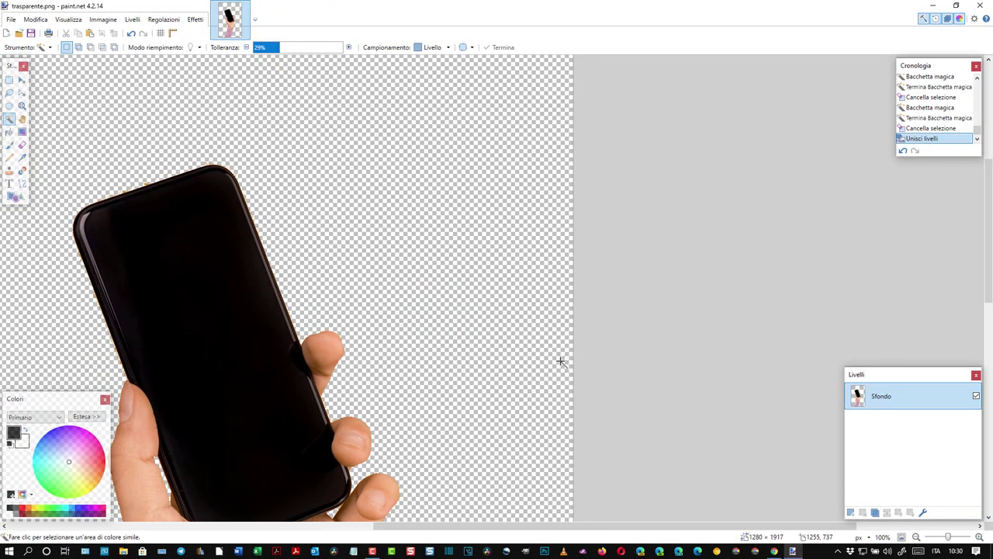
{"action": "scroll", "coordinate": [481, 304], "scroll_direction": "down", "scroll_amount": 3}
{"action": "scroll", "coordinate": [456, 304], "scroll_direction": "up", "scroll_amount": 3}
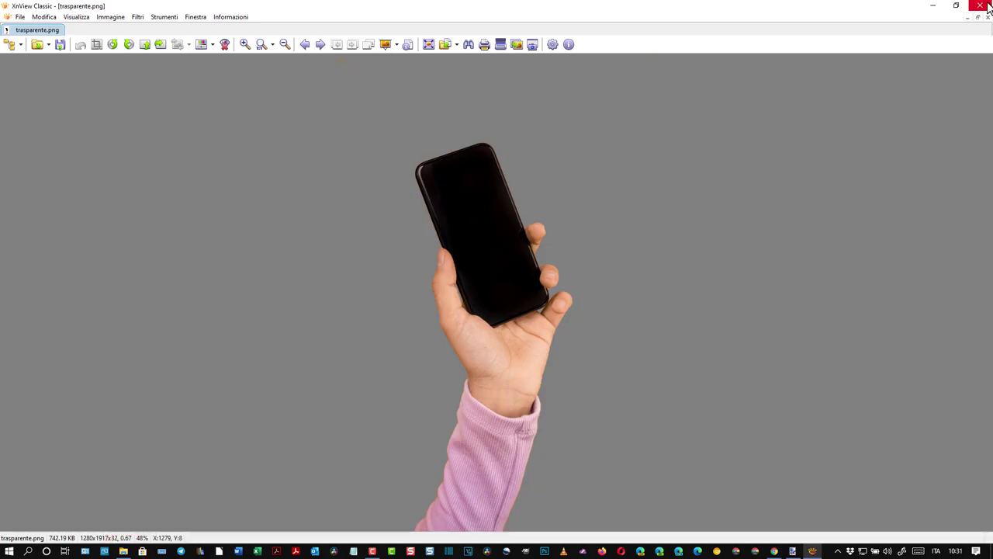
- Close the XnView preview of trasparente.png and the Download folder window
{"action": "left_click", "coordinate": [988, 7]}
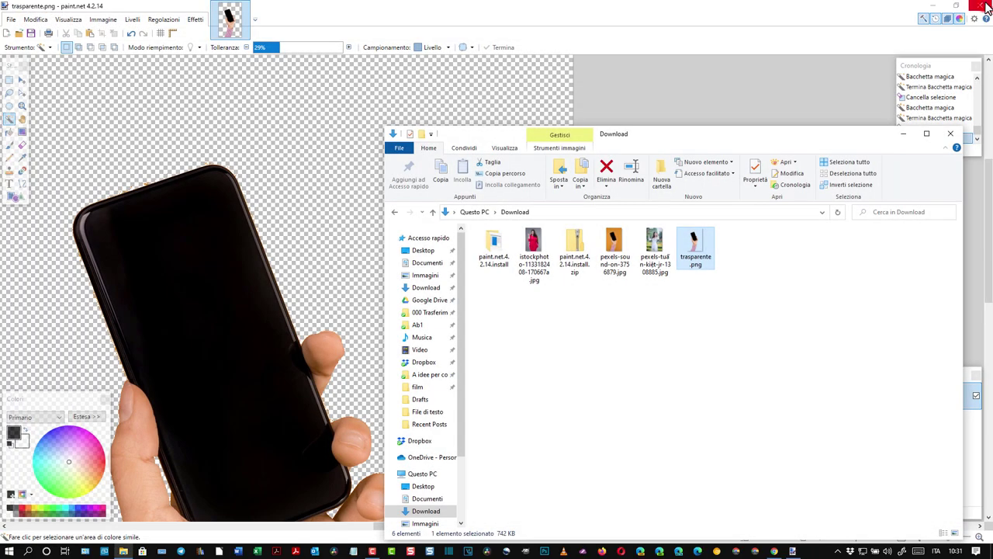
{"action": "left_click_drag", "start_coordinate": [793, 141], "coordinate": [702, 145]}
{"action": "left_click", "coordinate": [798, 130]}
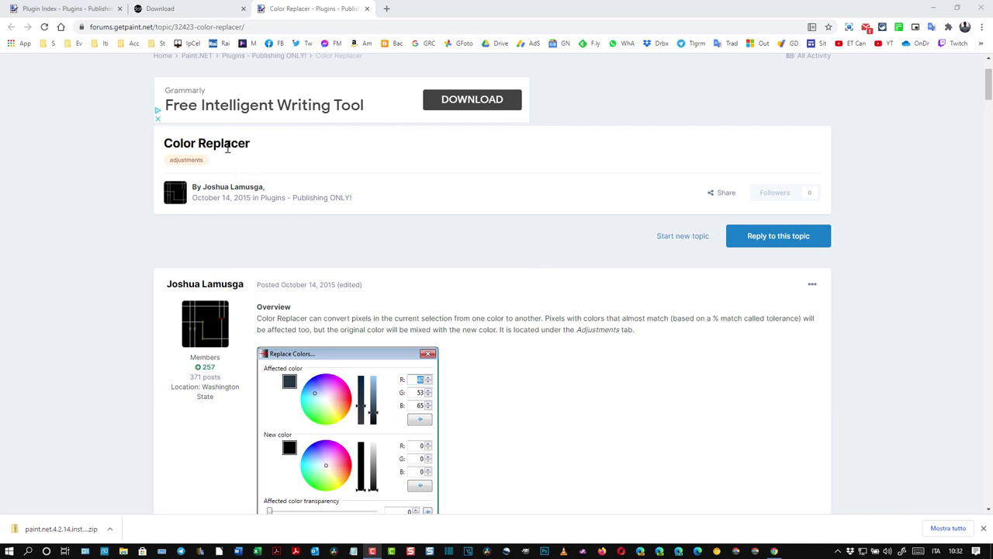
- Scroll the Color Replacer forum topic until the 'Download: Replace Colors' link shows
{"action": "scroll", "coordinate": [591, 389], "scroll_direction": "down", "scroll_amount": 2}
{"action": "scroll", "coordinate": [588, 350], "scroll_direction": "down", "scroll_amount": 2}
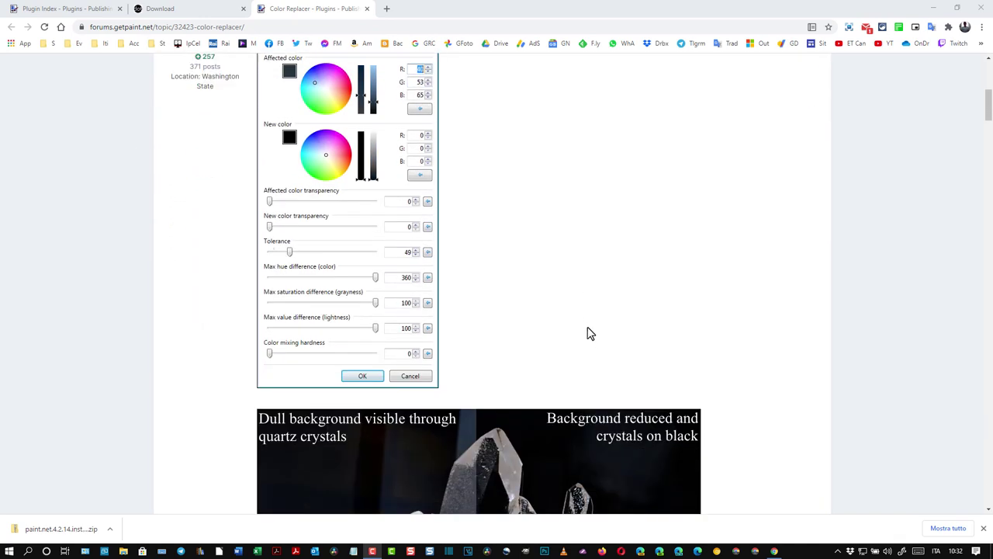
{"action": "scroll", "coordinate": [777, 287], "scroll_direction": "down", "scroll_amount": 3}
{"action": "scroll", "coordinate": [776, 287], "scroll_direction": "down", "scroll_amount": 3}
{"action": "scroll", "coordinate": [776, 287], "scroll_direction": "down", "scroll_amount": 3}
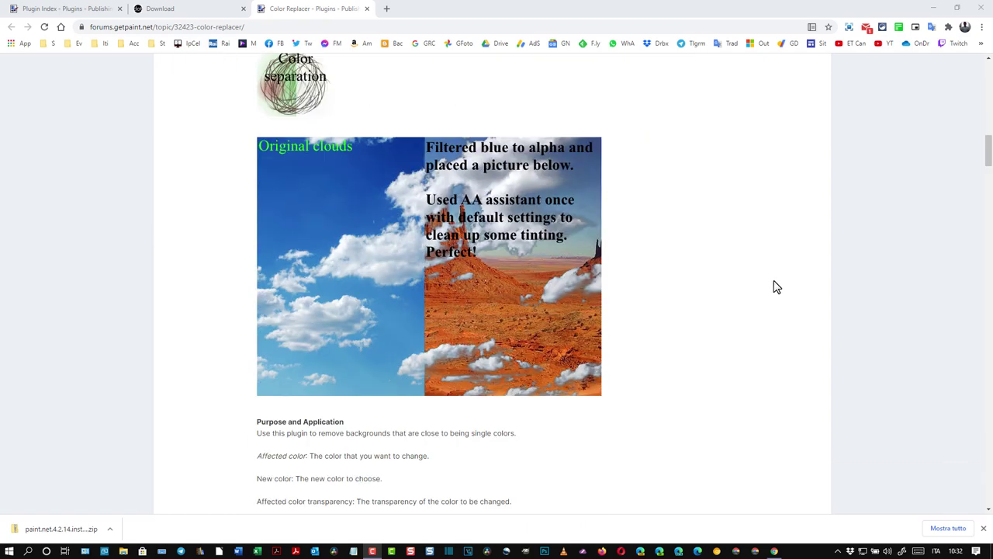
{"action": "scroll", "coordinate": [775, 287], "scroll_direction": "down", "scroll_amount": 2}
{"action": "scroll", "coordinate": [755, 282], "scroll_direction": "up", "scroll_amount": 1}
{"action": "scroll", "coordinate": [753, 275], "scroll_direction": "up", "scroll_amount": 5}
{"action": "scroll", "coordinate": [760, 277], "scroll_direction": "up", "scroll_amount": 4}
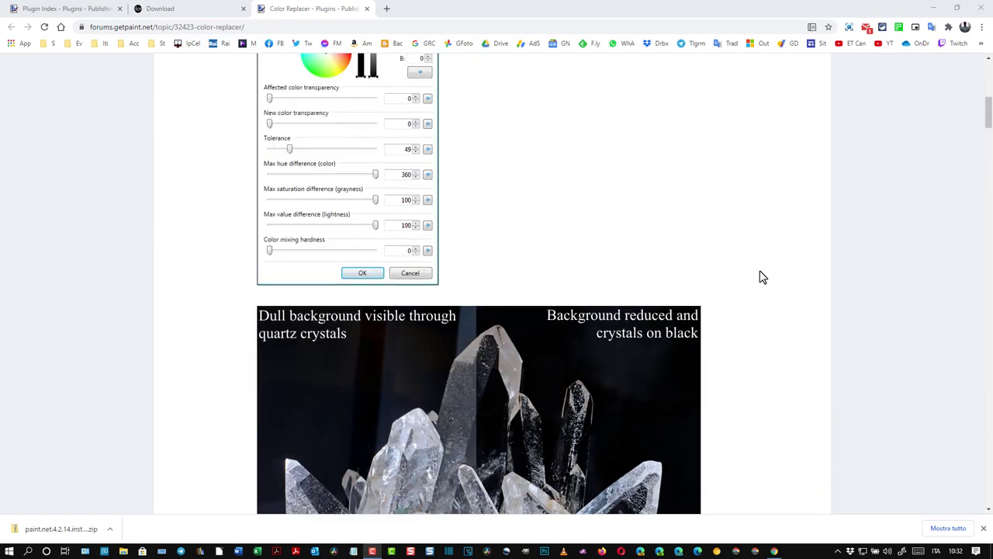
{"action": "scroll", "coordinate": [763, 278], "scroll_direction": "up", "scroll_amount": 4}
{"action": "scroll", "coordinate": [762, 278], "scroll_direction": "down", "scroll_amount": 1}
{"action": "scroll", "coordinate": [729, 302], "scroll_direction": "down", "scroll_amount": 2}
{"action": "scroll", "coordinate": [725, 302], "scroll_direction": "down", "scroll_amount": 4}
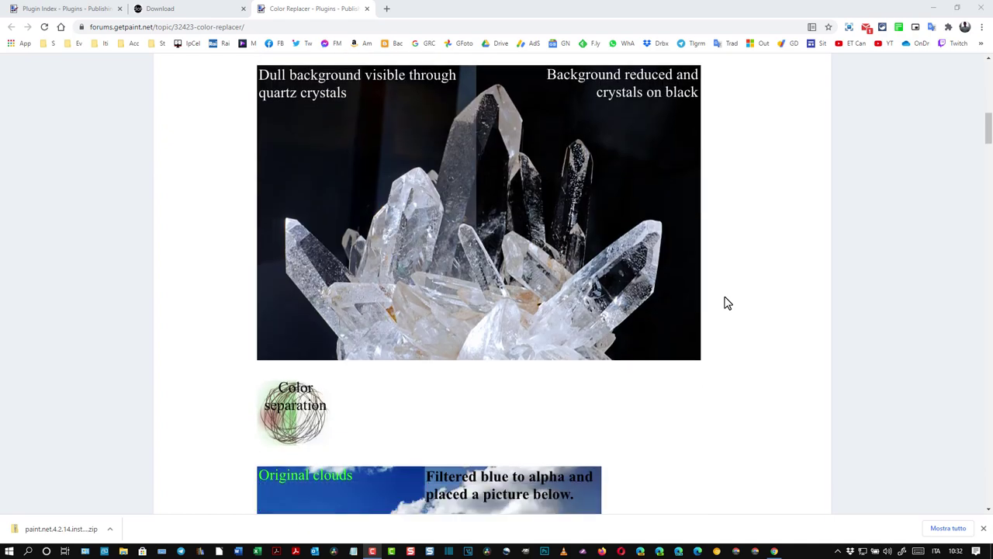
{"action": "scroll", "coordinate": [722, 302], "scroll_direction": "down", "scroll_amount": 4}
{"action": "scroll", "coordinate": [613, 291], "scroll_direction": "down", "scroll_amount": 3}
{"action": "scroll", "coordinate": [505, 277], "scroll_direction": "down", "scroll_amount": 2}
{"action": "scroll", "coordinate": [519, 274], "scroll_direction": "down", "scroll_amount": 3}
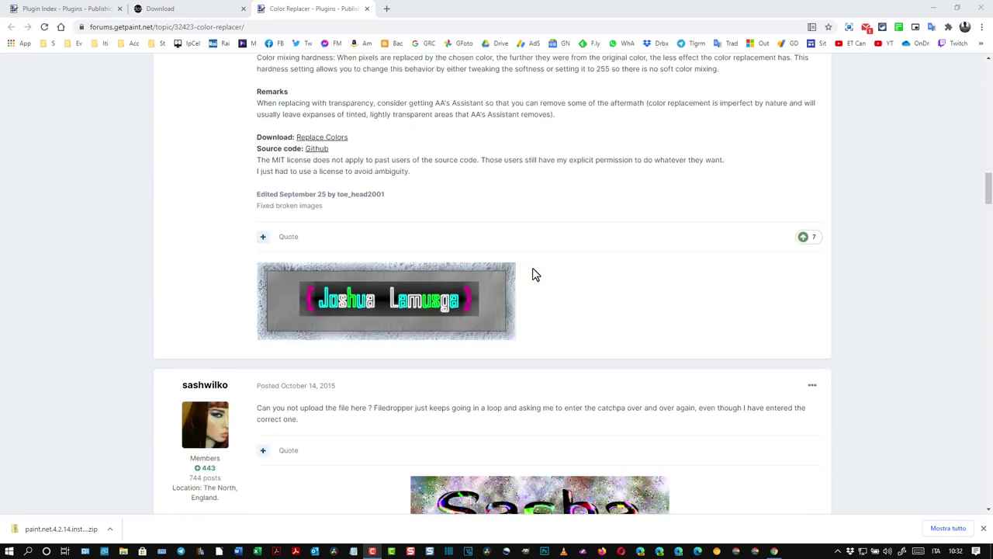
{"action": "scroll", "coordinate": [539, 272], "scroll_direction": "down", "scroll_amount": 1}
{"action": "scroll", "coordinate": [543, 271], "scroll_direction": "down", "scroll_amount": 1}
{"action": "scroll", "coordinate": [570, 266], "scroll_direction": "down", "scroll_amount": 5}
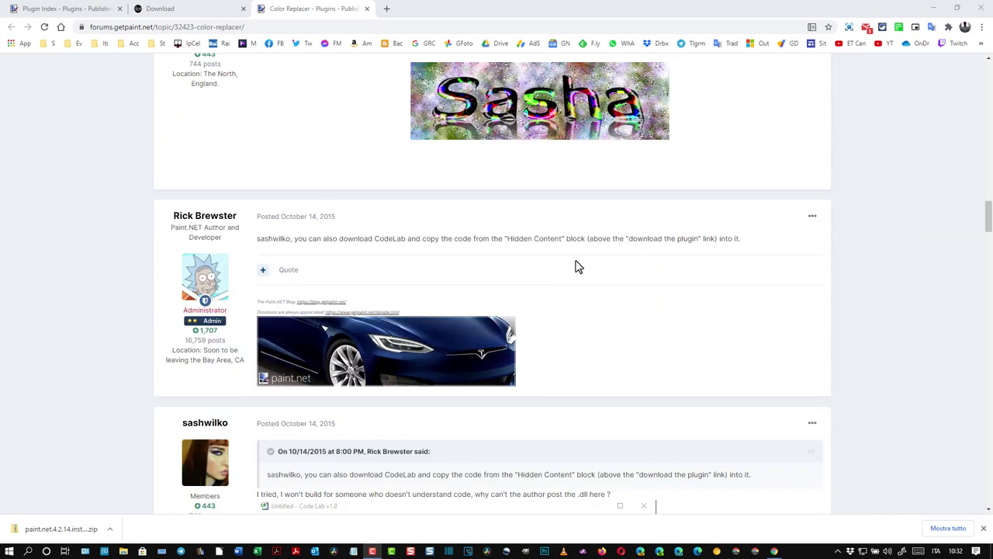
{"action": "scroll", "coordinate": [578, 261], "scroll_direction": "up", "scroll_amount": 5}
{"action": "scroll", "coordinate": [582, 258], "scroll_direction": "up", "scroll_amount": 4}
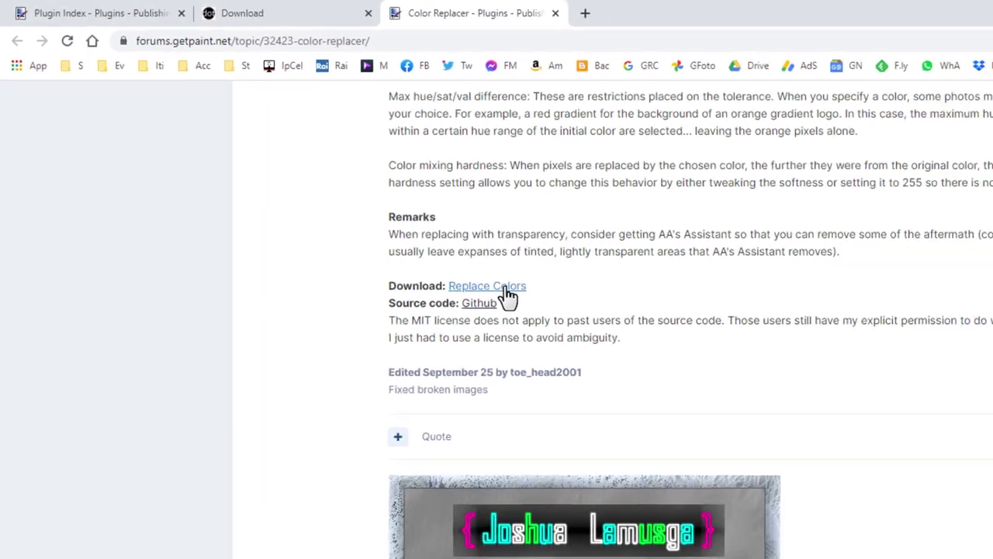
- Download Replace Colors V1.0.zip from its Google Drive page and bring up File Explorer
{"action": "left_click", "coordinate": [609, 347]}
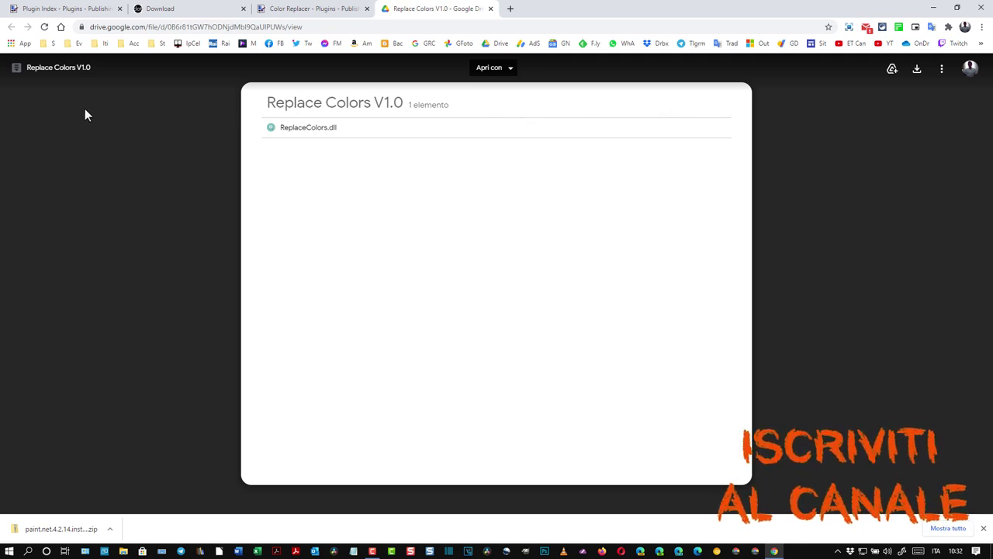
{"action": "left_click", "coordinate": [917, 71]}
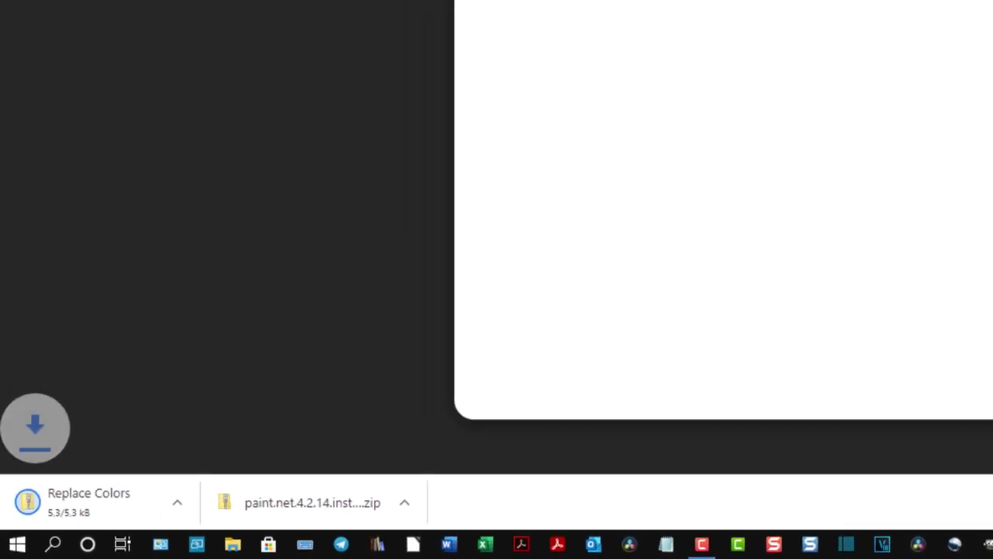
{"action": "left_click", "coordinate": [112, 501]}
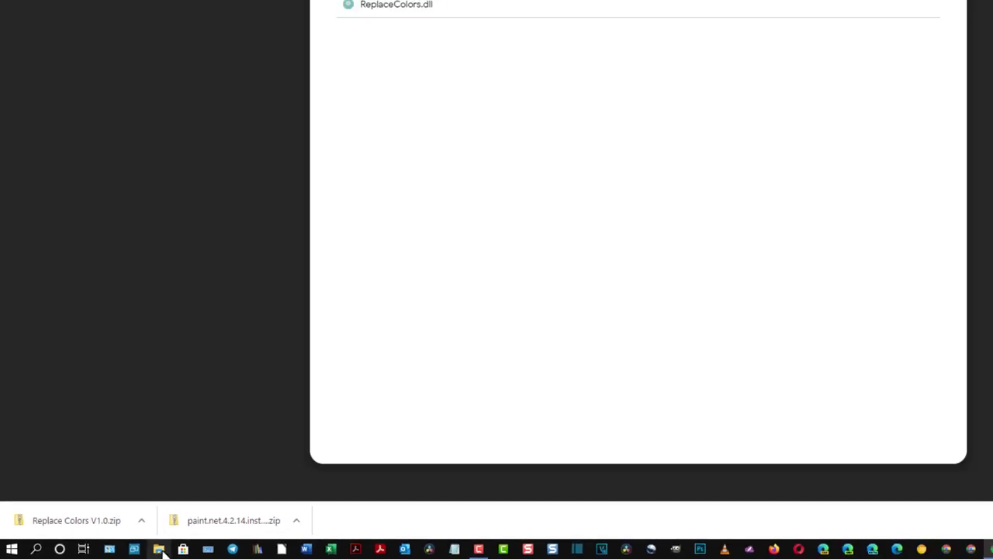
{"action": "left_click", "coordinate": [159, 549]}
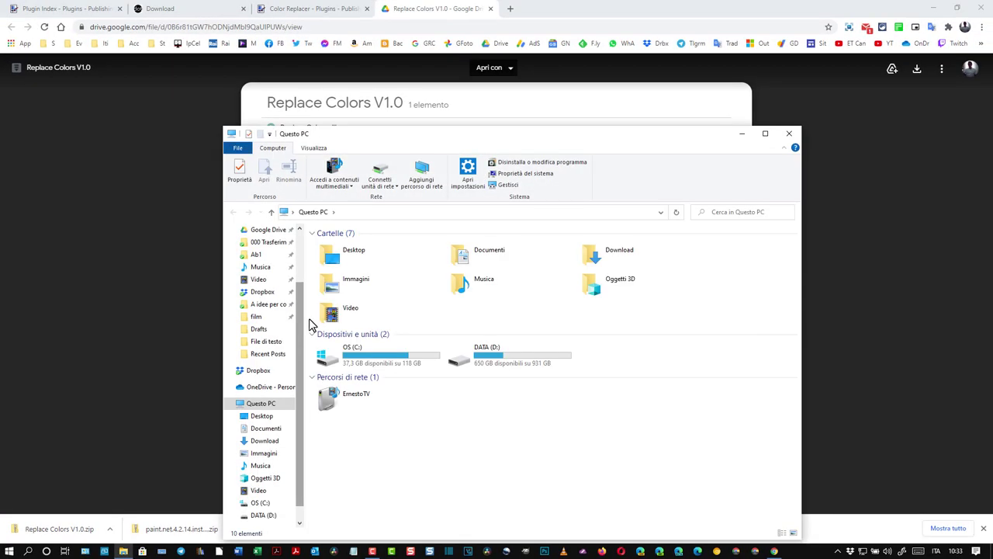
- Extract Replace Colors V1.0.zip in Download into its own folder, then clear the Explorer windows away
{"action": "scroll", "coordinate": [271, 299], "scroll_direction": "up", "scroll_amount": 2}
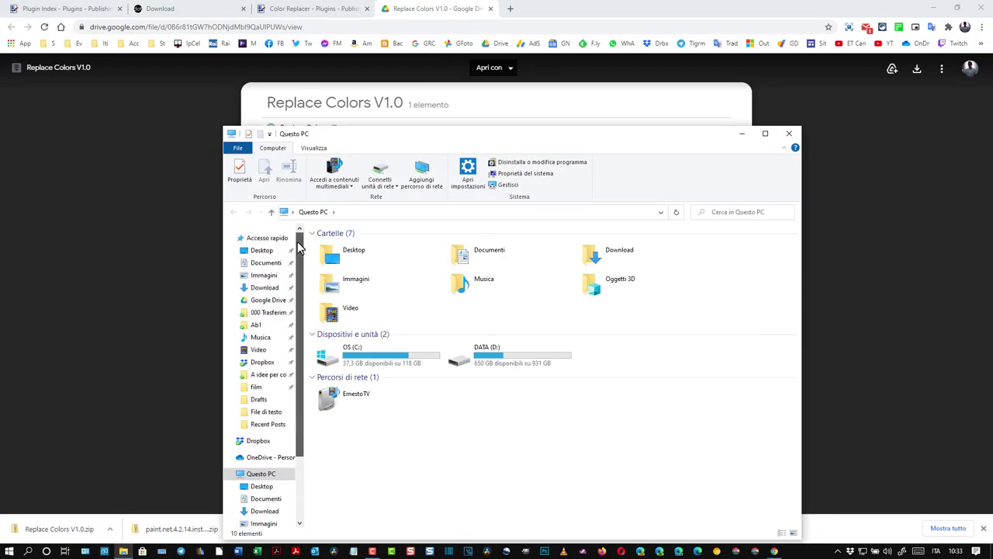
{"action": "left_click", "coordinate": [264, 288]}
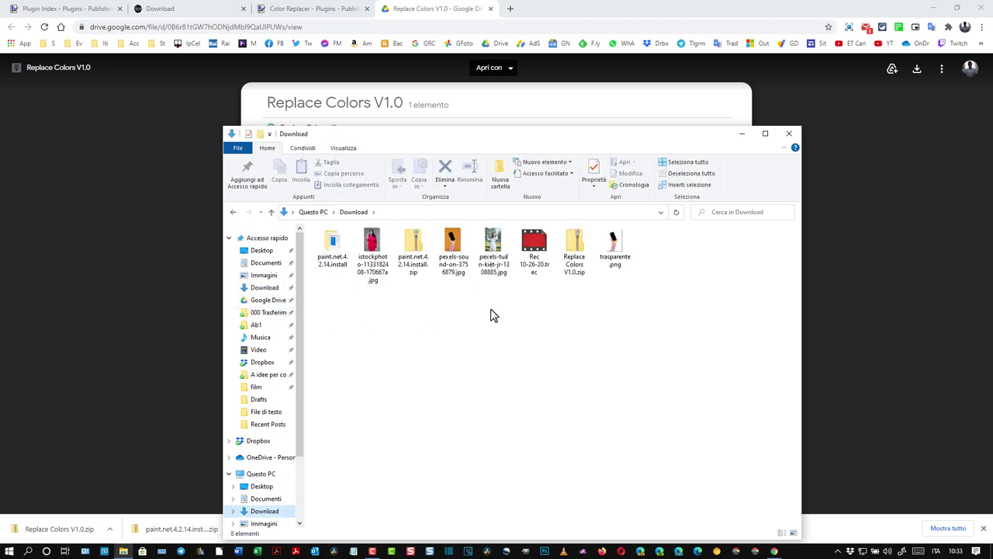
{"action": "right_click", "coordinate": [579, 251]}
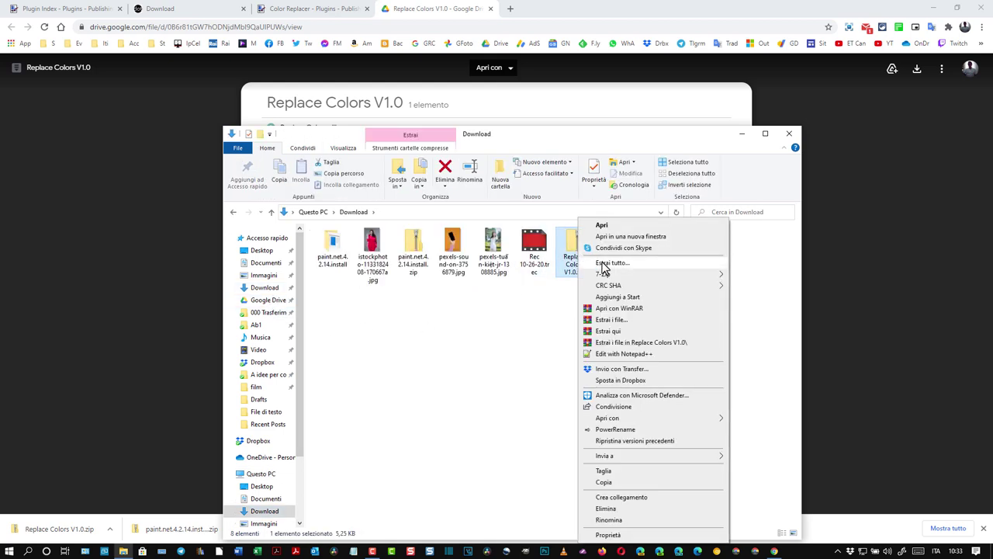
{"action": "left_click", "coordinate": [604, 264]}
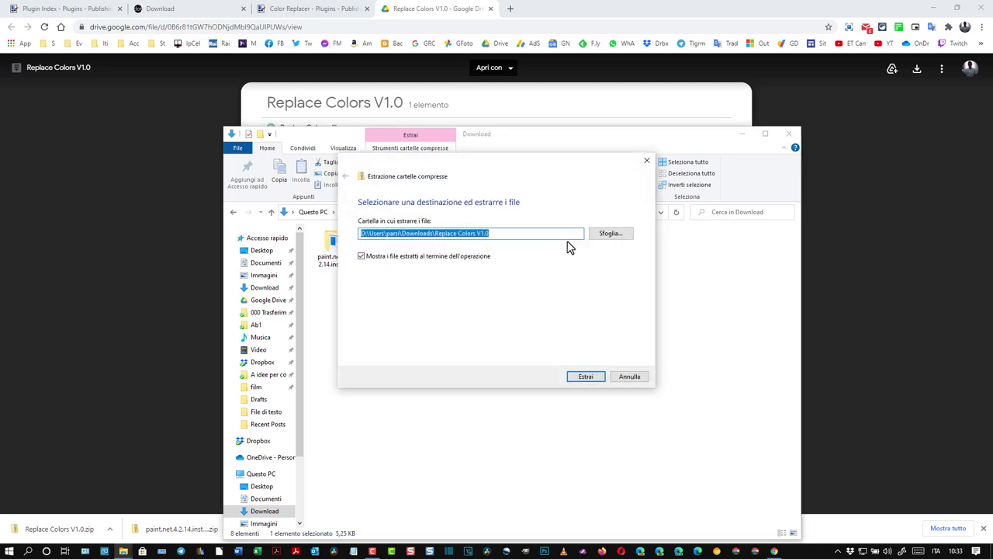
{"action": "left_click", "coordinate": [585, 376]}
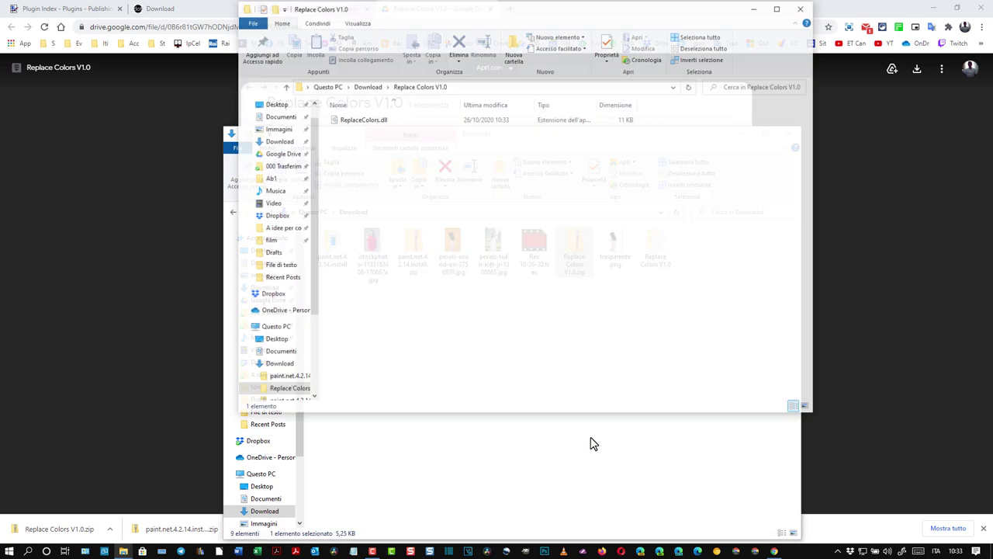
{"action": "left_click", "coordinate": [802, 8]}
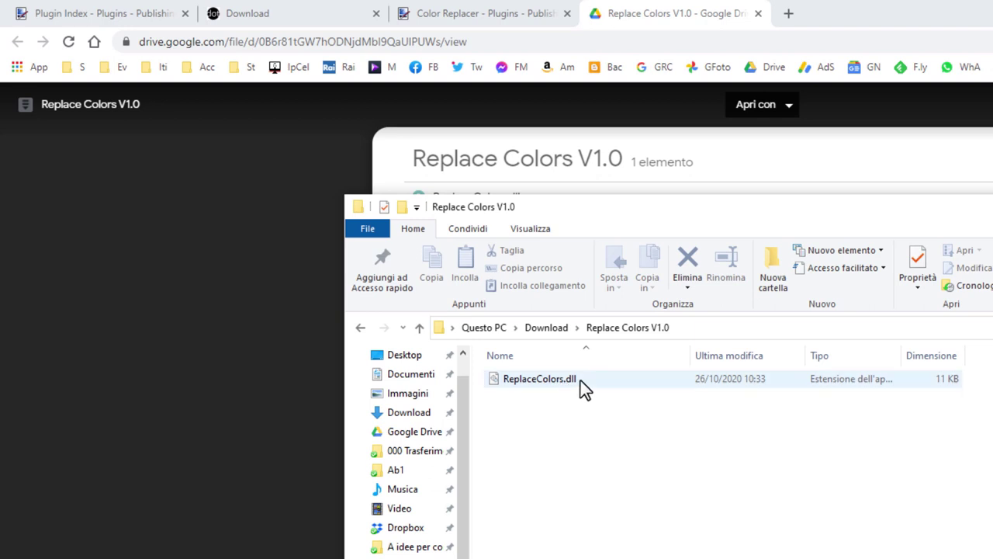
{"action": "left_click_drag", "start_coordinate": [696, 219], "coordinate": [909, 222]}
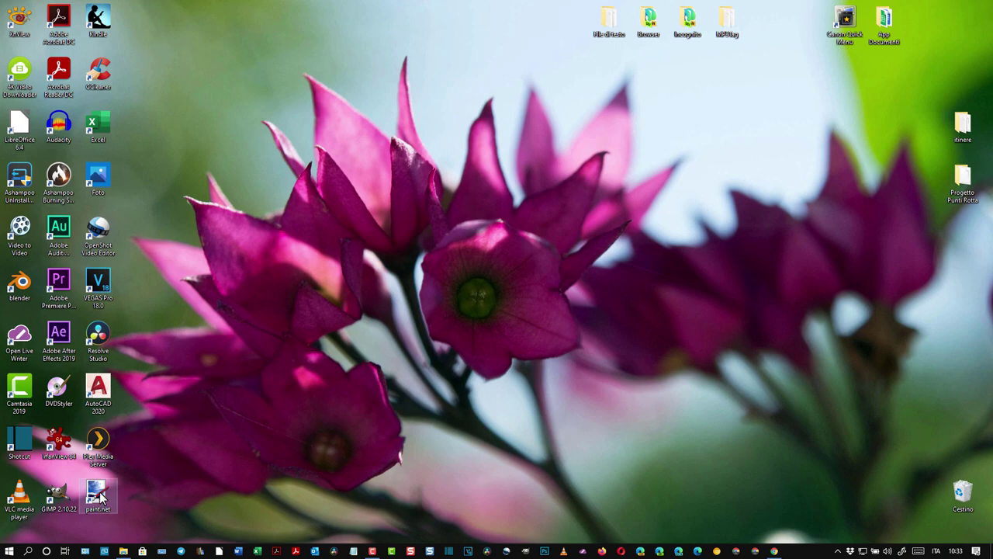
{"action": "right_click", "coordinate": [99, 497]}
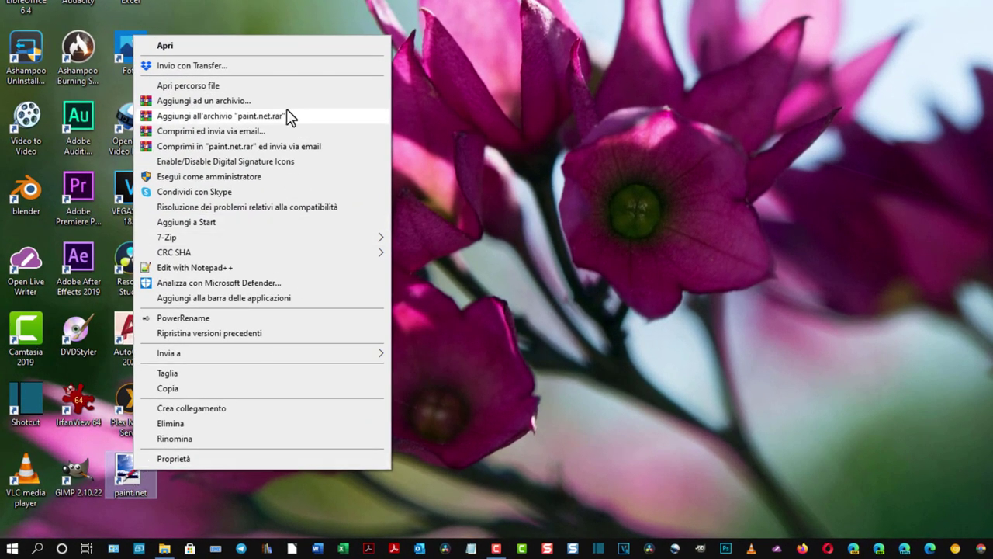
{"action": "left_click", "coordinate": [285, 85]}
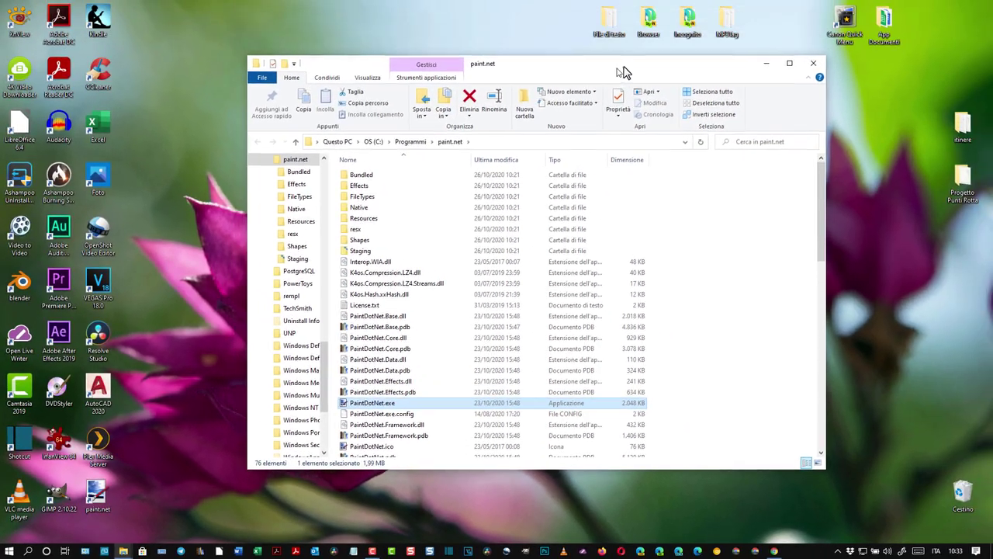
{"action": "left_click_drag", "start_coordinate": [607, 29], "coordinate": [627, 69]}
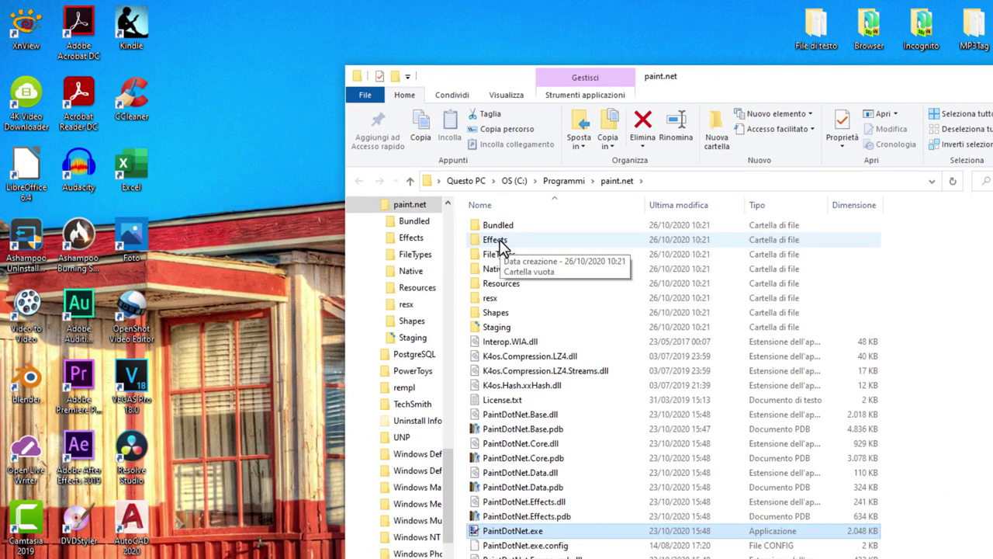
- Open paint.net's Effects folder and snap it beside the Replace Colors folder
{"action": "double_click", "coordinate": [500, 243]}
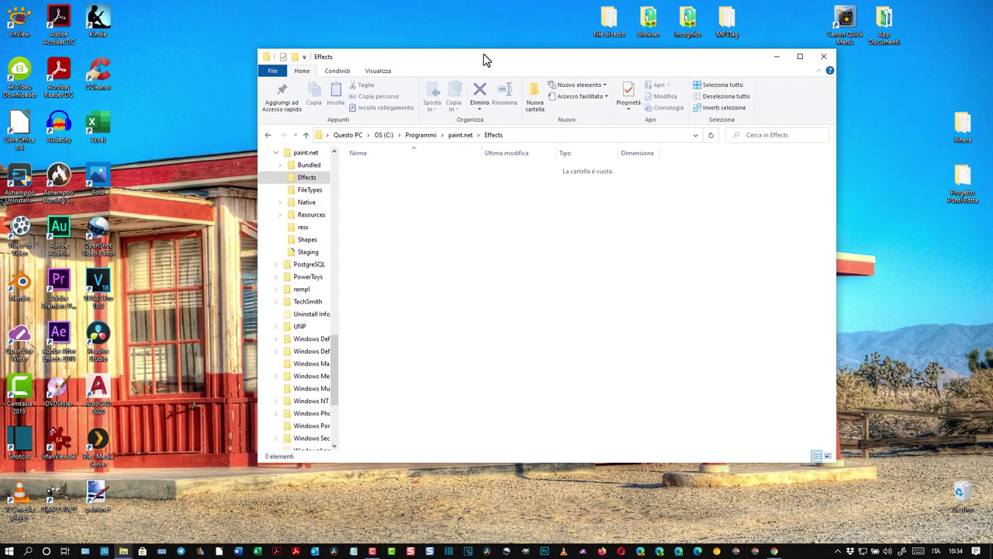
{"action": "left_click_drag", "start_coordinate": [493, 62], "coordinate": [1, 97]}
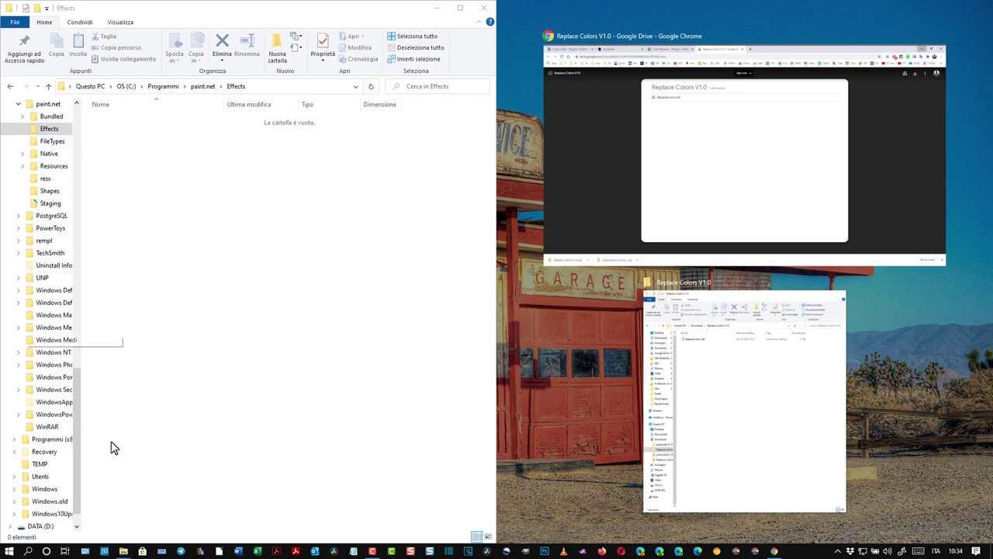
{"action": "left_click", "coordinate": [123, 551]}
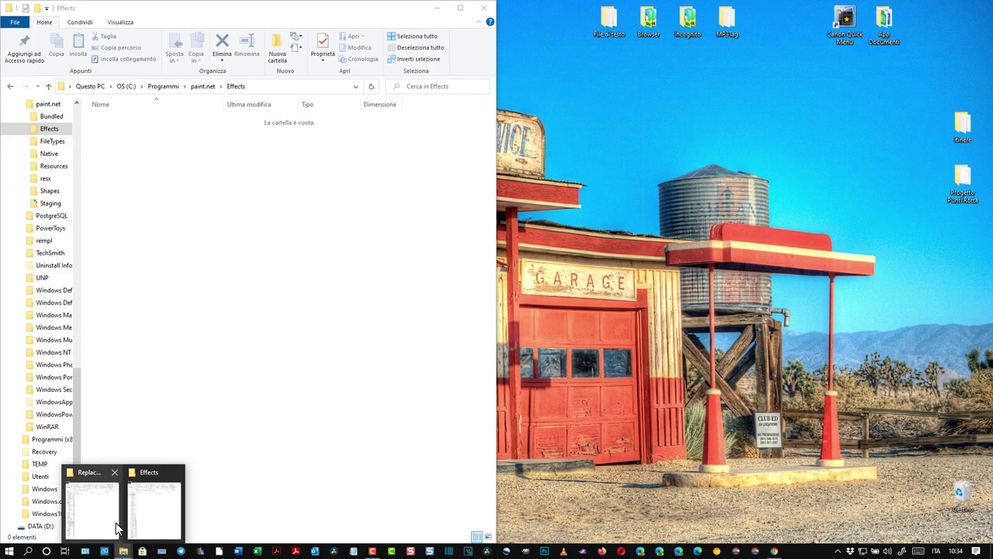
{"action": "left_click", "coordinate": [97, 513]}
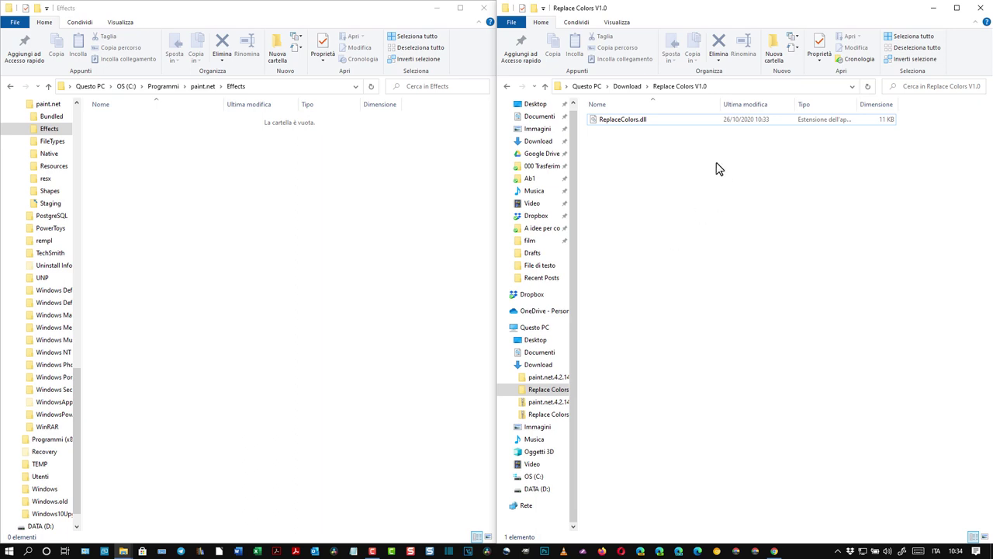
- Drag ReplaceColors.dll into Effects, granting administrator permission, then close both folder windows
{"action": "left_click", "coordinate": [636, 123]}
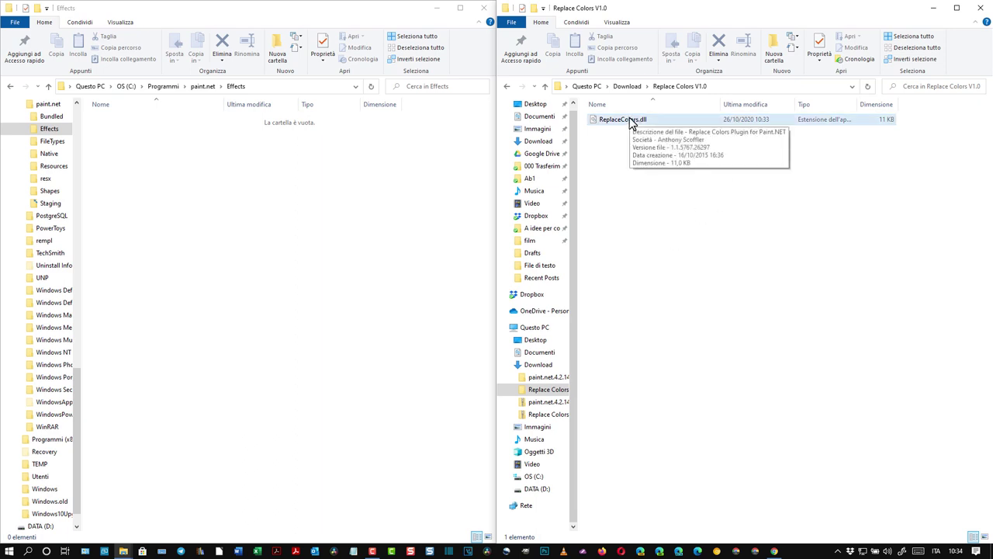
{"action": "left_click", "coordinate": [630, 123]}
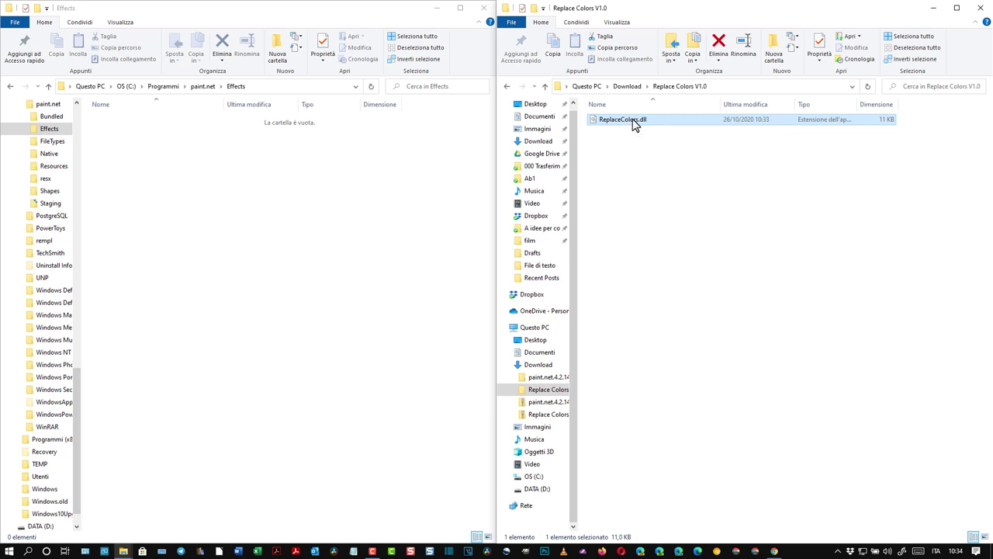
{"action": "left_click_drag", "start_coordinate": [632, 124], "coordinate": [198, 237]}
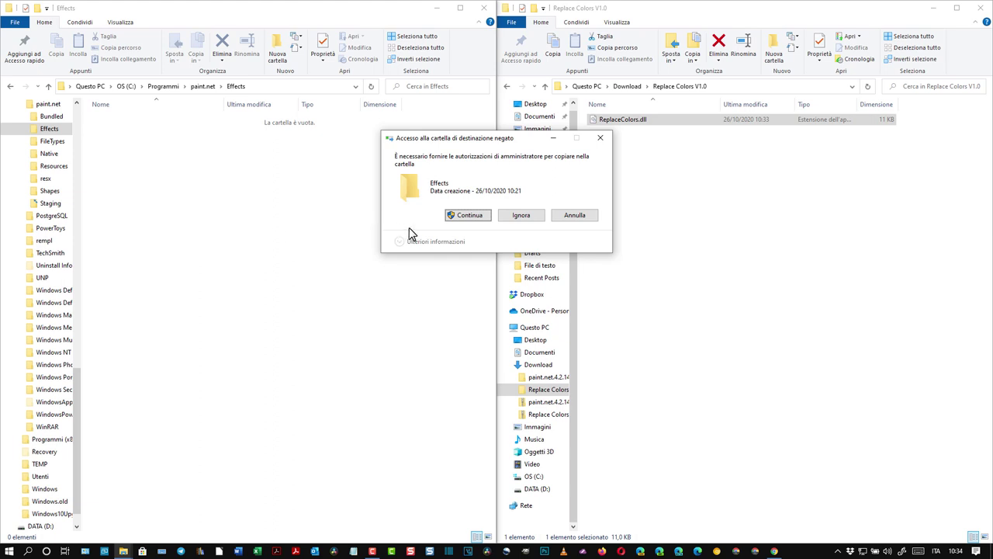
{"action": "left_click", "coordinate": [468, 217]}
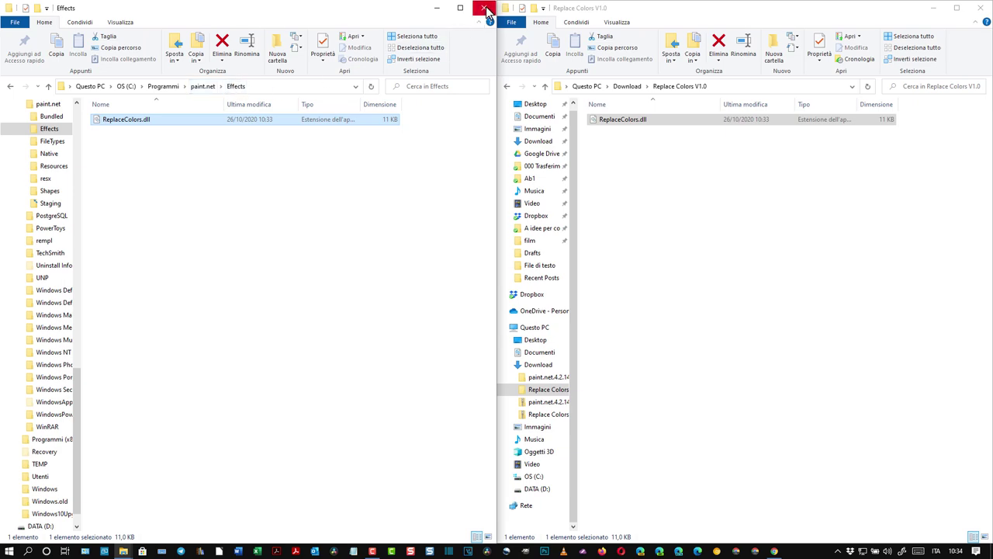
{"action": "left_click", "coordinate": [483, 7]}
{"action": "left_click_drag", "start_coordinate": [780, 20], "coordinate": [760, 26]}
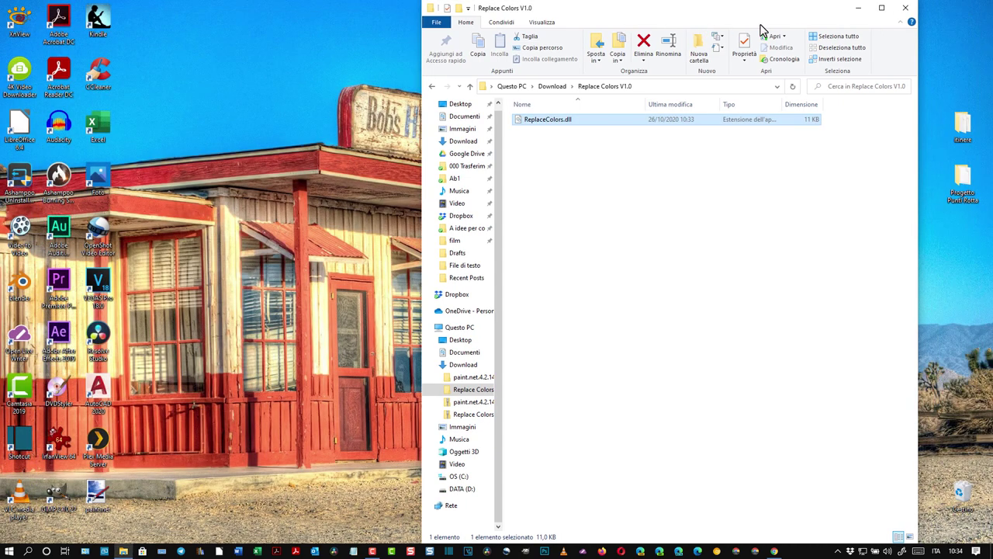
{"action": "left_click", "coordinate": [904, 7]}
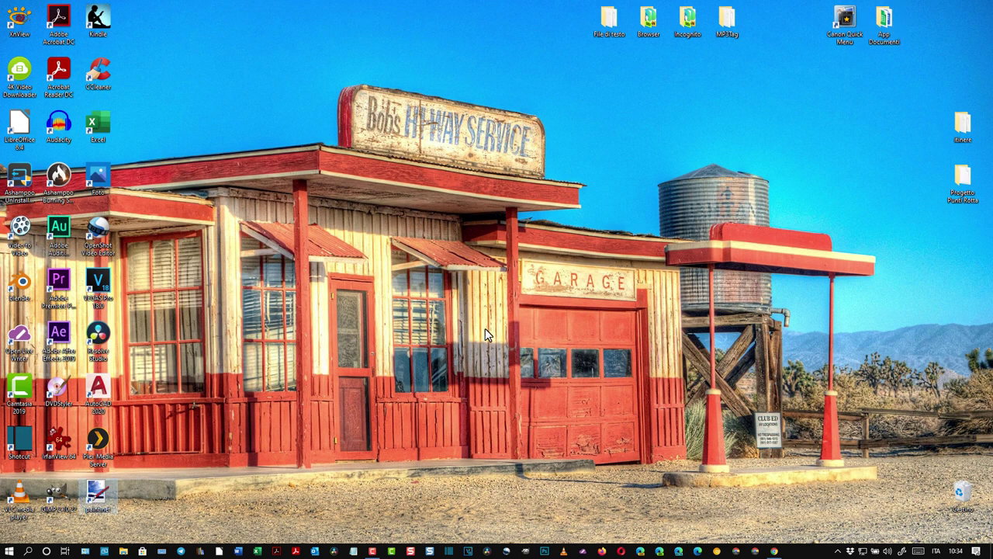
- Launch paint.net from its desktop shortcut to a blank new image
{"action": "double_click", "coordinate": [99, 494]}
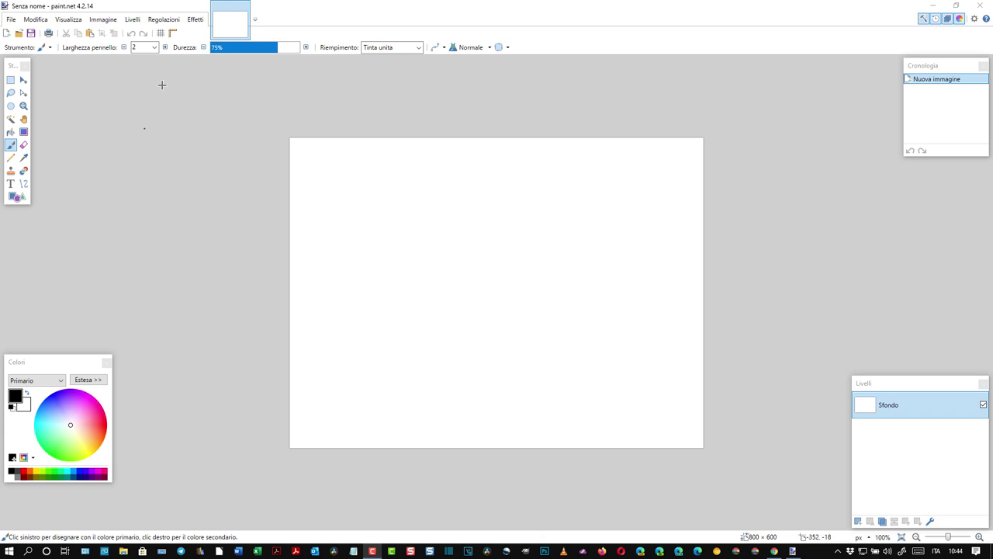
{"action": "left_click", "coordinate": [12, 24]}
- Open pexels-tuấn-kiệt-jr-1308885.jpg from the Download folder
{"action": "left_click", "coordinate": [26, 48]}
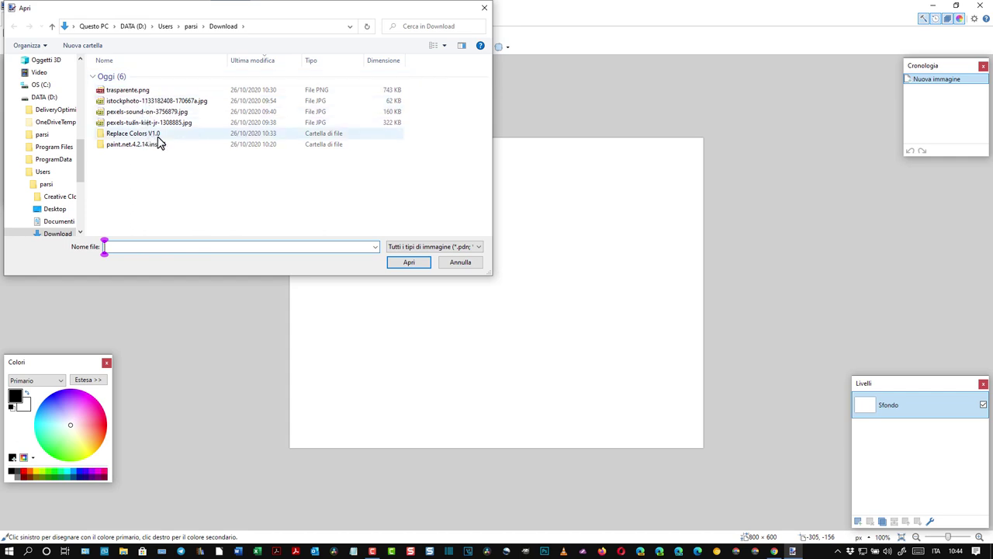
{"action": "left_click", "coordinate": [165, 124]}
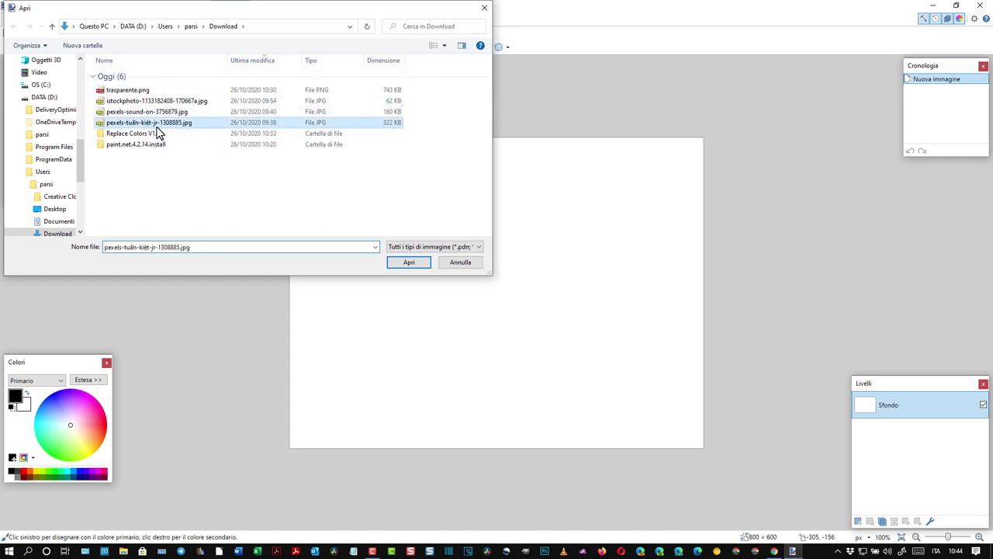
{"action": "left_click", "coordinate": [409, 263]}
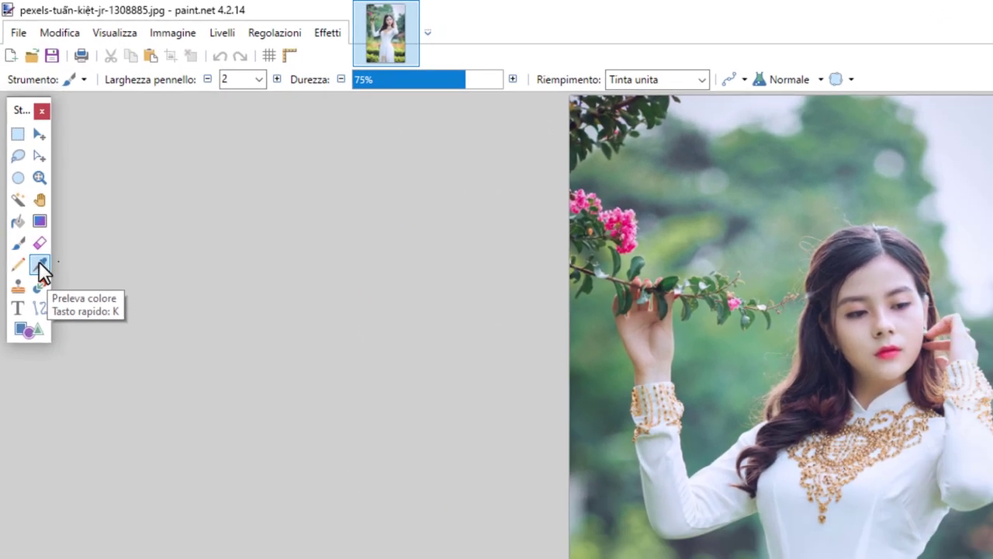
- Sample the dress's pale white E5EEFF (229, 238, 255) as primary colour, showing its full RGB/HSV values
{"action": "left_click", "coordinate": [43, 293]}
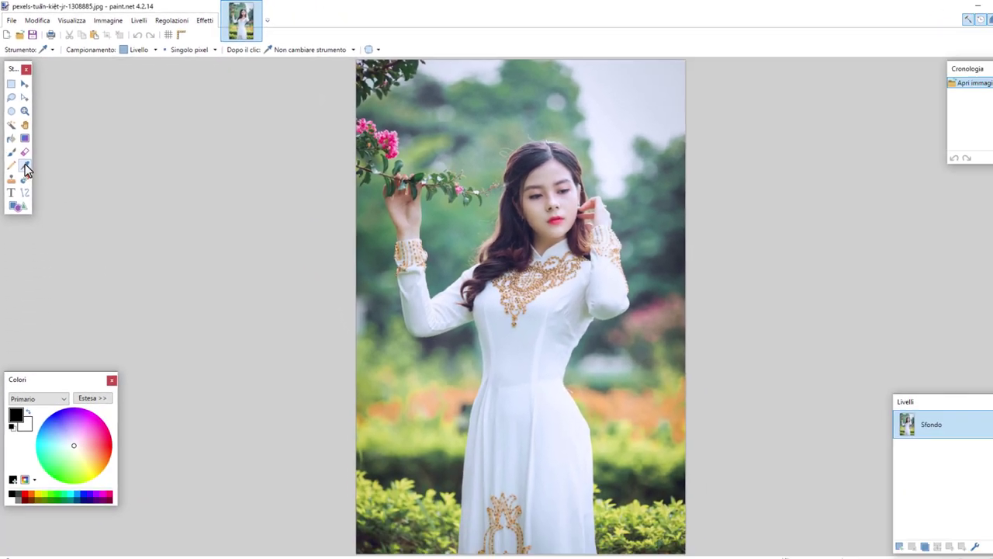
{"action": "left_click", "coordinate": [514, 354]}
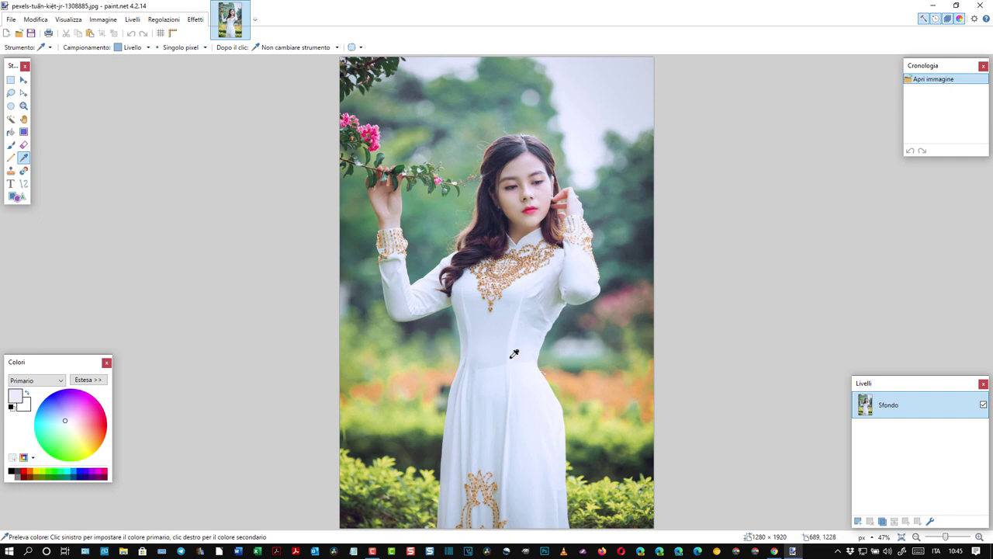
{"action": "left_click", "coordinate": [87, 380]}
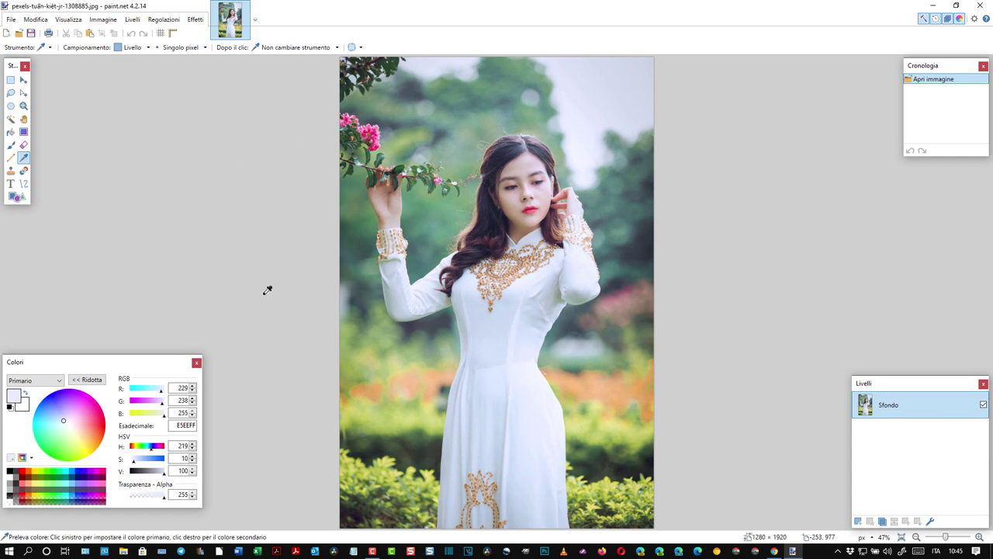
{"action": "left_click", "coordinate": [11, 120]}
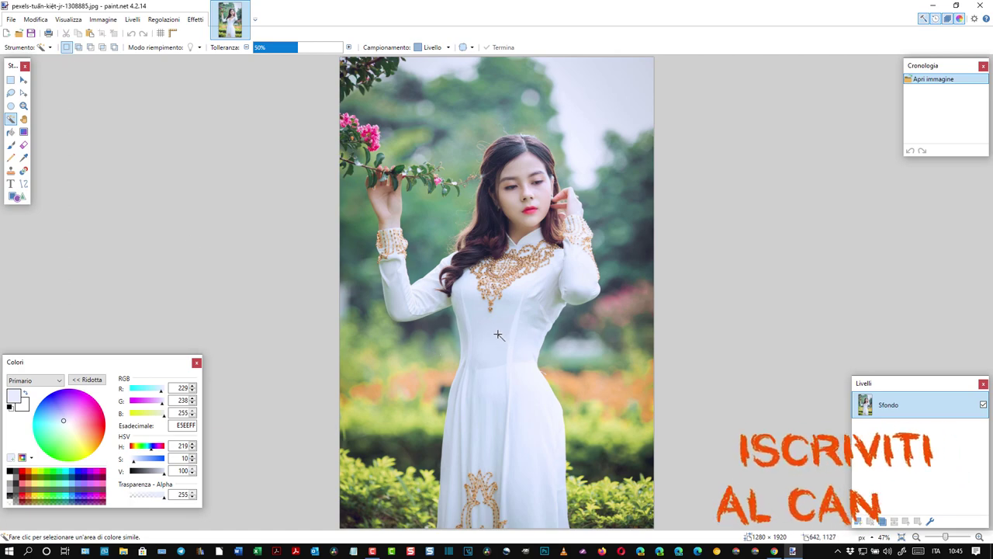
- Magic-wand select the white dress at 24% tolerance, with later clicks adding to the selection
{"action": "left_click", "coordinate": [500, 339]}
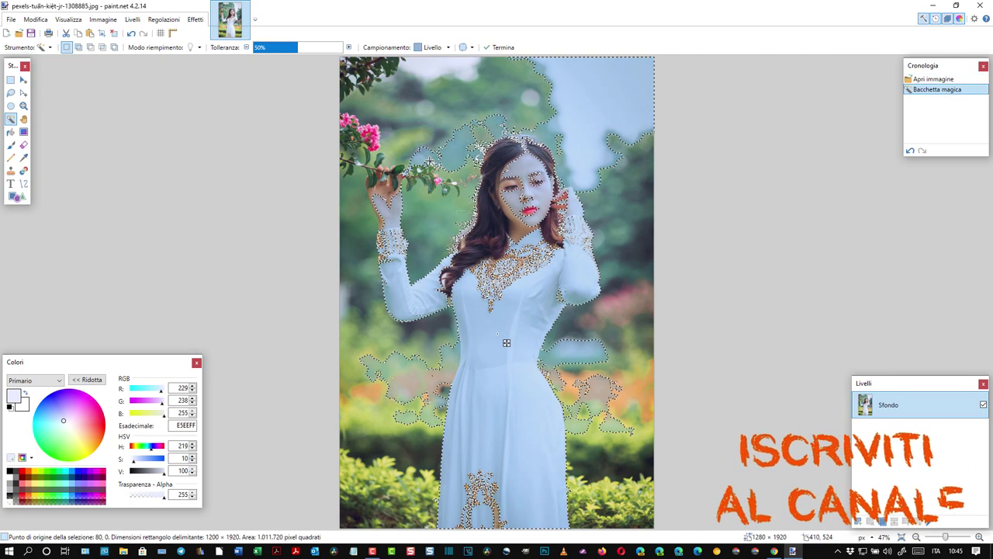
{"action": "mouse_move", "coordinate": [279, 46]}
{"action": "left_mouse_down"}
{"action": "mouse_move", "coordinate": [287, 48]}
{"action": "mouse_move", "coordinate": [275, 54]}
{"action": "left_mouse_up"}
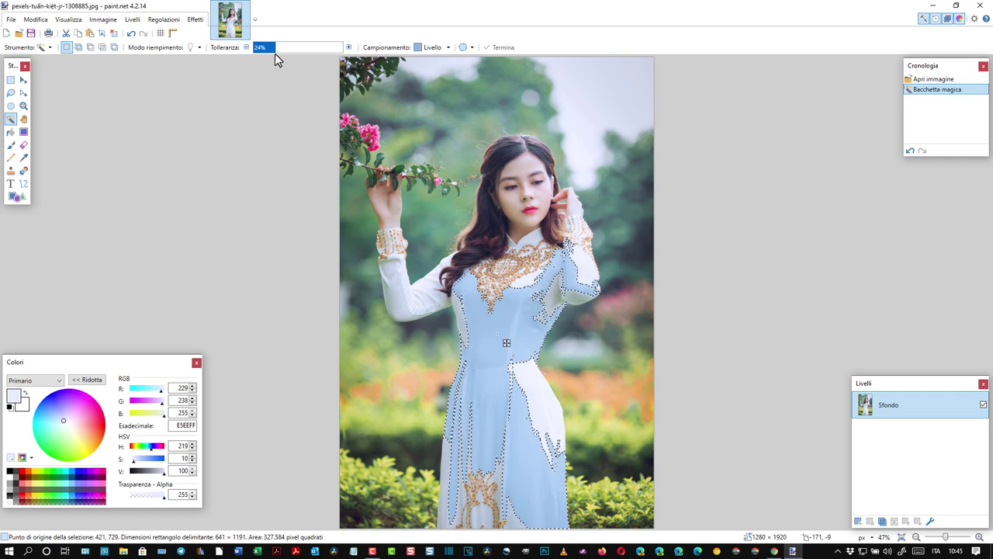
{"action": "left_click_drag", "start_coordinate": [275, 54], "coordinate": [276, 56]}
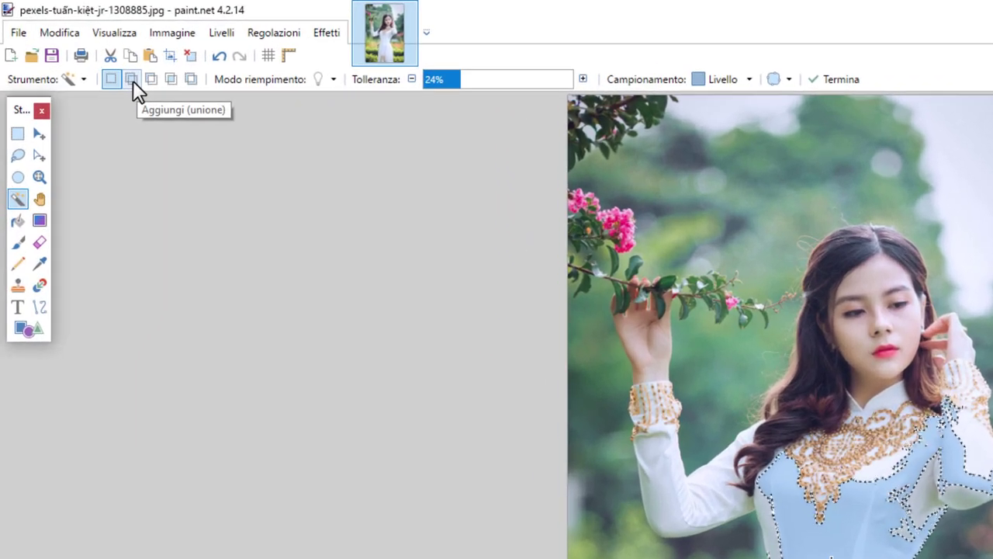
{"action": "left_click", "coordinate": [133, 80]}
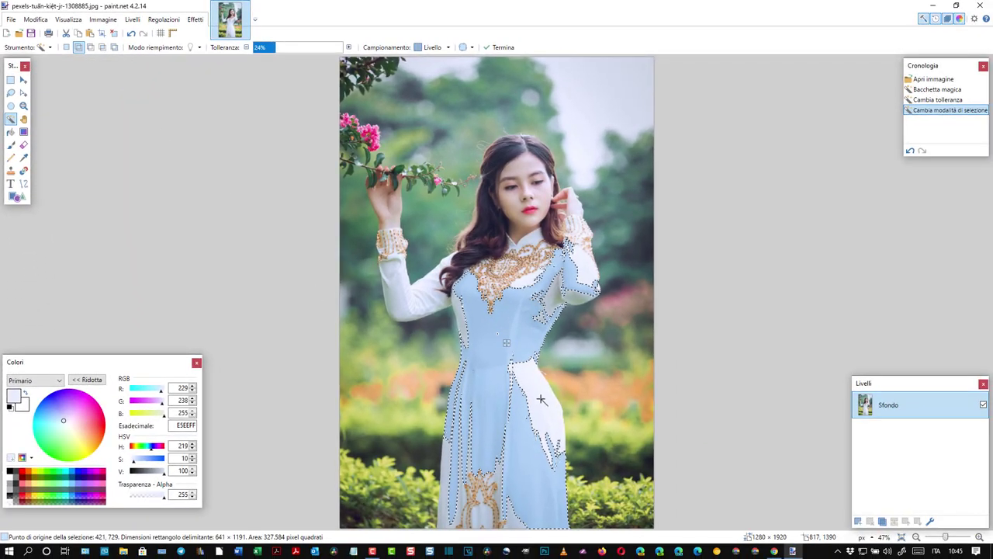
- Add the dress's right side, right-arm patches, right sleeve, left patch and sleeve to the selection
{"action": "left_click", "coordinate": [542, 400]}
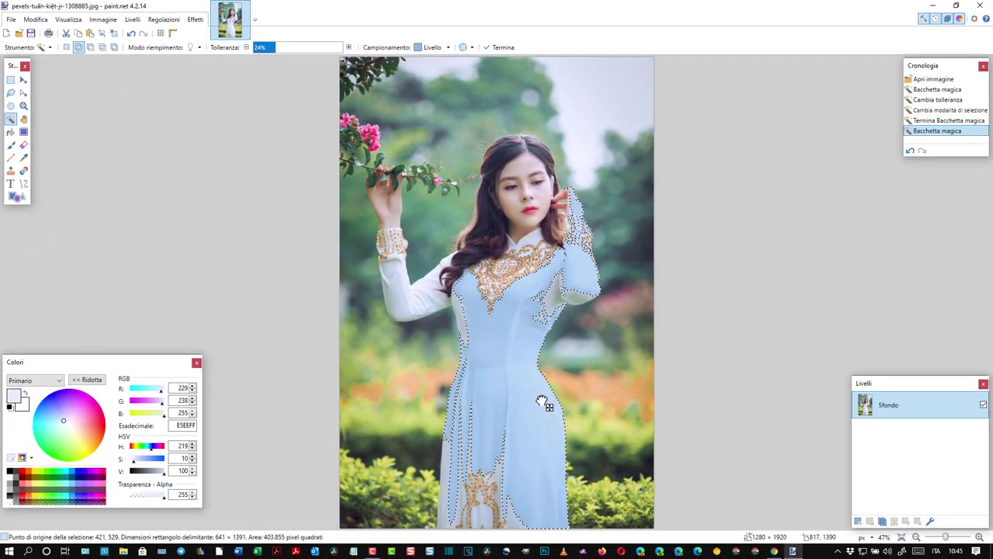
{"action": "left_click", "coordinate": [554, 297]}
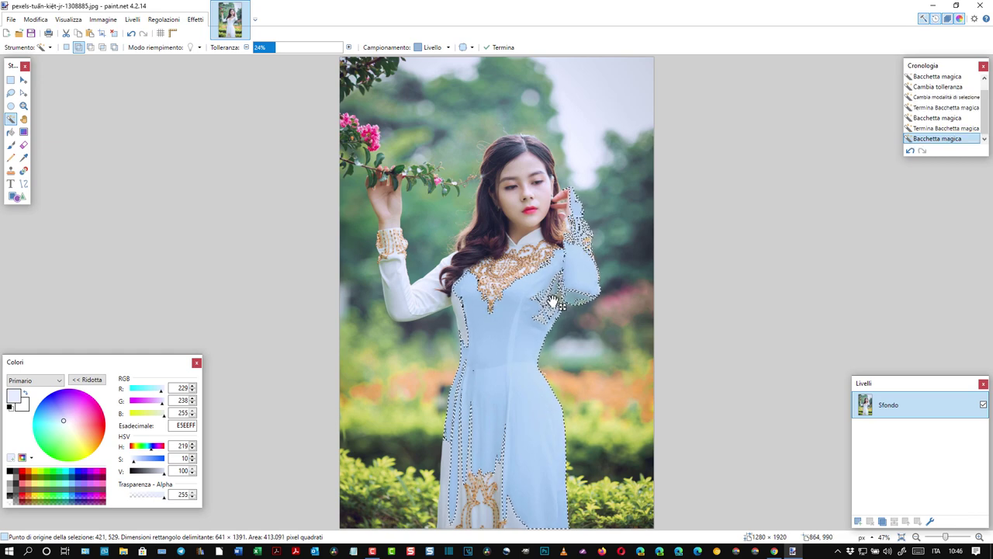
{"action": "left_click", "coordinate": [537, 316]}
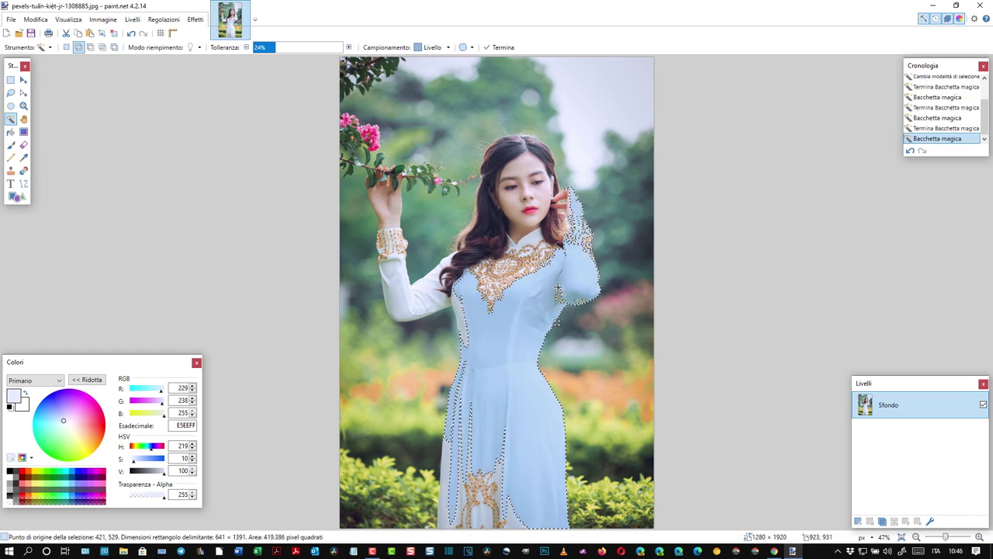
{"action": "left_click", "coordinate": [564, 299]}
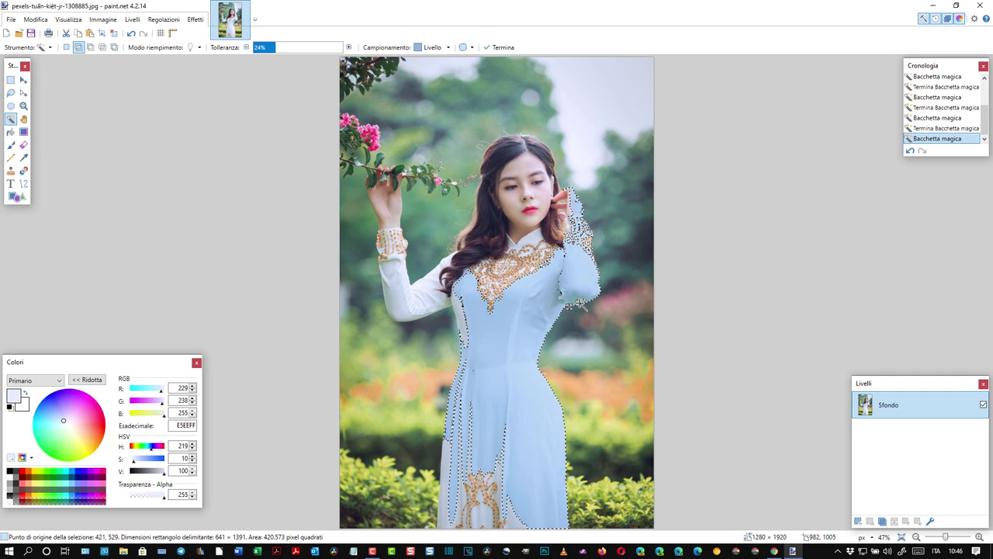
{"action": "left_click", "coordinate": [469, 323]}
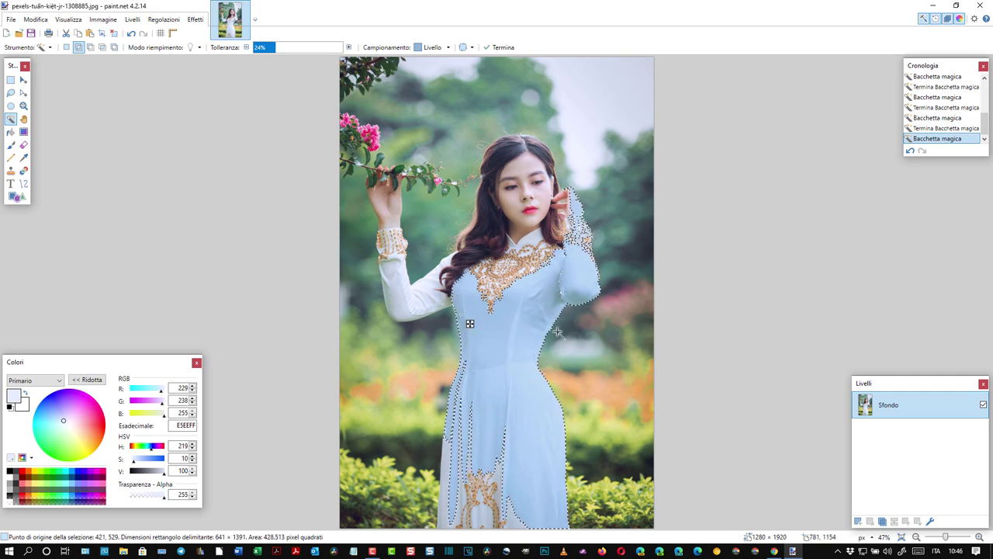
{"action": "left_click", "coordinate": [409, 284]}
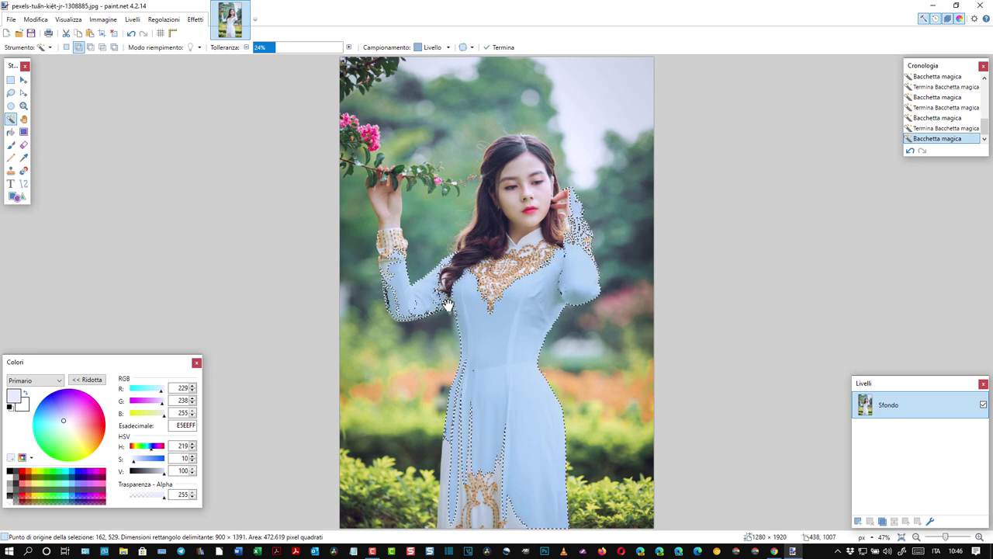
{"action": "left_click", "coordinate": [382, 267]}
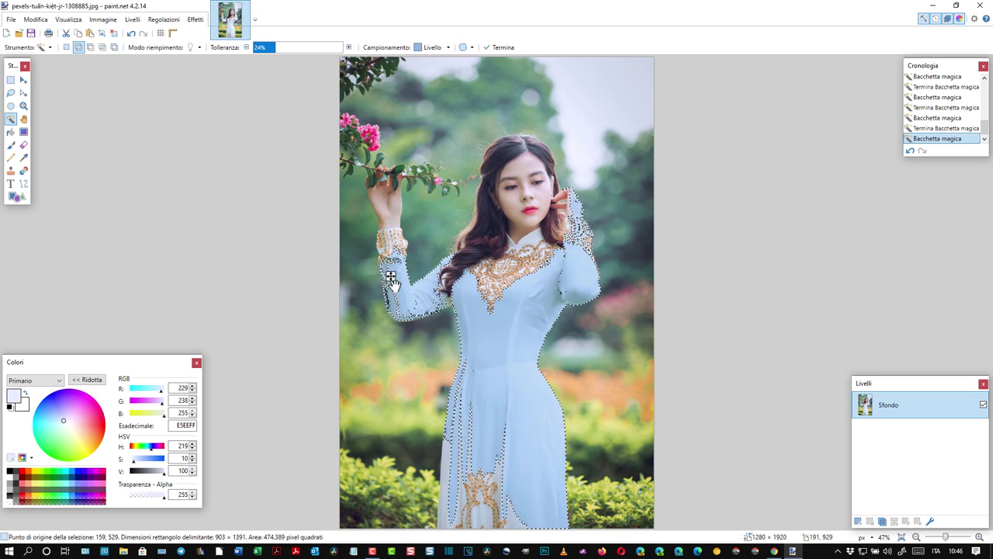
- Add the neckline, skirt hem, left skirt side and left cuff to the selection
{"action": "left_click", "coordinate": [534, 241]}
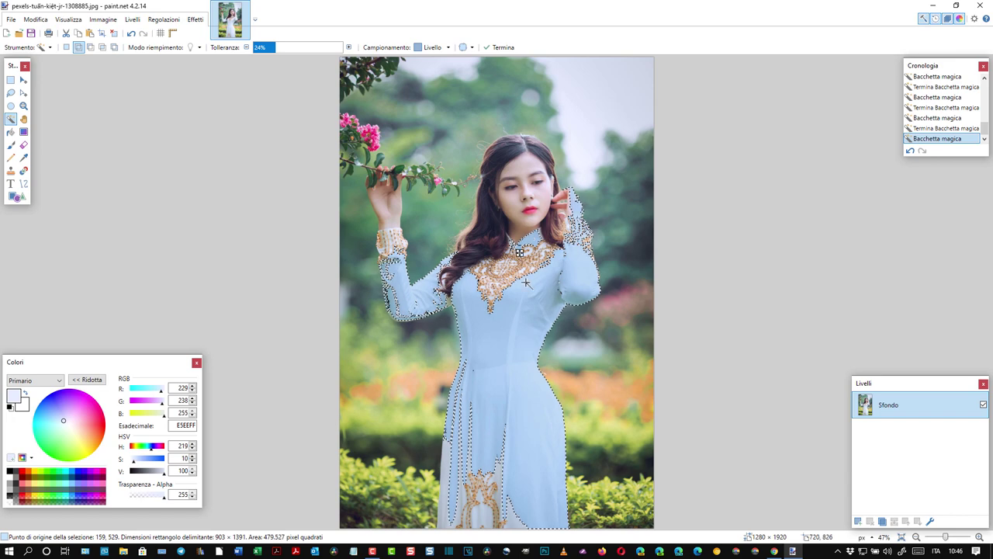
{"action": "left_click", "coordinate": [519, 252]}
{"action": "left_click", "coordinate": [524, 524]}
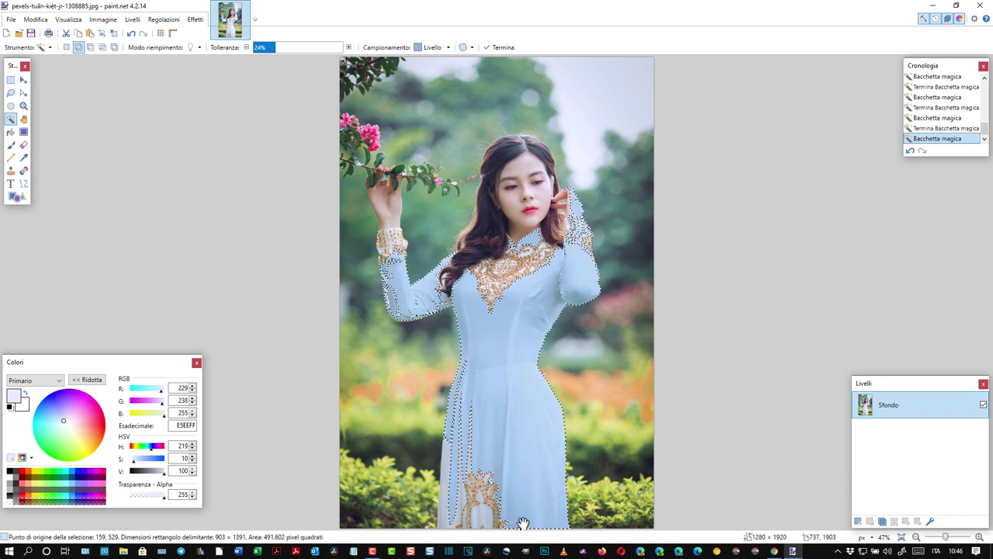
{"action": "left_click", "coordinate": [481, 505]}
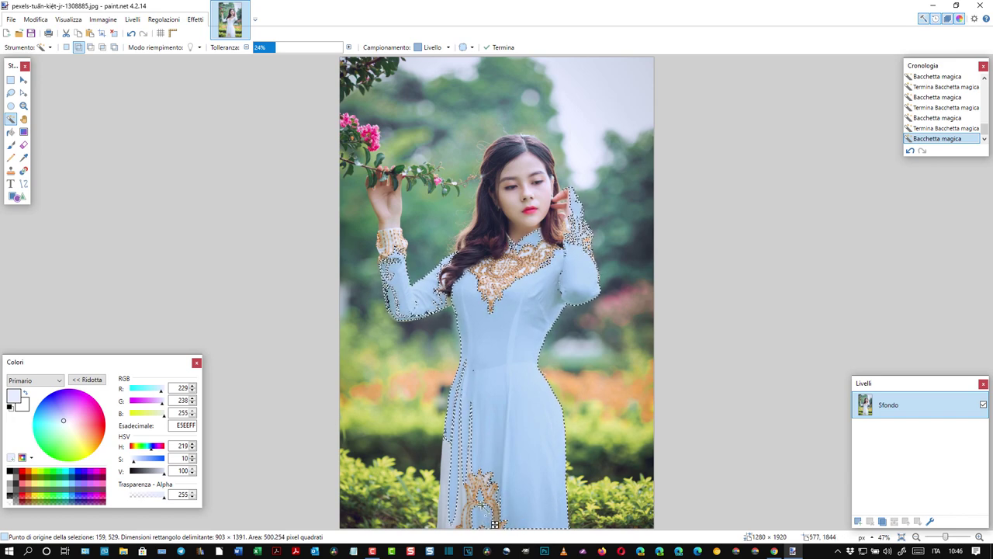
{"action": "left_click", "coordinate": [453, 468]}
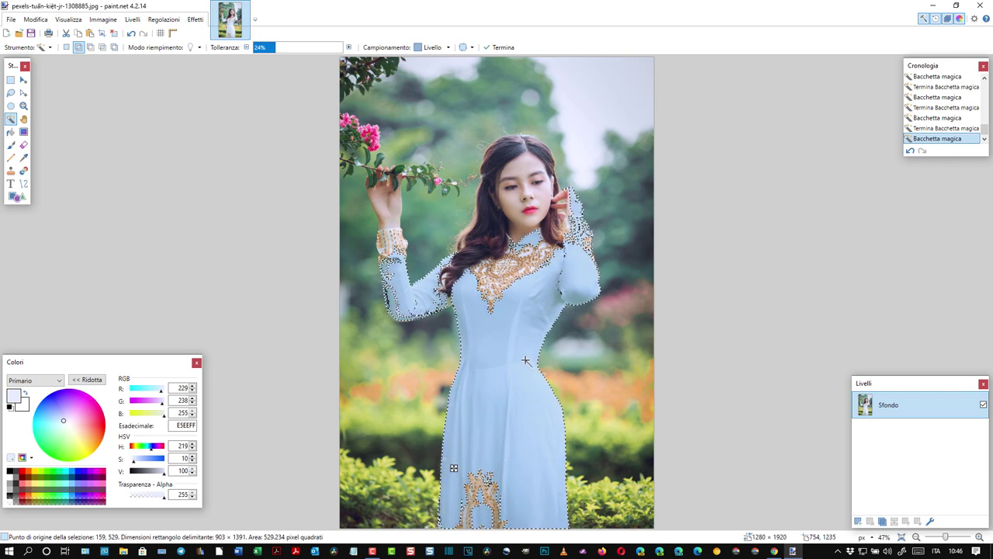
{"action": "left_click", "coordinate": [394, 245]}
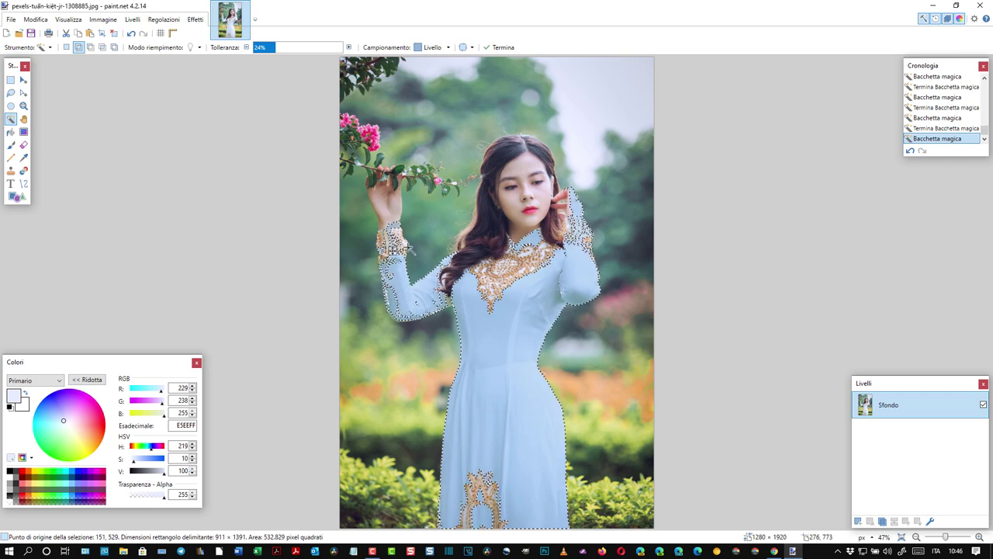
{"action": "left_click", "coordinate": [404, 246]}
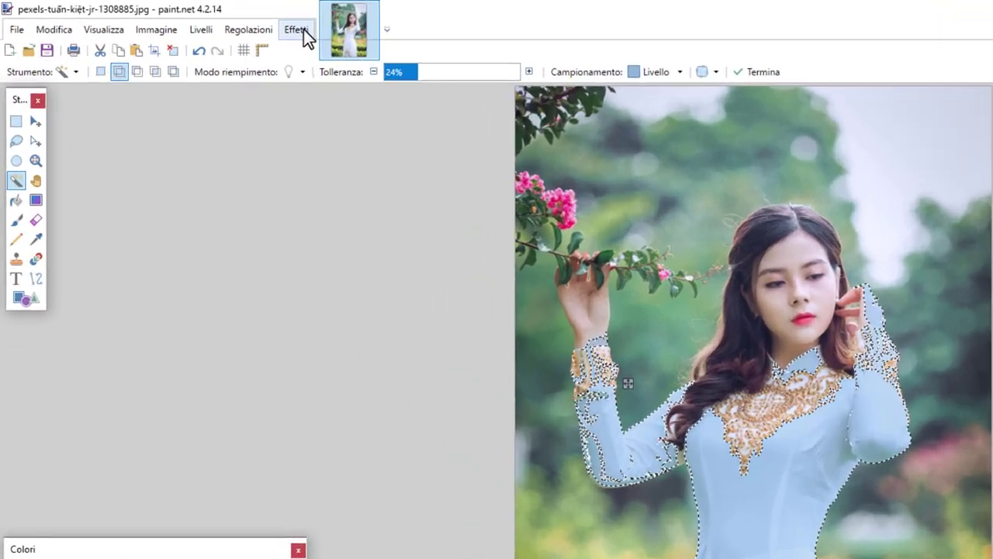
- Run Replace Colors with New color pink (255, 188, 248) and Tolerance 108 on the selected dress
{"action": "left_click", "coordinate": [199, 22]}
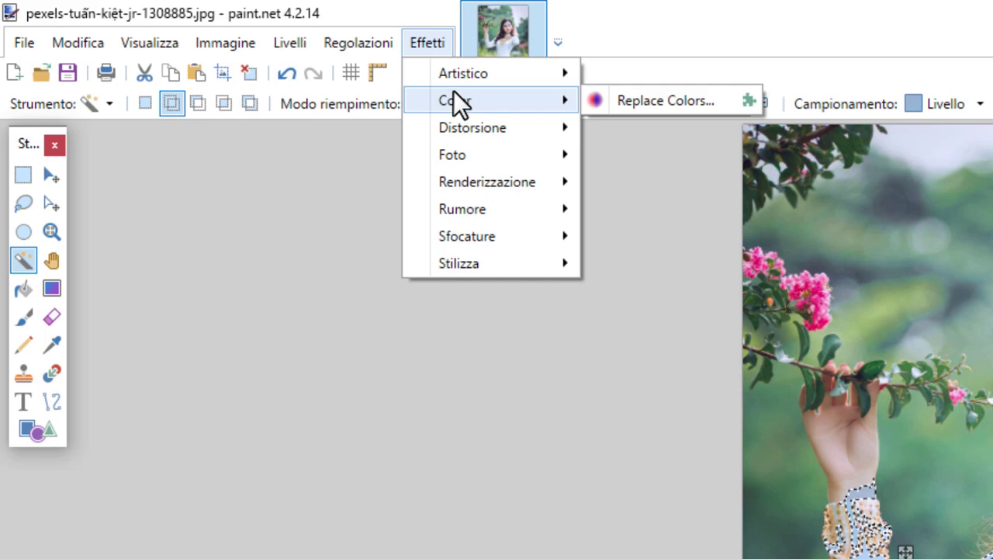
{"action": "left_click", "coordinate": [678, 104]}
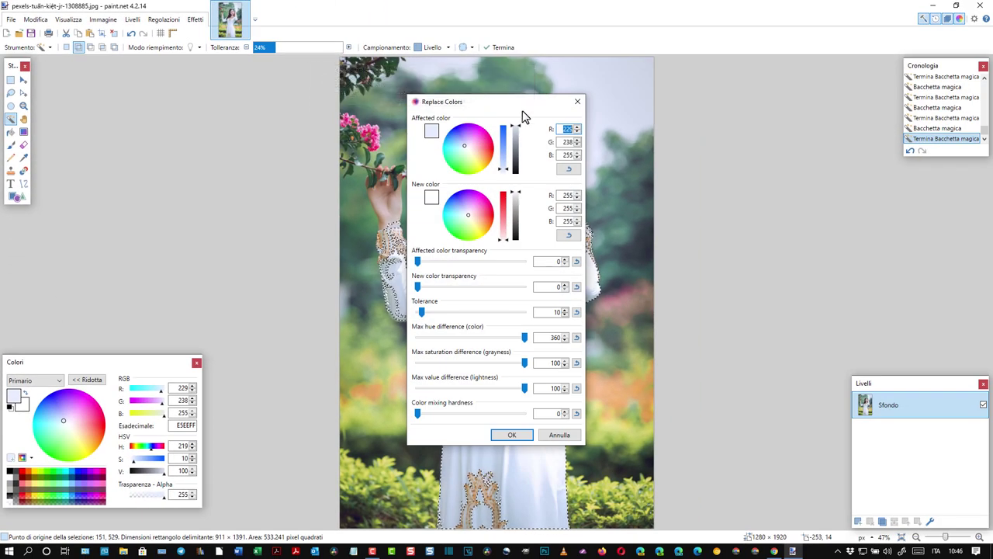
{"action": "left_click_drag", "start_coordinate": [522, 116], "coordinate": [755, 122]}
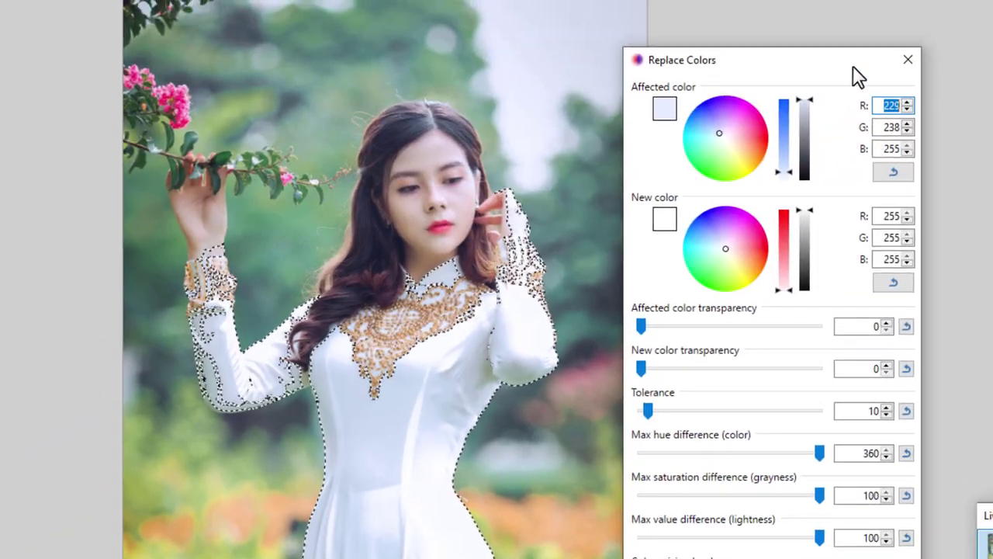
{"action": "left_click_drag", "start_coordinate": [857, 75], "coordinate": [862, 27]}
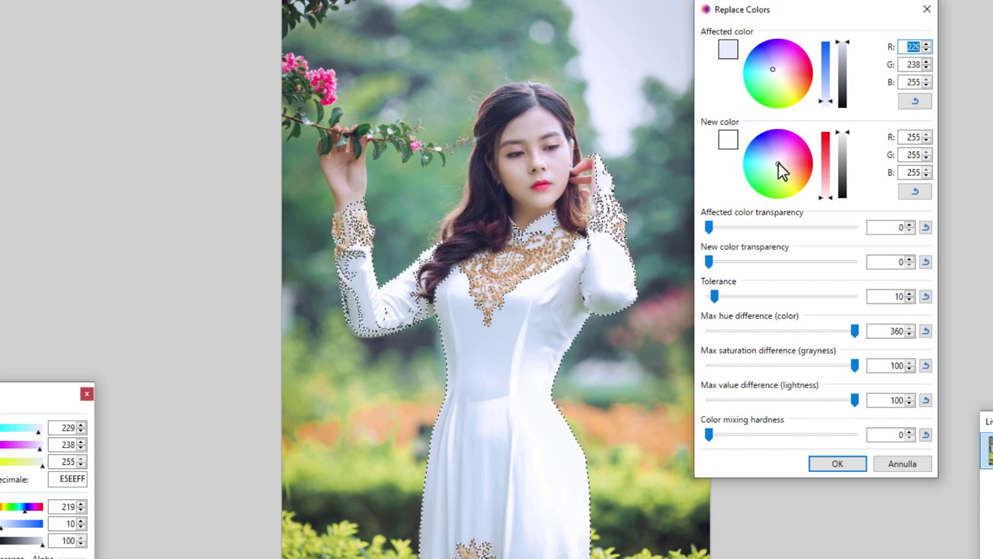
{"action": "left_click_drag", "start_coordinate": [777, 163], "coordinate": [791, 158]}
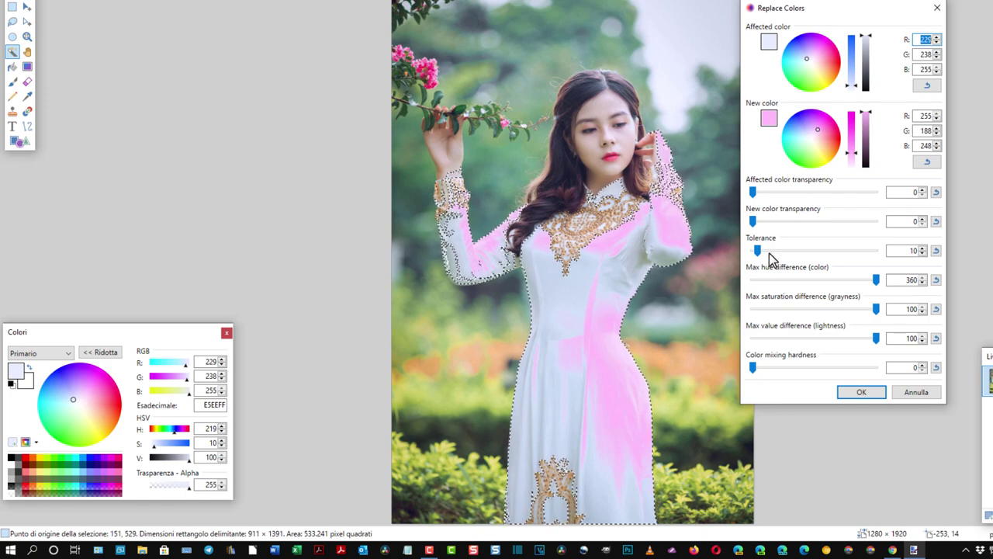
{"action": "left_click_drag", "start_coordinate": [757, 250], "coordinate": [803, 249]}
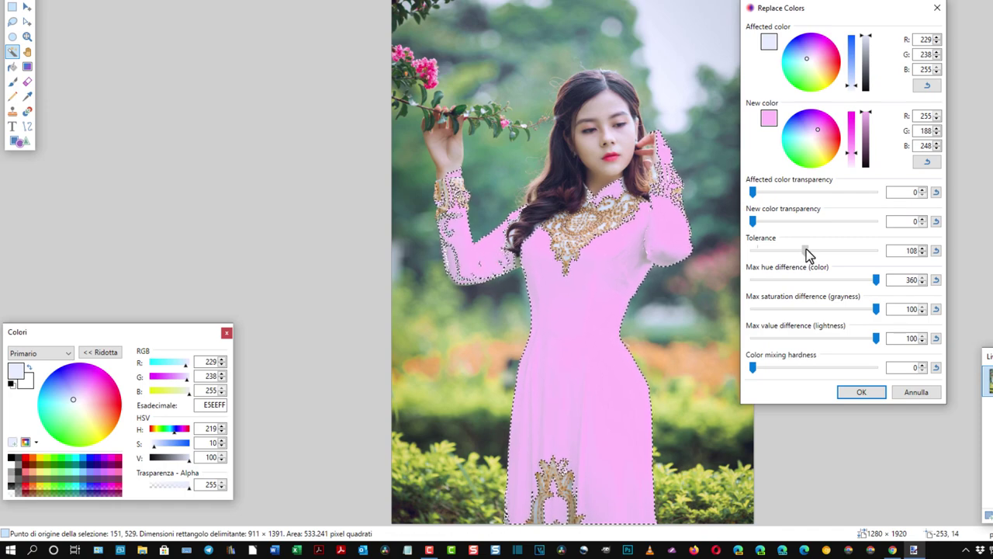
{"action": "left_click_drag", "start_coordinate": [806, 249], "coordinate": [806, 249]}
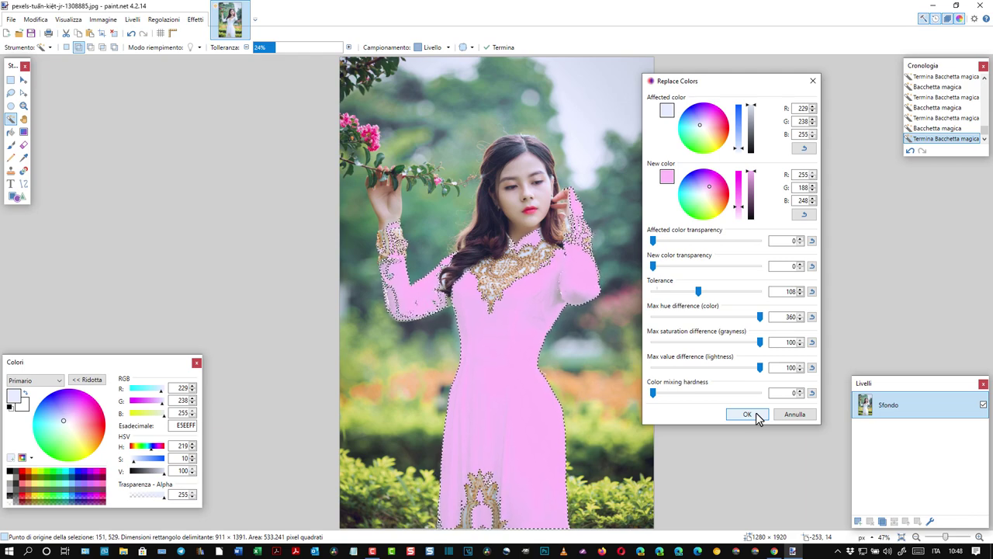
- Apply the pink recolour, deselect everything, and bring up Save As with rosa.jpg as JPEG
{"action": "left_click", "coordinate": [756, 413]}
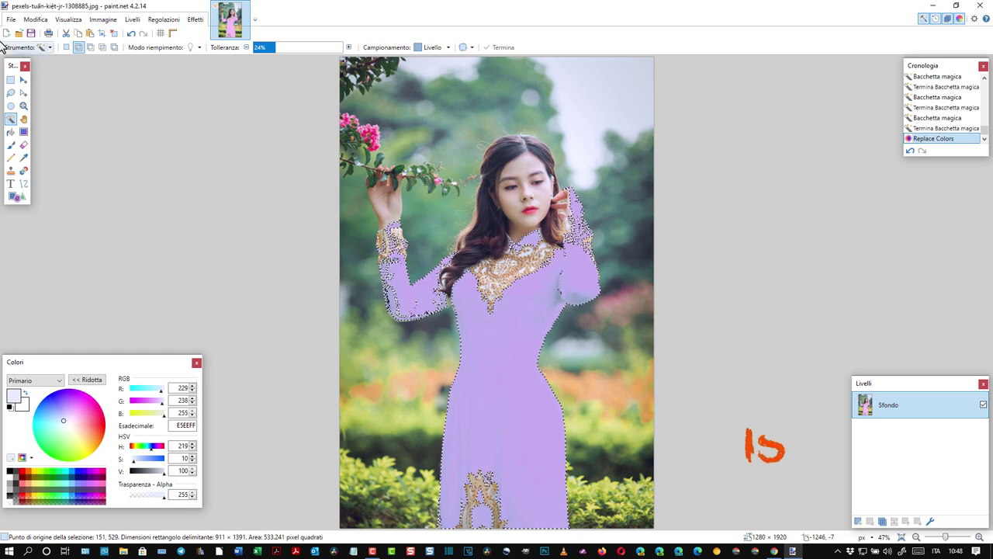
{"action": "left_click", "coordinate": [34, 19]}
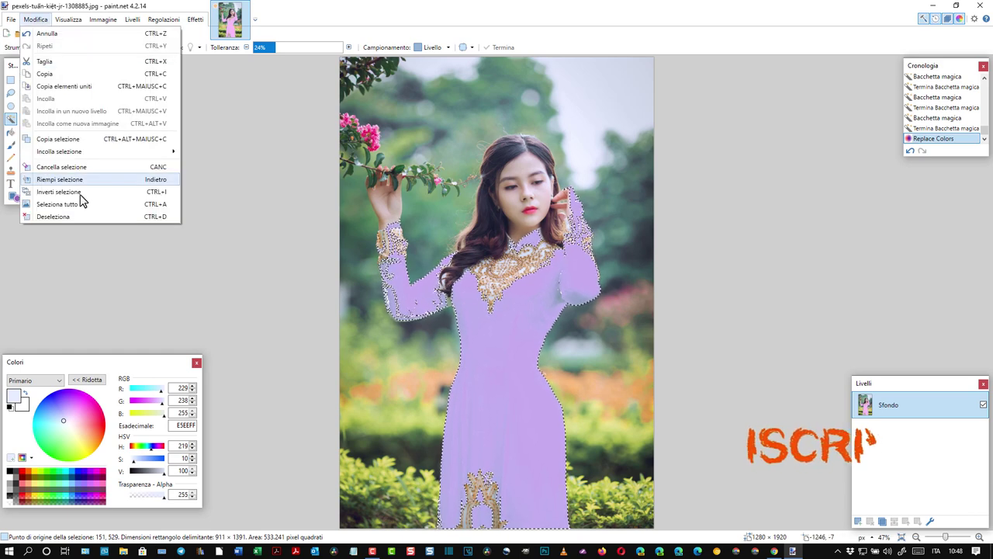
{"action": "left_click", "coordinate": [53, 216]}
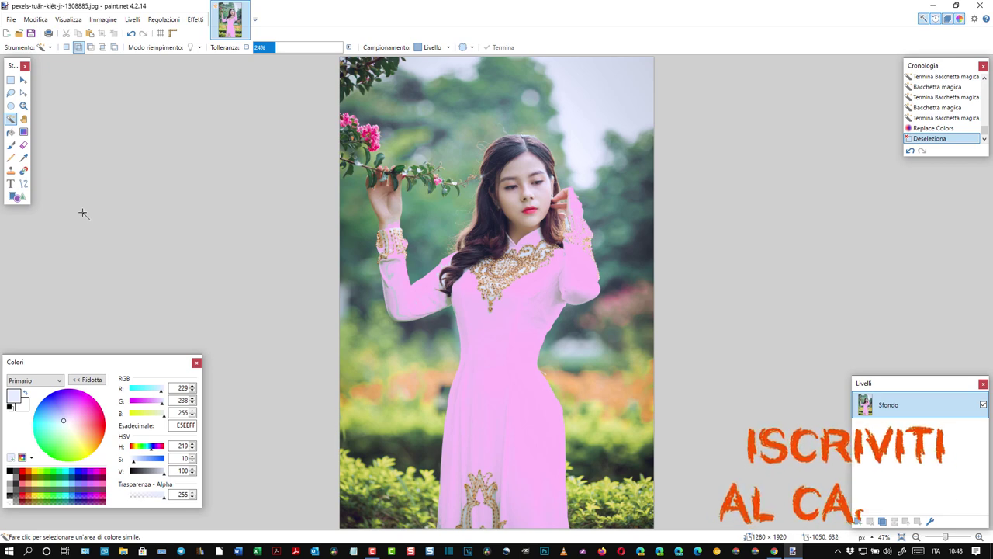
{"action": "left_click", "coordinate": [11, 20]}
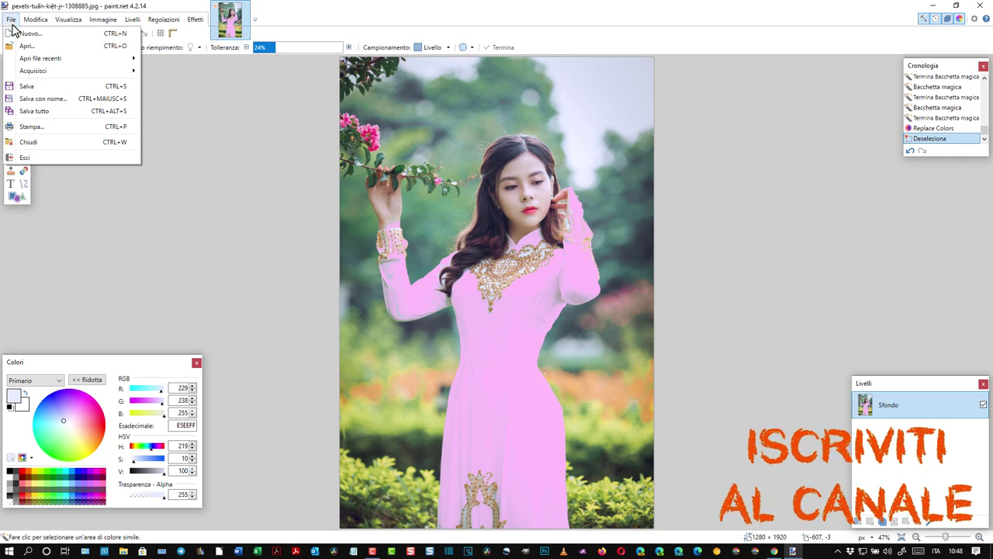
{"action": "left_click", "coordinate": [31, 98]}
{"action": "type", "text": "rosa.jpg"}
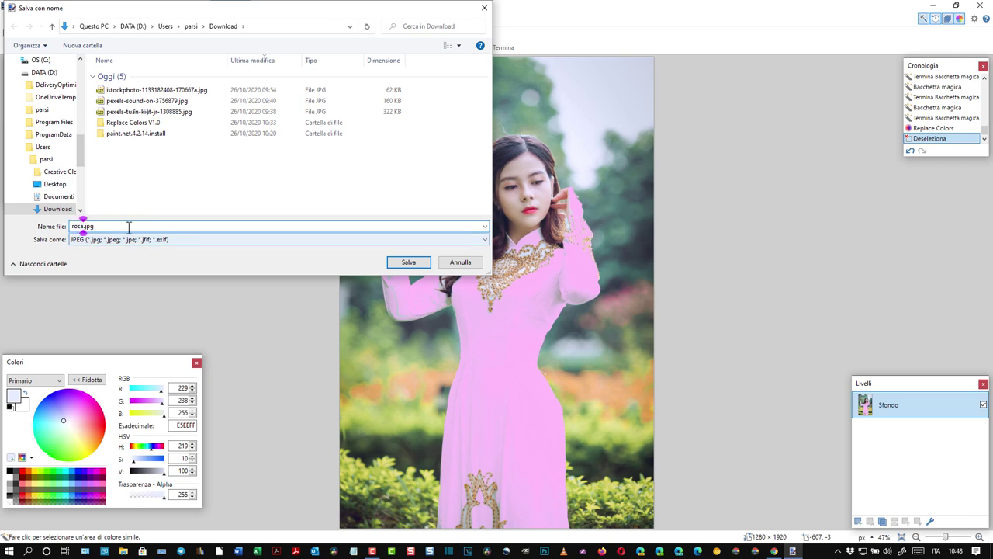
- Save the image as rosa.jpg at JPEG quality 95
{"action": "left_click", "coordinate": [415, 264]}
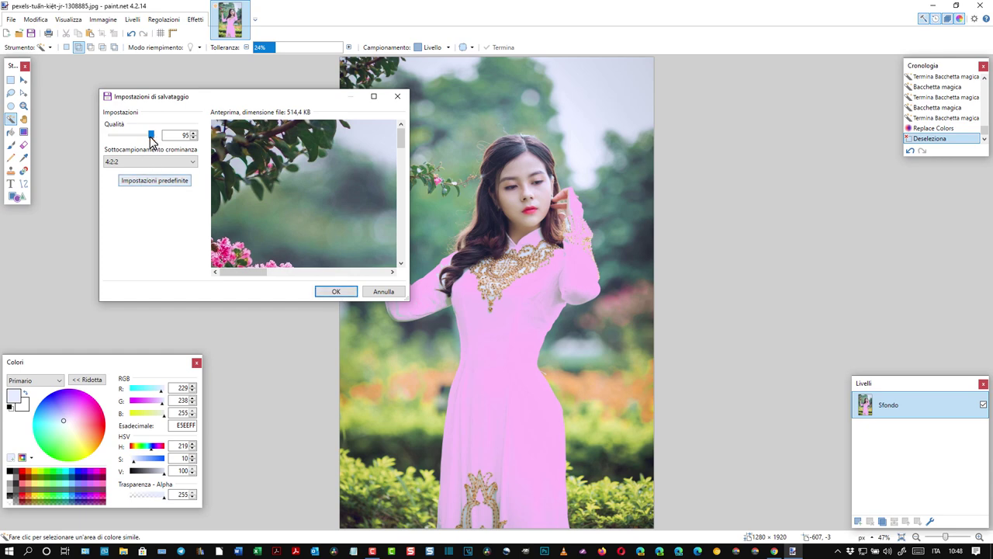
{"action": "left_click", "coordinate": [335, 291]}
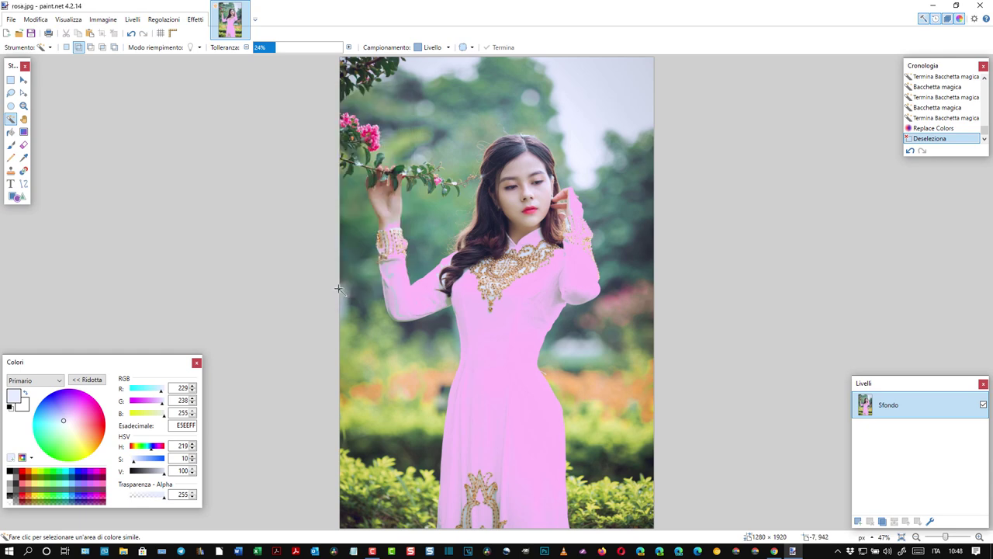
- Open rosa.jpg alongside the original white-dress photo
{"action": "left_click", "coordinate": [10, 19]}
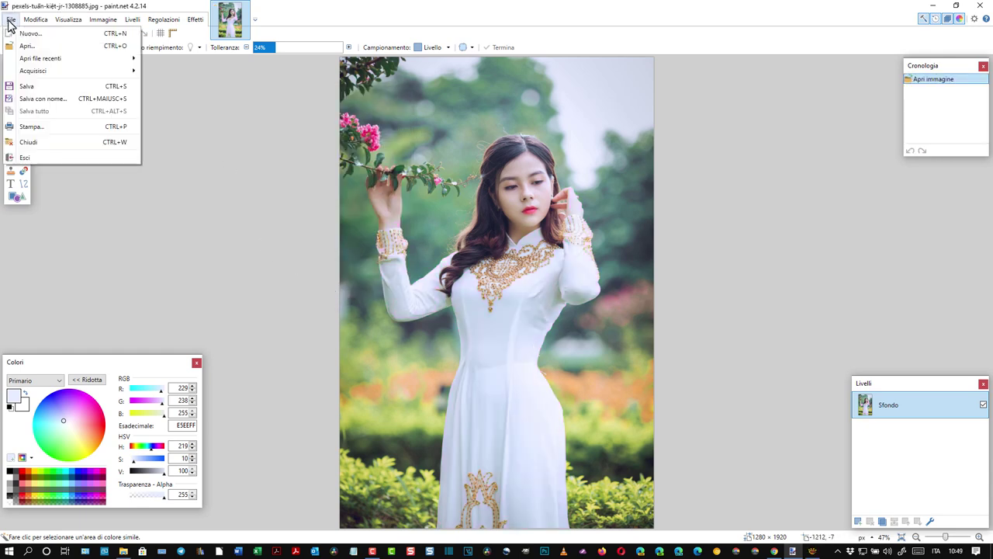
{"action": "left_click", "coordinate": [25, 46]}
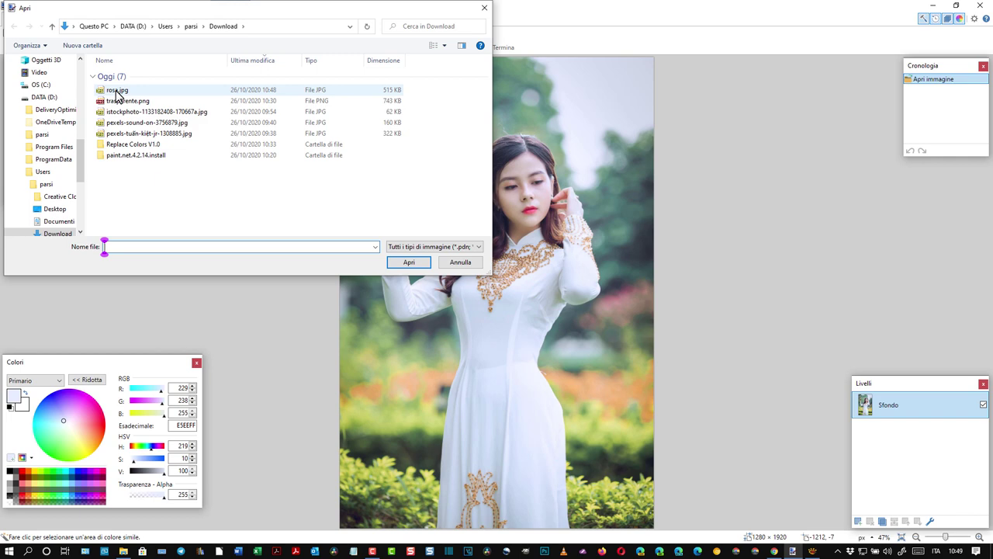
{"action": "left_click", "coordinate": [415, 262]}
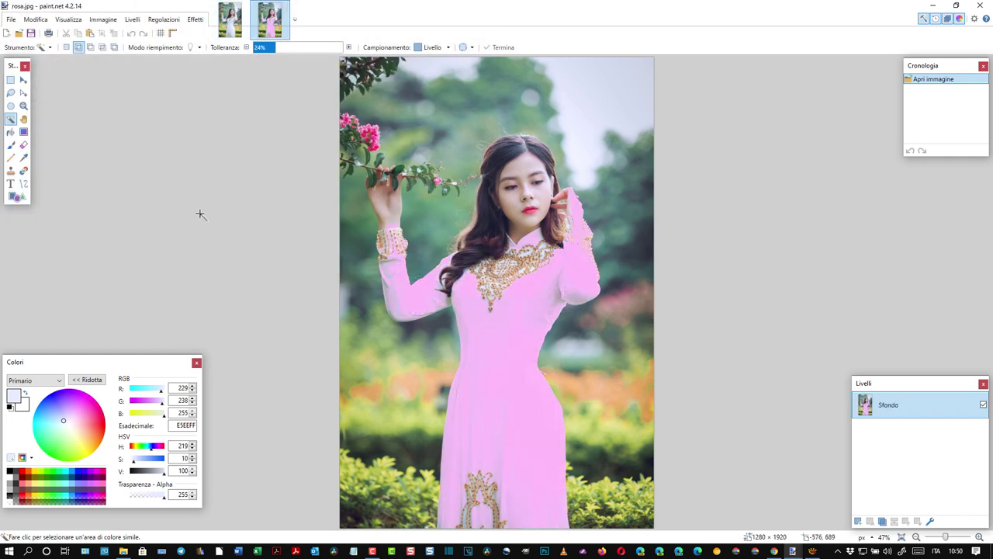
- Switch back and forth between the original and rosa.jpg tabs to compare white and pink dresses
{"action": "left_click", "coordinate": [230, 22]}
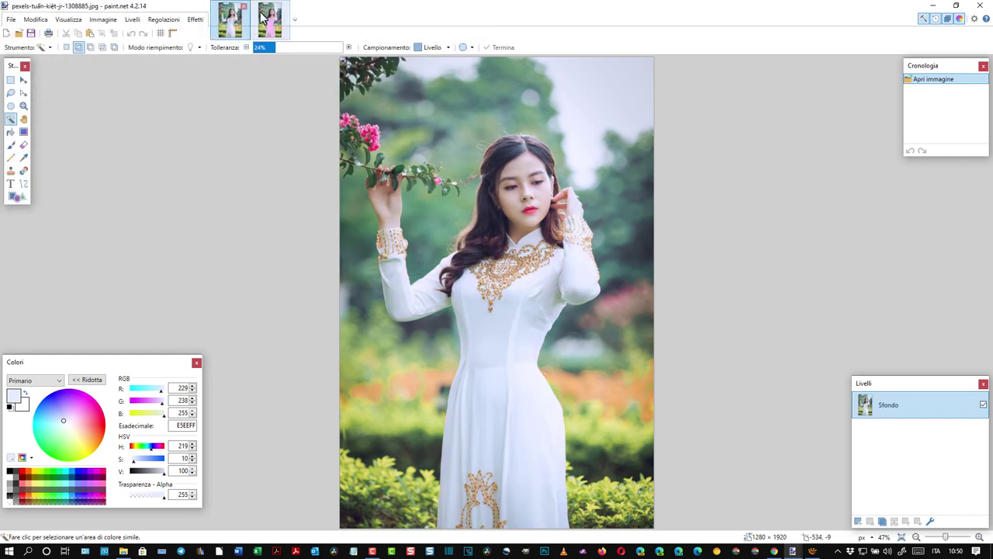
{"action": "left_click", "coordinate": [267, 17]}
{"action": "left_click", "coordinate": [232, 22]}
{"action": "left_click", "coordinate": [259, 20]}
{"action": "left_click", "coordinate": [241, 23]}
{"action": "left_click", "coordinate": [262, 23]}
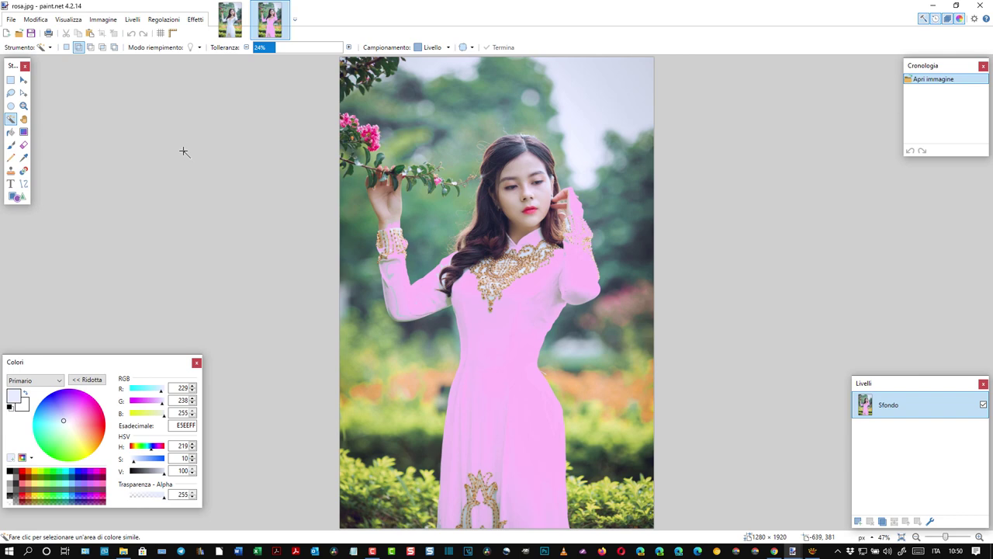